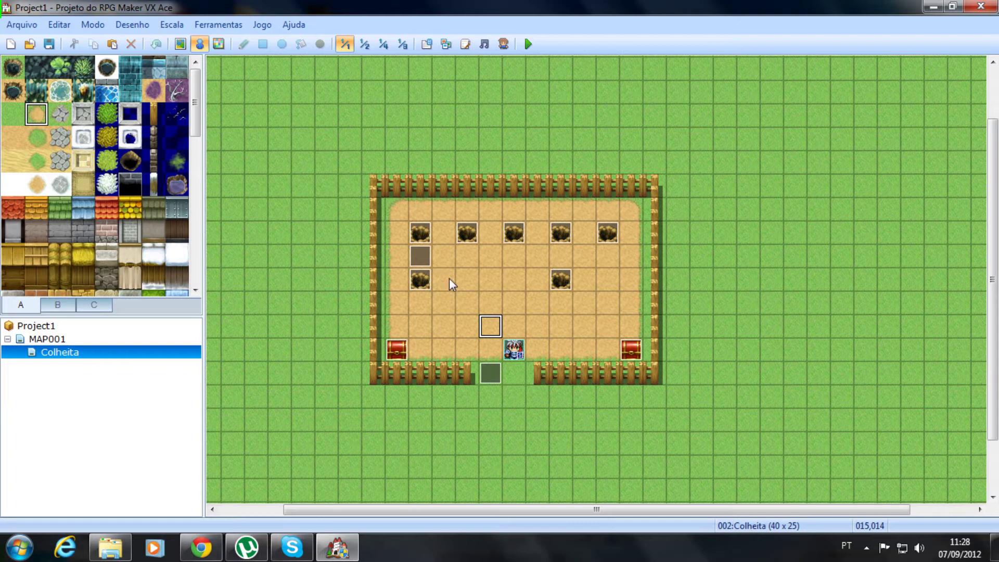
Start a new map under Colheita, 35 tiles wide and 25 tiles high
{"action": "right_click", "coordinate": [18, 348]}
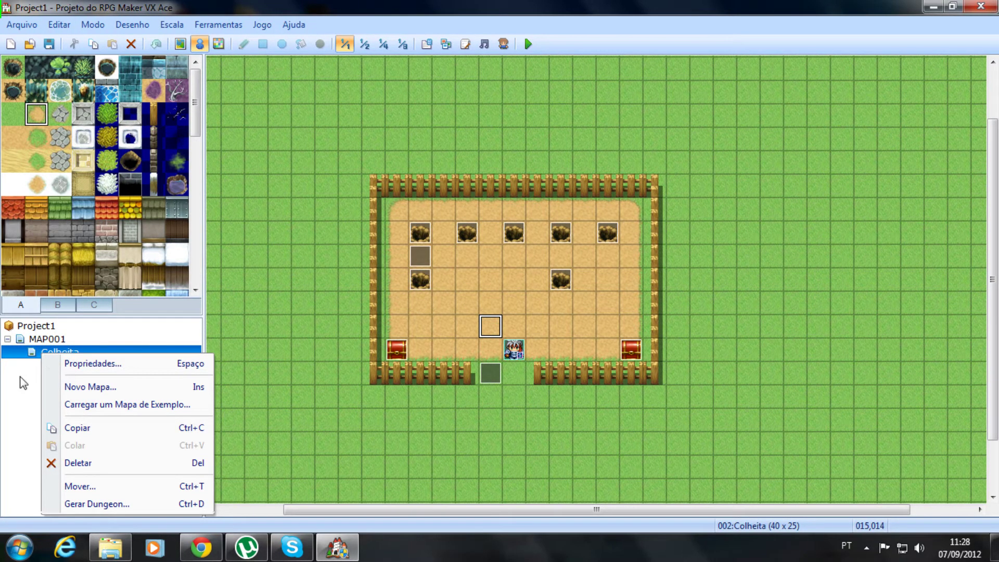
{"action": "left_click", "coordinate": [126, 388]}
{"action": "double_click", "coordinate": [261, 208]}
{"action": "type", "text": "35"}
{"action": "double_click", "coordinate": [312, 210]}
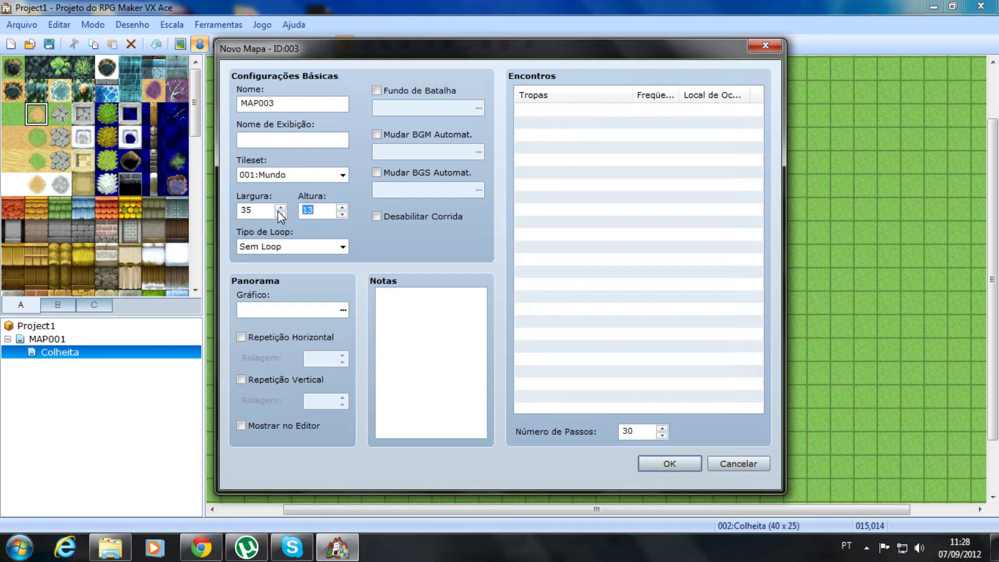
{"action": "type", "text": "25"}
Enable automatic background music for the new map and choose the Dungeon1 track
{"action": "left_click", "coordinate": [376, 134]}
{"action": "left_click", "coordinate": [475, 152]}
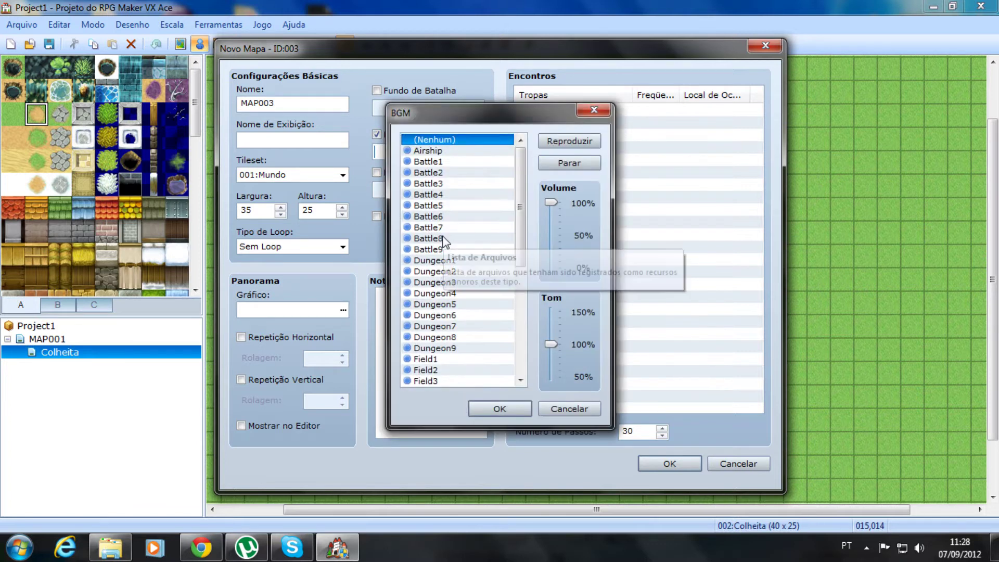
{"action": "left_click", "coordinate": [440, 260]}
{"action": "left_click", "coordinate": [495, 408]}
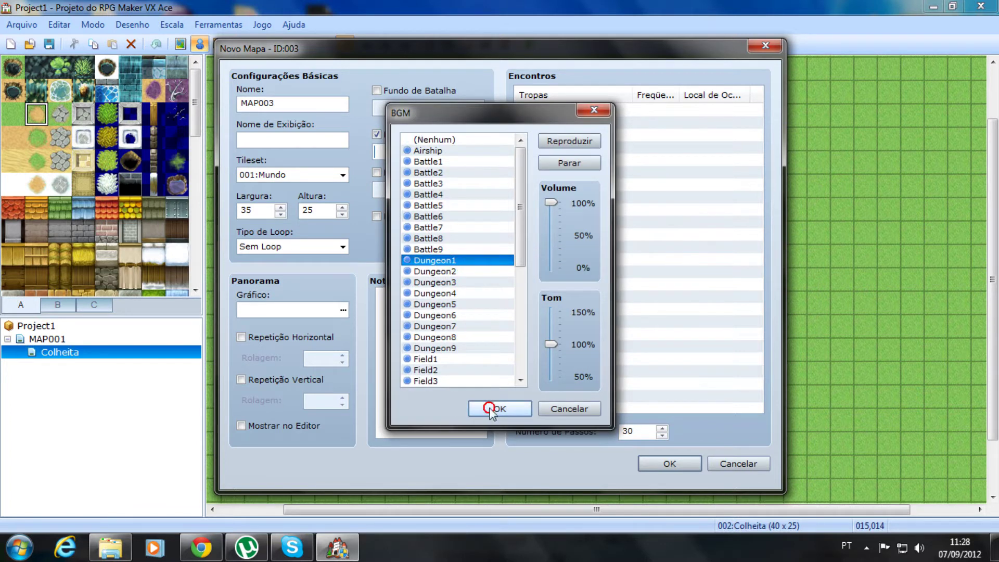
Assign the 002:Exterior tileset to the new map and create it
{"action": "left_click", "coordinate": [291, 173]}
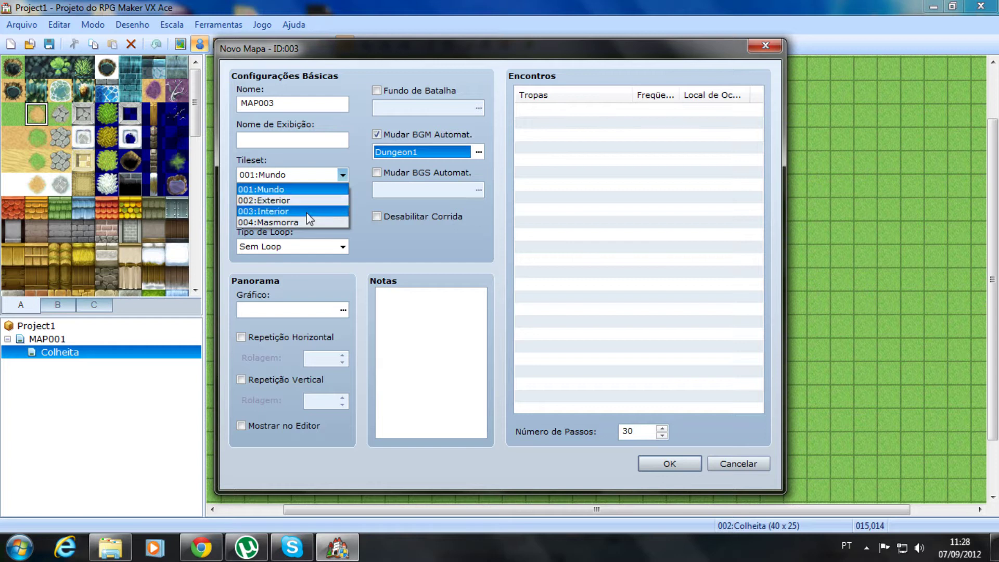
{"action": "left_click", "coordinate": [292, 201]}
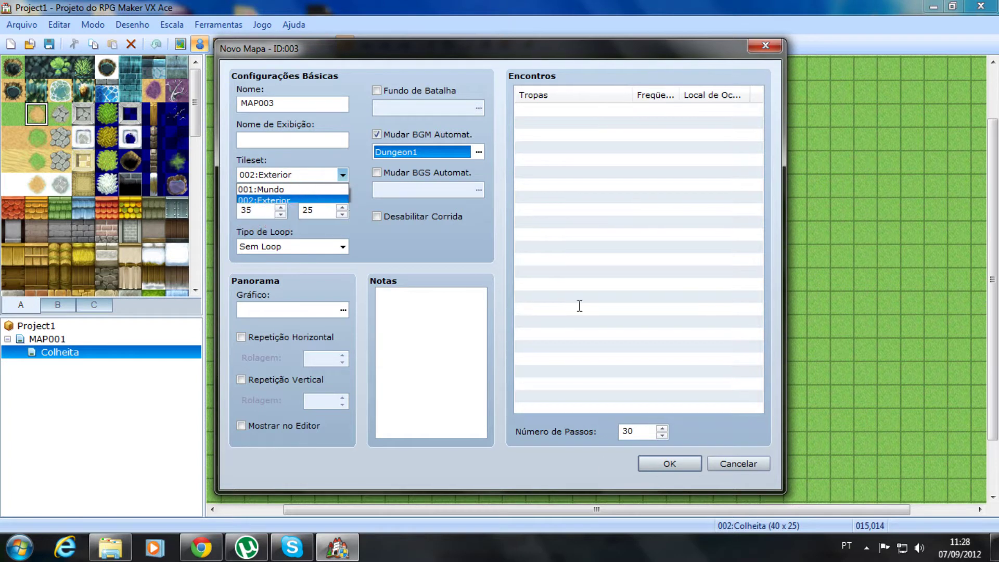
{"action": "left_click", "coordinate": [672, 472]}
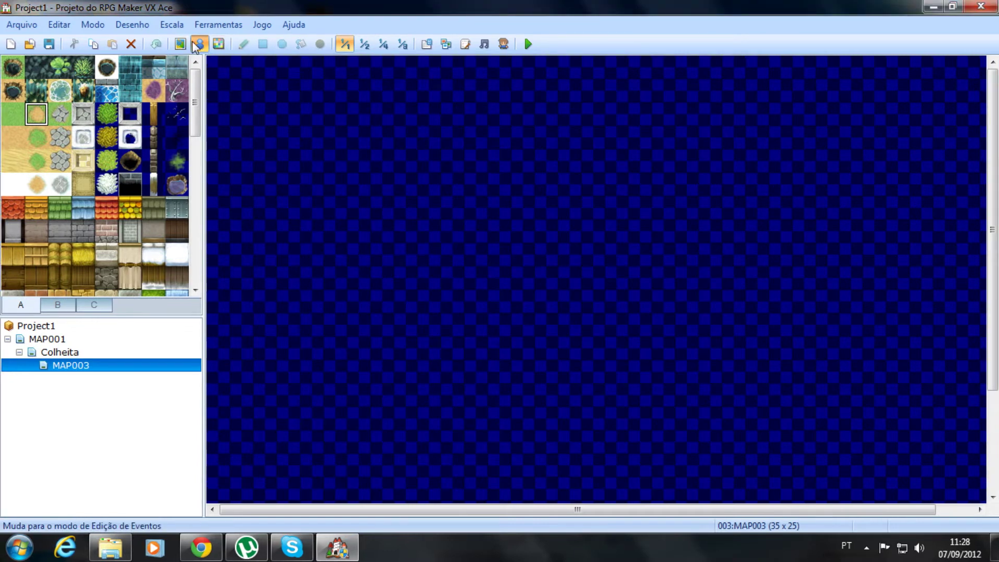
Switch to map editing and flood-fill the whole new map with the plain grass tile
{"action": "left_click", "coordinate": [180, 43]}
{"action": "left_click", "coordinate": [301, 44]}
{"action": "left_click", "coordinate": [17, 114]}
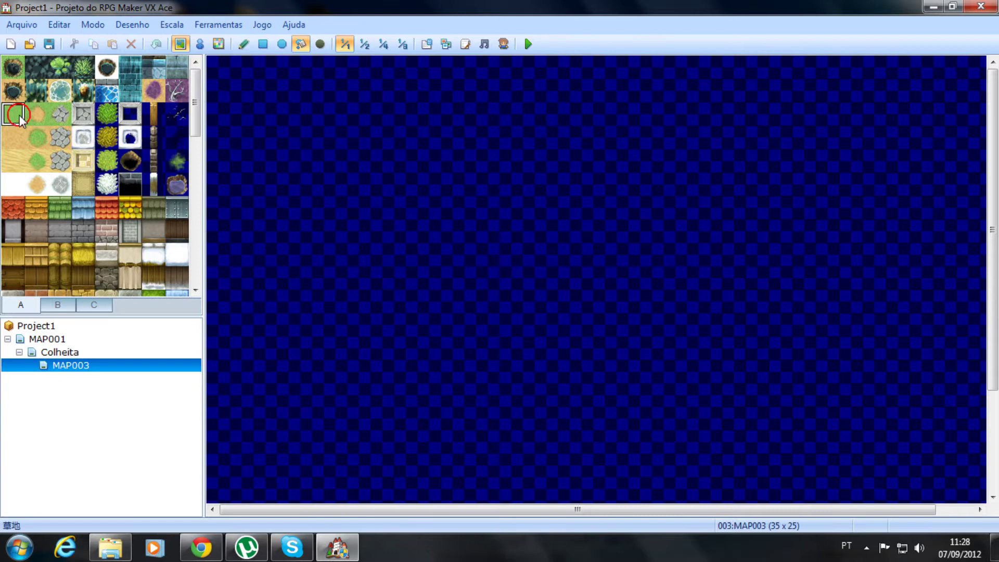
{"action": "left_click", "coordinate": [489, 225]}
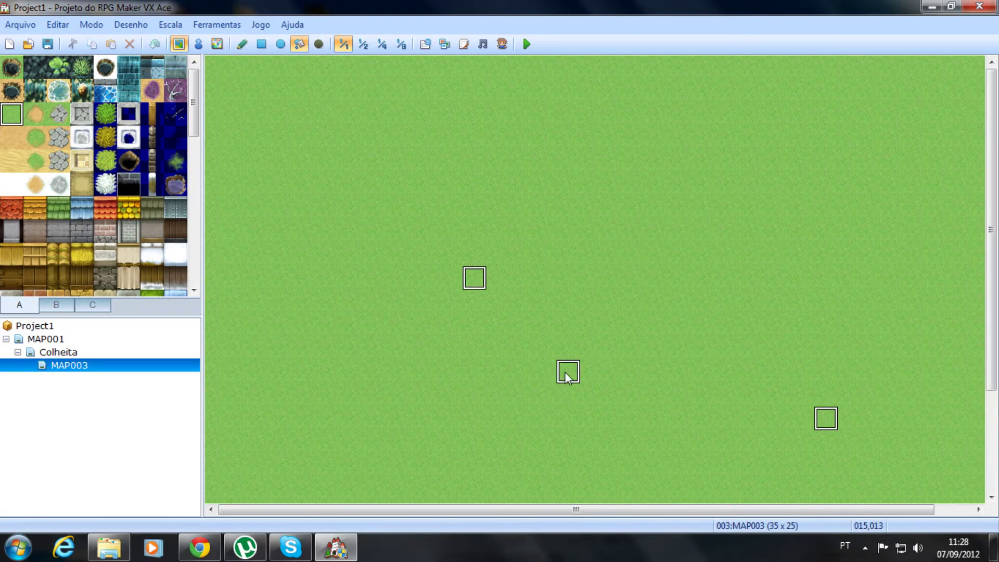
Draw a rectangular wooden fence about 16 by 10 tiles mid-map, leaving a two-tile opening in its lower side
{"action": "left_click", "coordinate": [152, 114]}
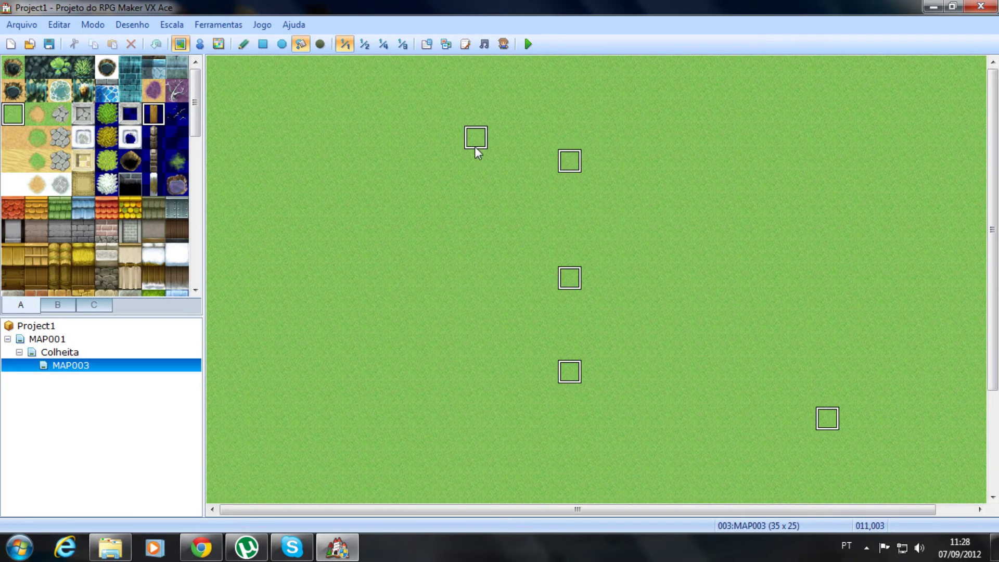
{"action": "left_click", "coordinate": [457, 164]}
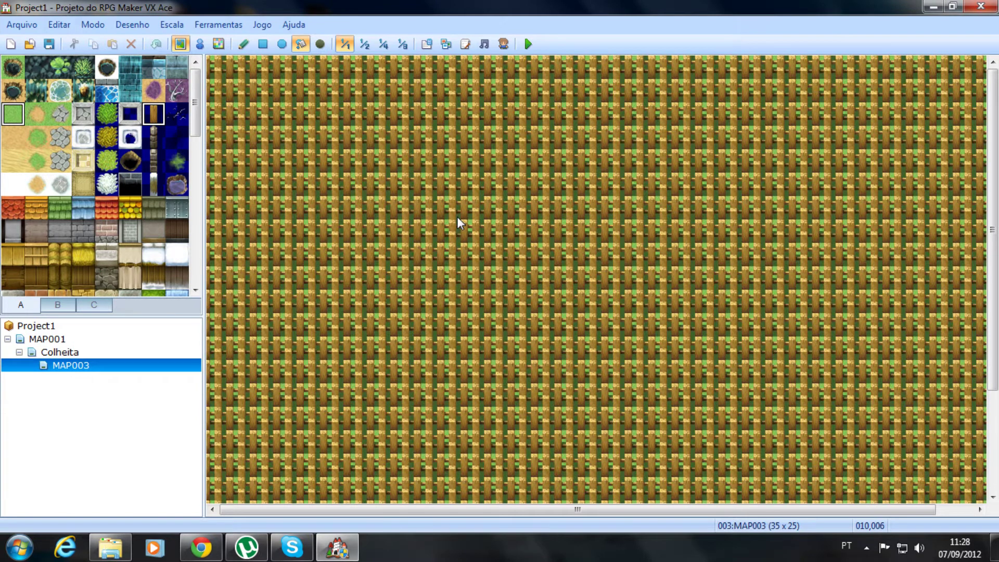
{"action": "key", "text": "ctrl+z"}
{"action": "left_click", "coordinate": [243, 44]}
{"action": "left_click", "coordinate": [263, 44]}
{"action": "mouse_move", "coordinate": [406, 159]}
{"action": "left_mouse_down"}
{"action": "mouse_move", "coordinate": [411, 375]}
{"action": "mouse_move", "coordinate": [525, 375]}
{"action": "left_mouse_up"}
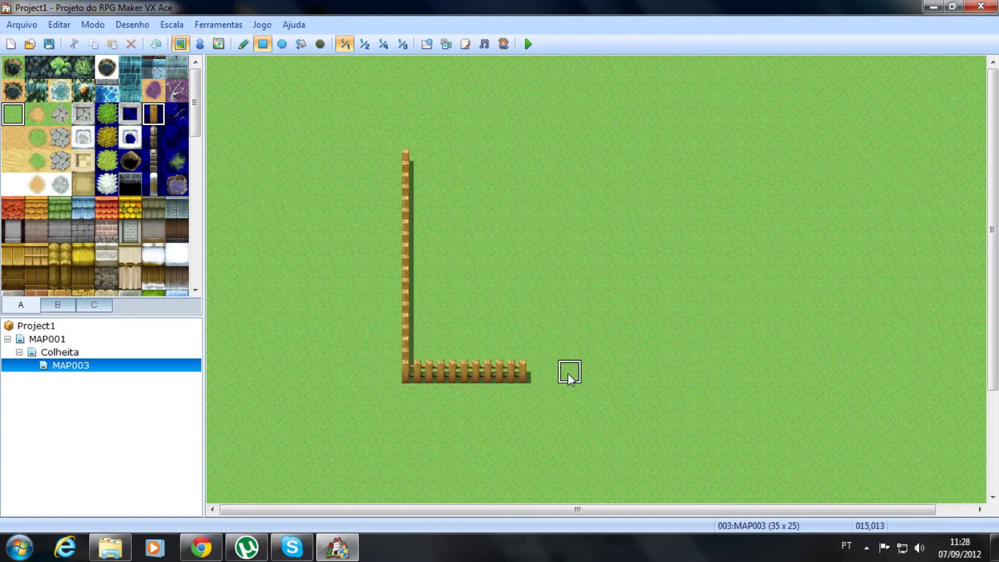
{"action": "mouse_move", "coordinate": [590, 372]}
{"action": "left_mouse_down"}
{"action": "mouse_move", "coordinate": [750, 371]}
{"action": "mouse_move", "coordinate": [759, 158]}
{"action": "mouse_move", "coordinate": [419, 156]}
{"action": "left_mouse_up"}
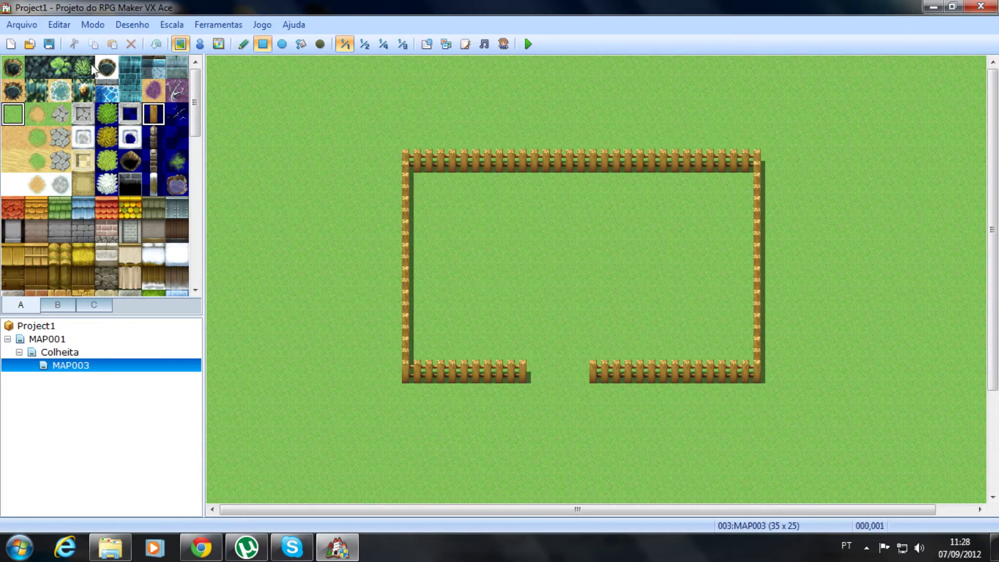
Cover the ground inside the fence with a rectangle of the sandy dirt tile, about 14 by 8 tiles
{"action": "left_click", "coordinate": [36, 114]}
{"action": "left_click", "coordinate": [423, 183]}
{"action": "left_click_drag", "start_coordinate": [423, 183], "coordinate": [741, 356]}
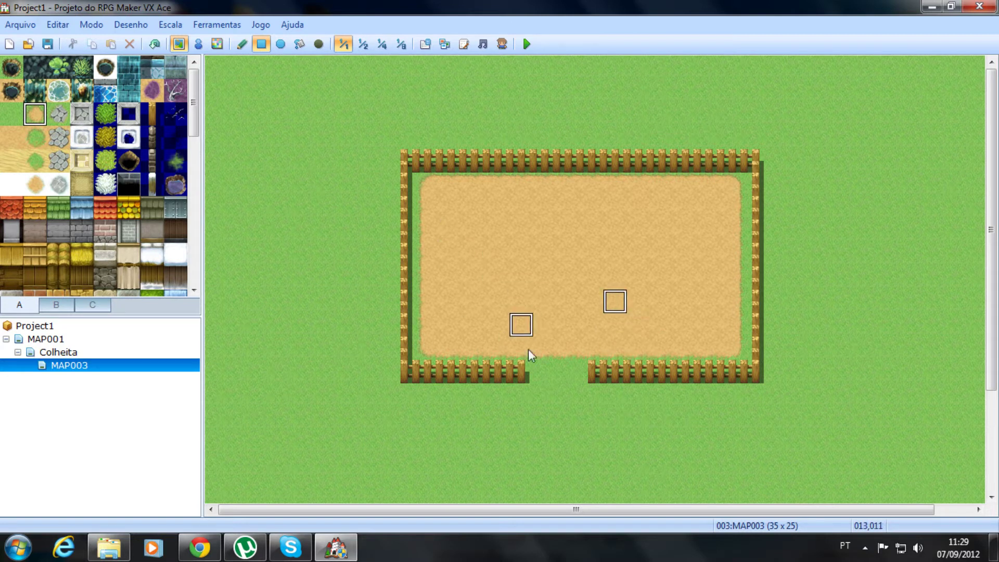
Switch to event editing and create a new event at tile 010,006, near the upper-left corner of the dirt plot
{"action": "left_click", "coordinate": [198, 43]}
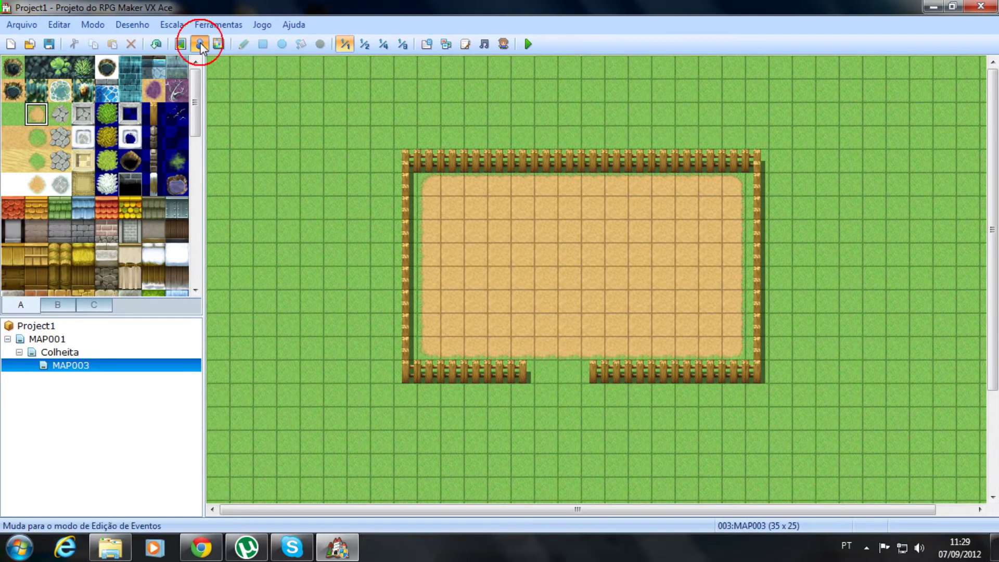
{"action": "right_click", "coordinate": [448, 208]}
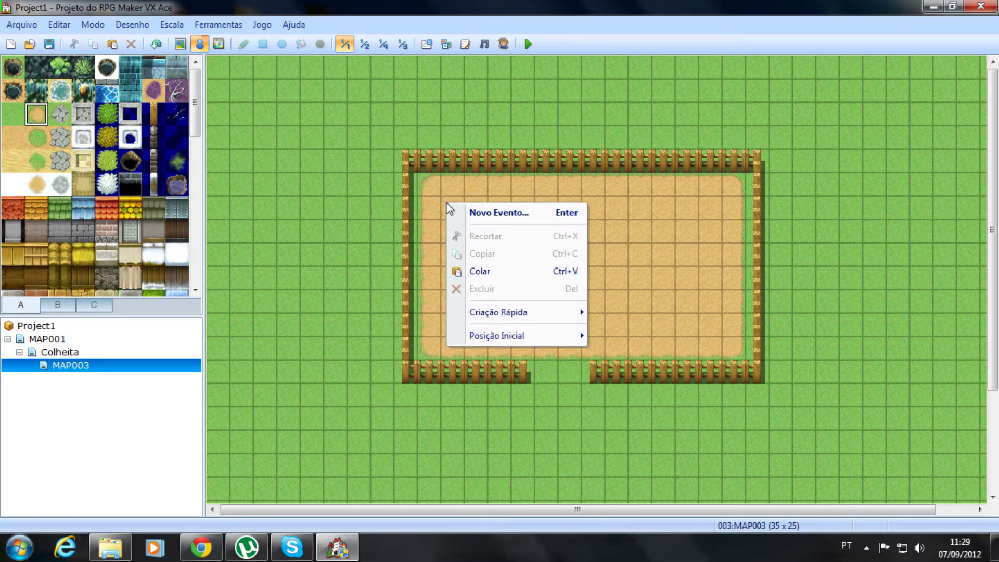
{"action": "right_click", "coordinate": [448, 206]}
{"action": "left_click", "coordinate": [494, 214]}
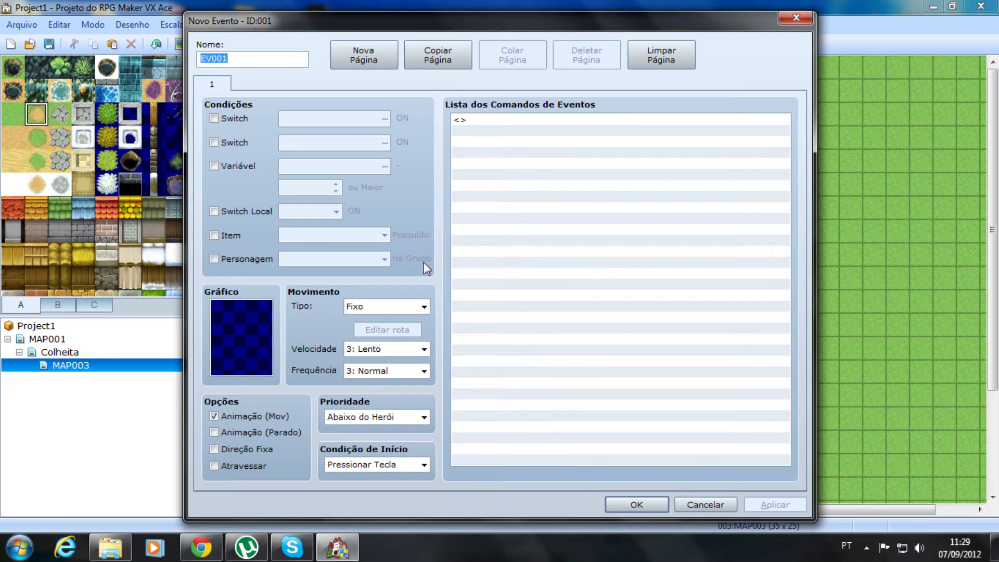
Set the event's graphic to the round brown dirt hole from Tileset-B
{"action": "left_click", "coordinate": [259, 317]}
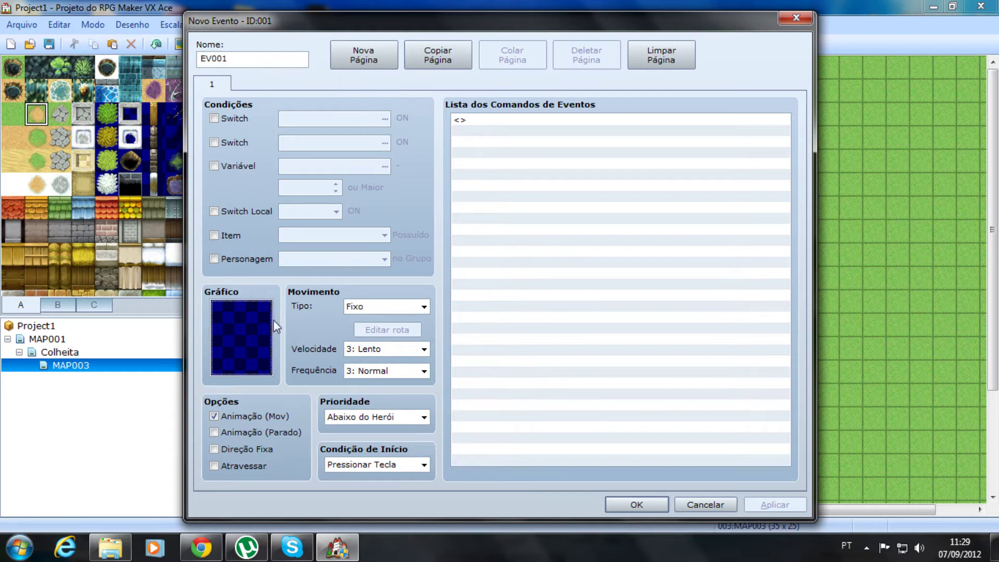
{"action": "double_click", "coordinate": [257, 324]}
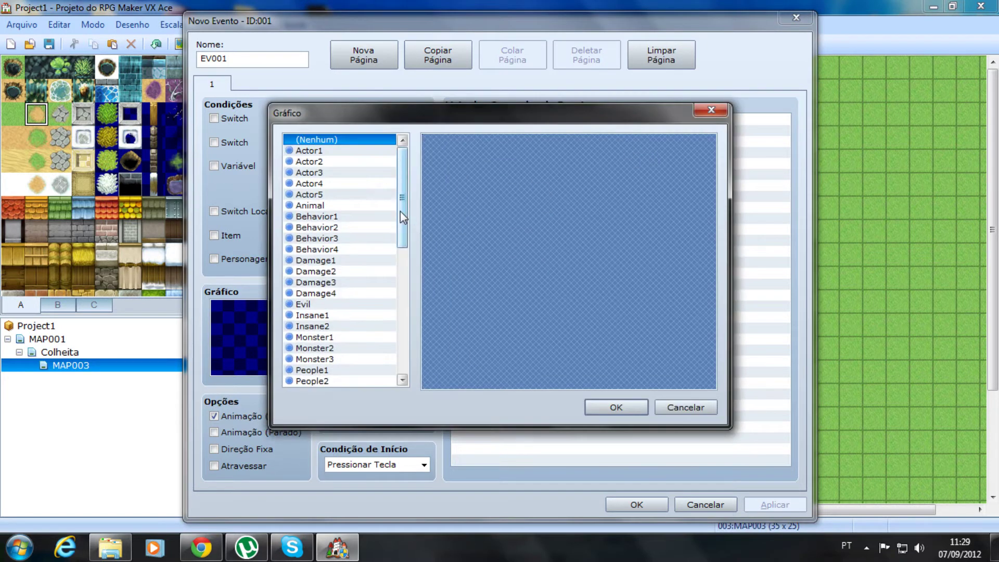
{"action": "left_click_drag", "start_coordinate": [401, 211], "coordinate": [420, 364]}
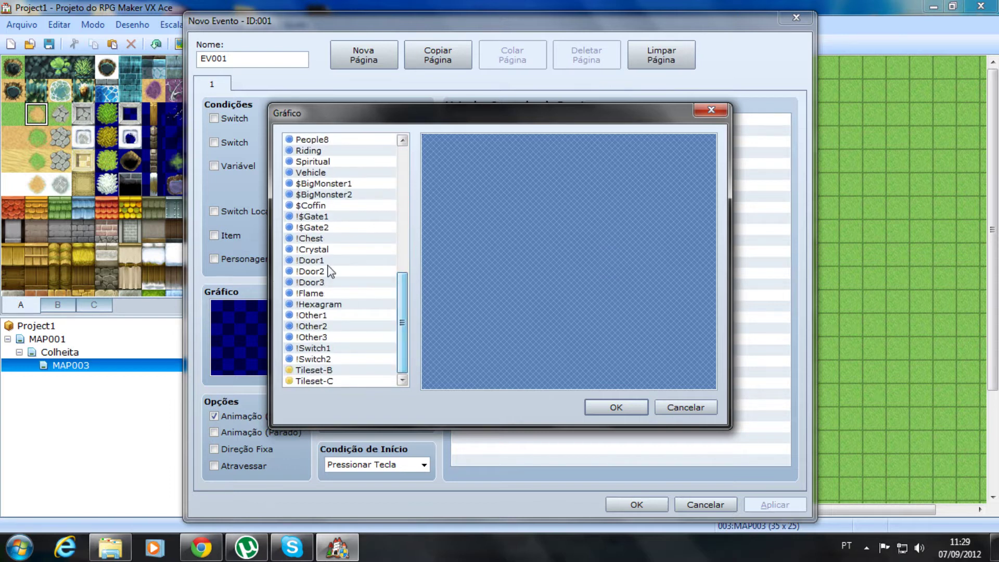
{"action": "left_click", "coordinate": [319, 372]}
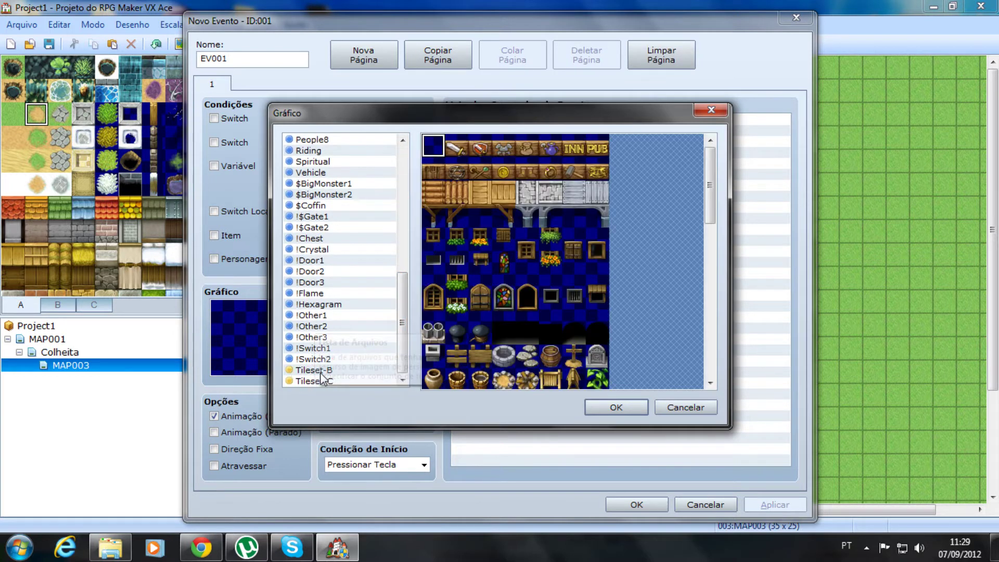
{"action": "left_click", "coordinate": [320, 381]}
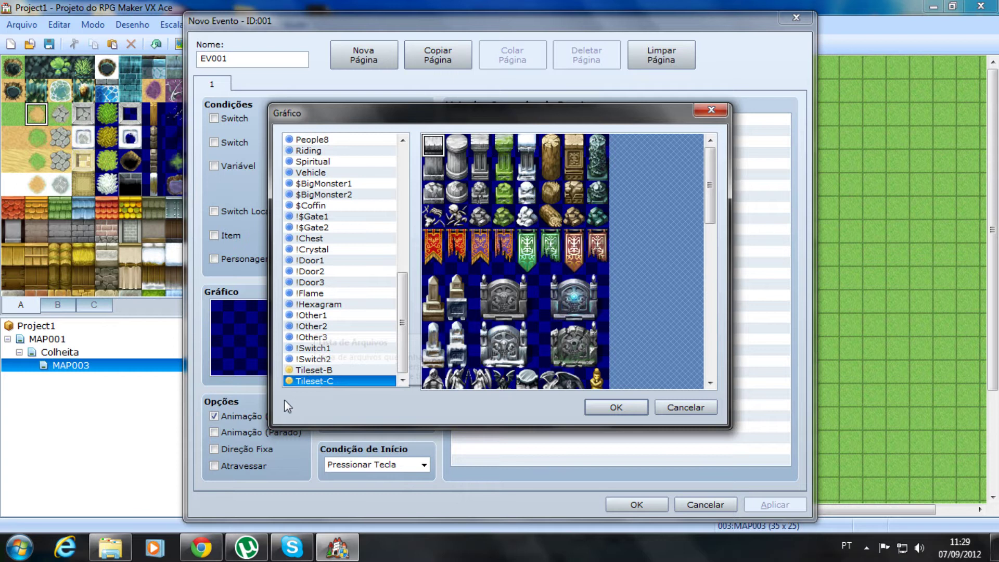
{"action": "left_click", "coordinate": [313, 370]}
{"action": "scroll", "coordinate": [718, 213], "scroll_direction": "down", "scroll_amount": 5}
{"action": "scroll", "coordinate": [717, 213], "scroll_direction": "down", "scroll_amount": 1}
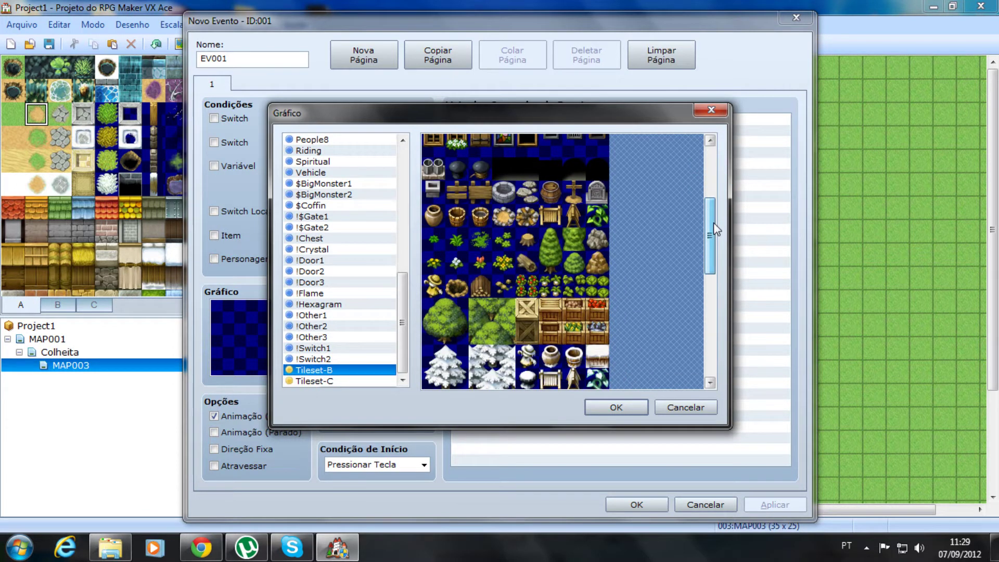
{"action": "left_click", "coordinate": [457, 288]}
{"action": "left_click", "coordinate": [614, 407]}
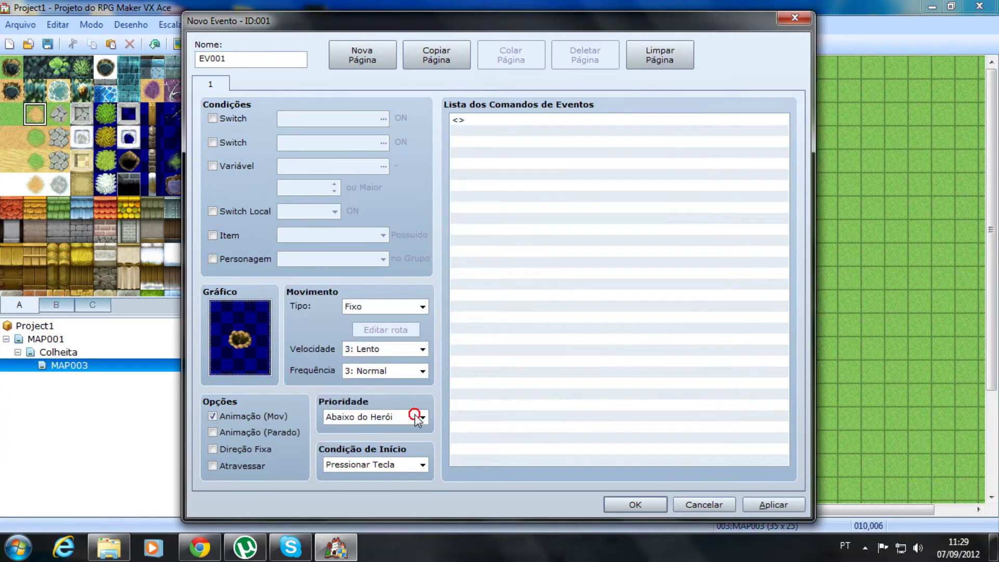
Set the event's priority to Junto ao Herói and its start condition to Pressionar Tecla
{"action": "left_click", "coordinate": [423, 418]}
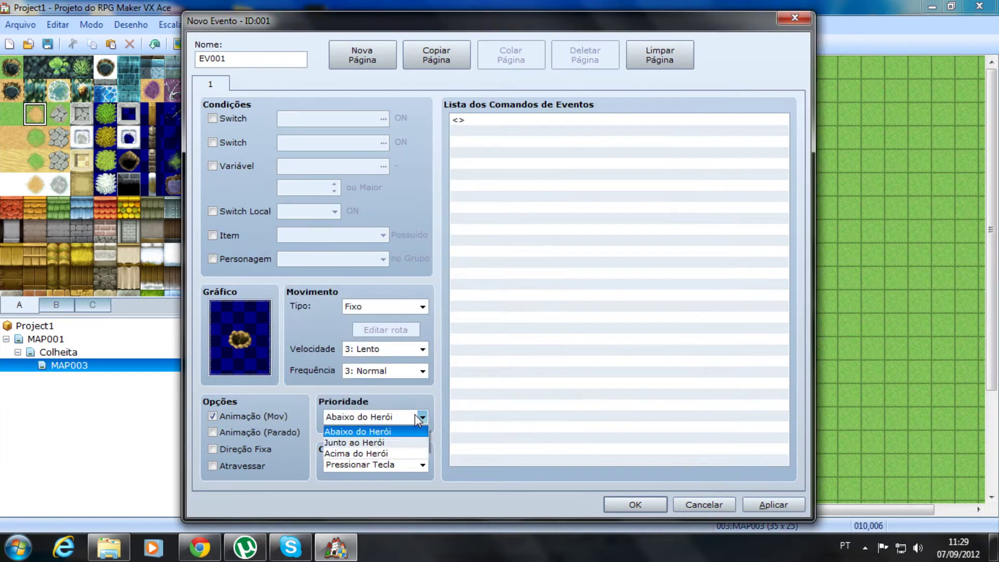
{"action": "left_click", "coordinate": [395, 443]}
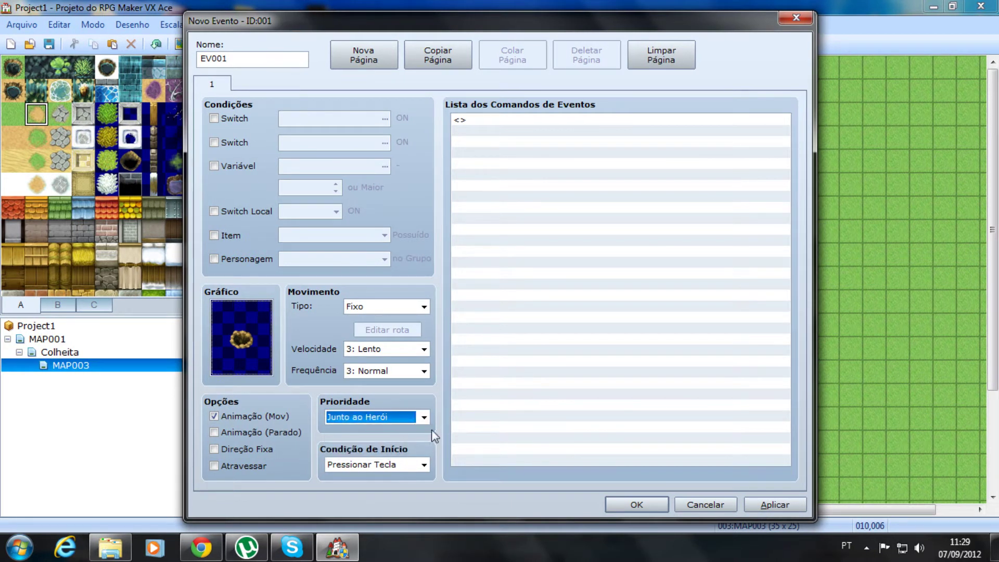
{"action": "left_click", "coordinate": [401, 468]}
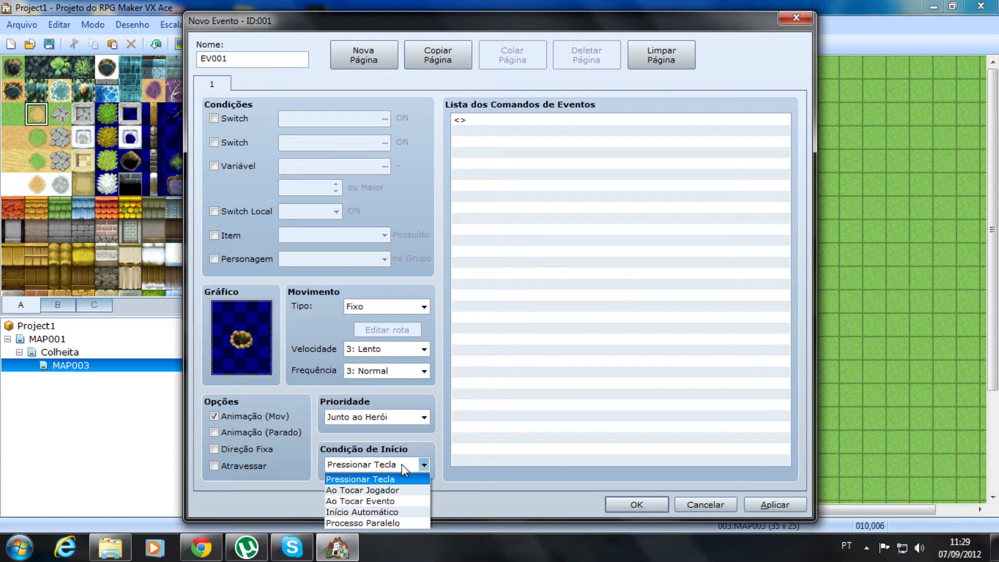
{"action": "left_click", "coordinate": [402, 477]}
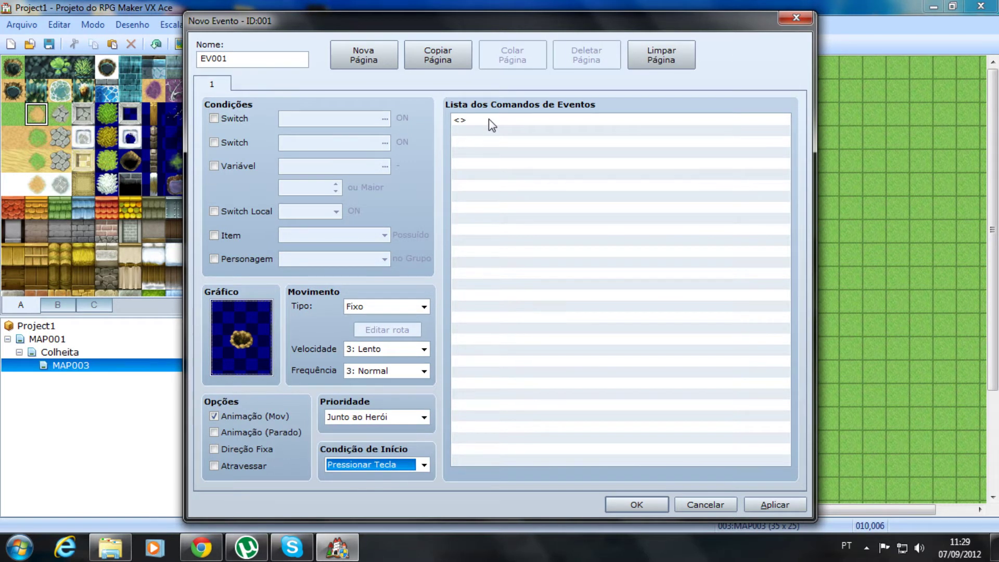
Add a message command to the event with the text "Deseja plantar qual semente?"
{"action": "double_click", "coordinate": [489, 119]}
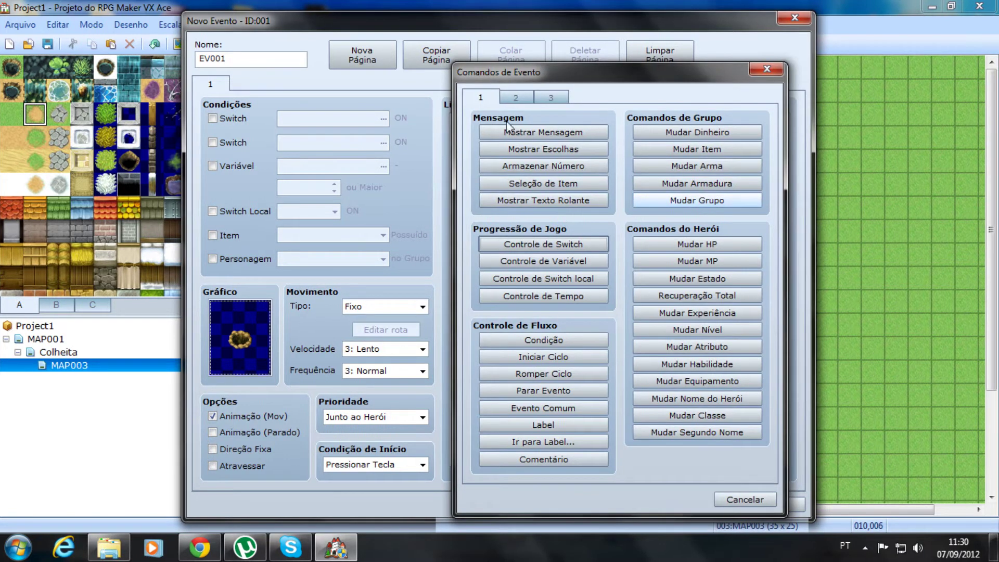
{"action": "left_click", "coordinate": [514, 132]}
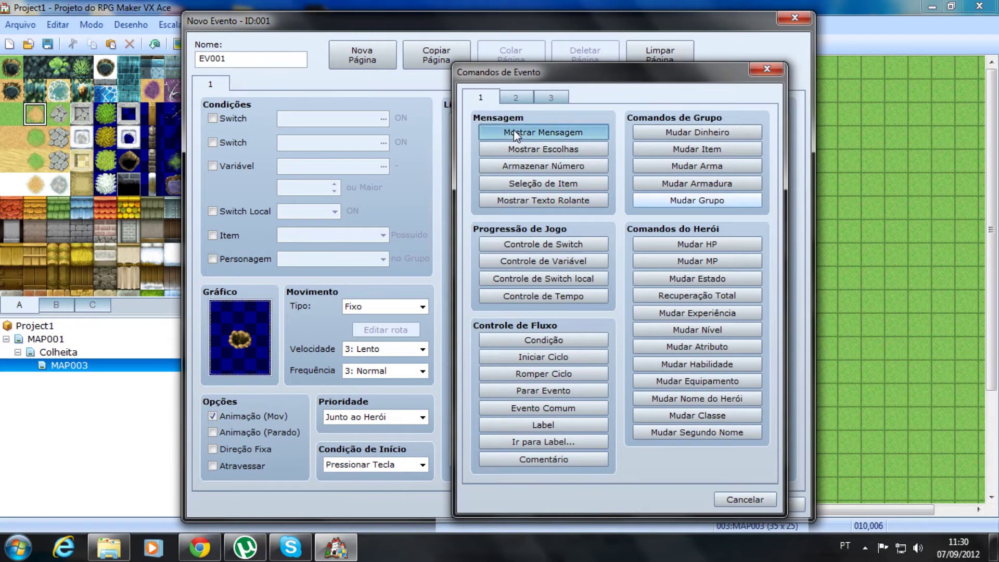
{"action": "type", "text": "Deseja plantar qual semente"}
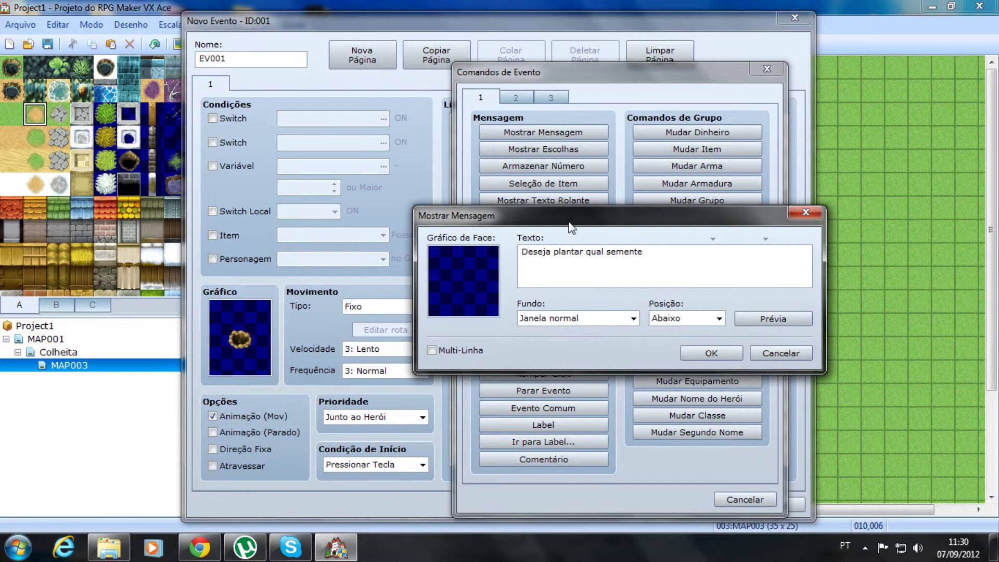
{"action": "type", "text": "?"}
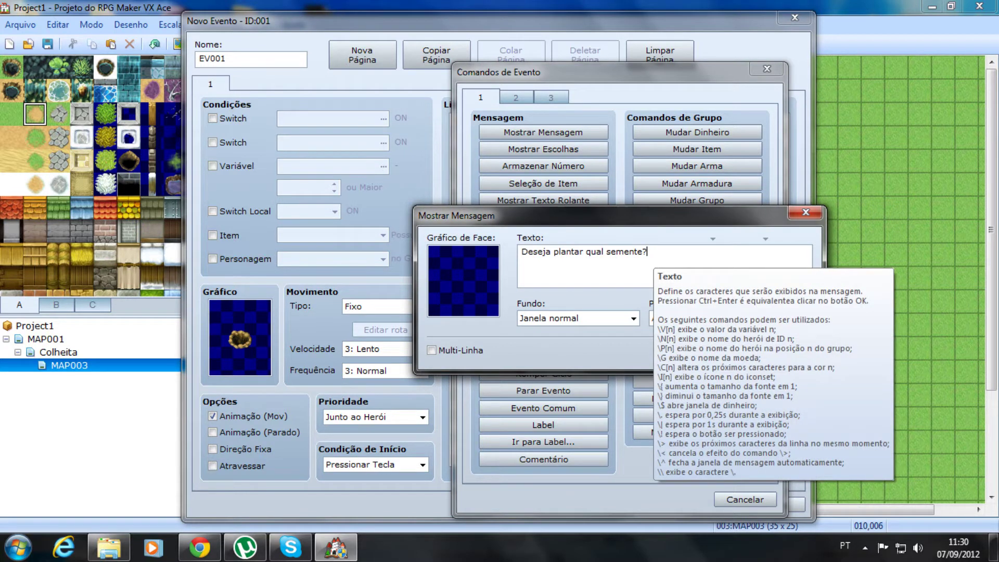
{"action": "left_click", "coordinate": [715, 355]}
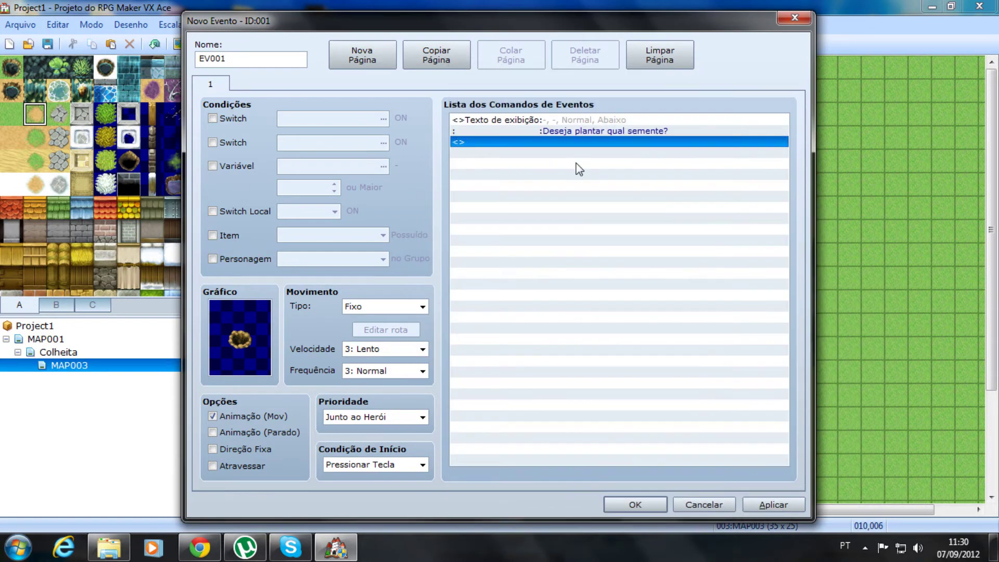
Add a choices command after the message with the options "Erva", "Pinheio" and "nada"
{"action": "double_click", "coordinate": [495, 144]}
{"action": "left_click", "coordinate": [551, 150]}
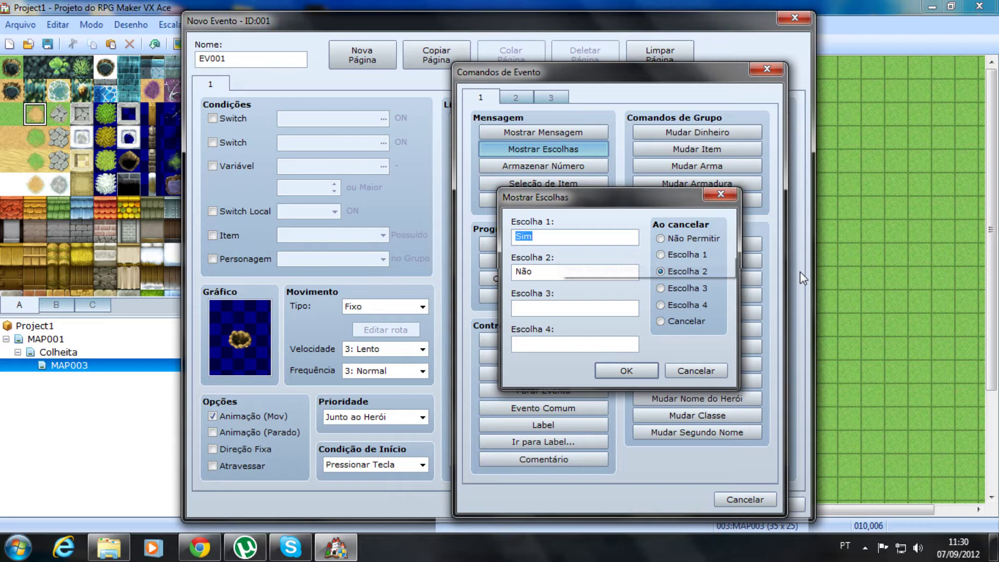
{"action": "type", "text": "Erva"}
{"action": "left_click", "coordinate": [588, 285]}
{"action": "double_click", "coordinate": [581, 276]}
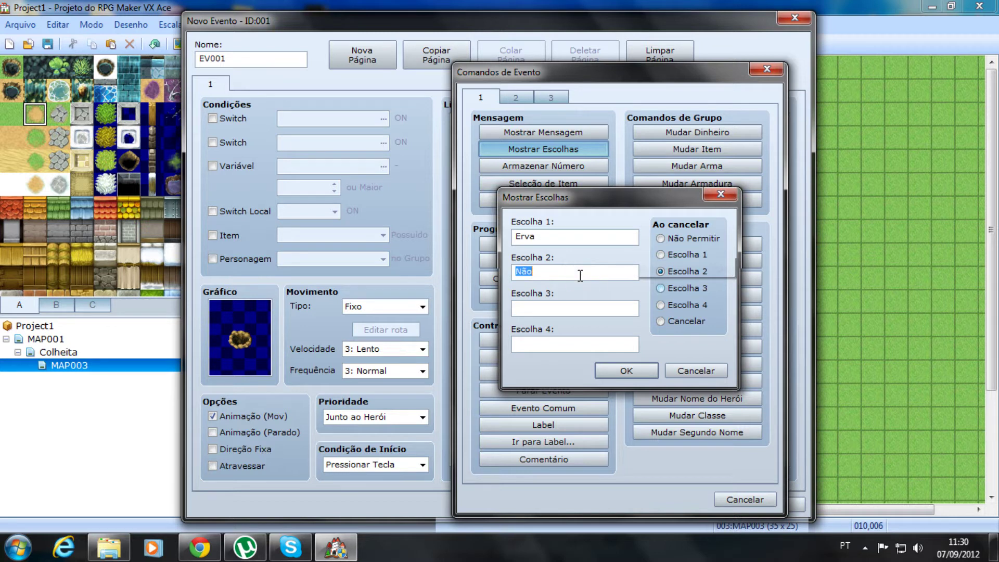
{"action": "type", "text": "Pinheirp"}
{"action": "key", "text": "BackSpace"}
{"action": "left_click", "coordinate": [551, 309]}
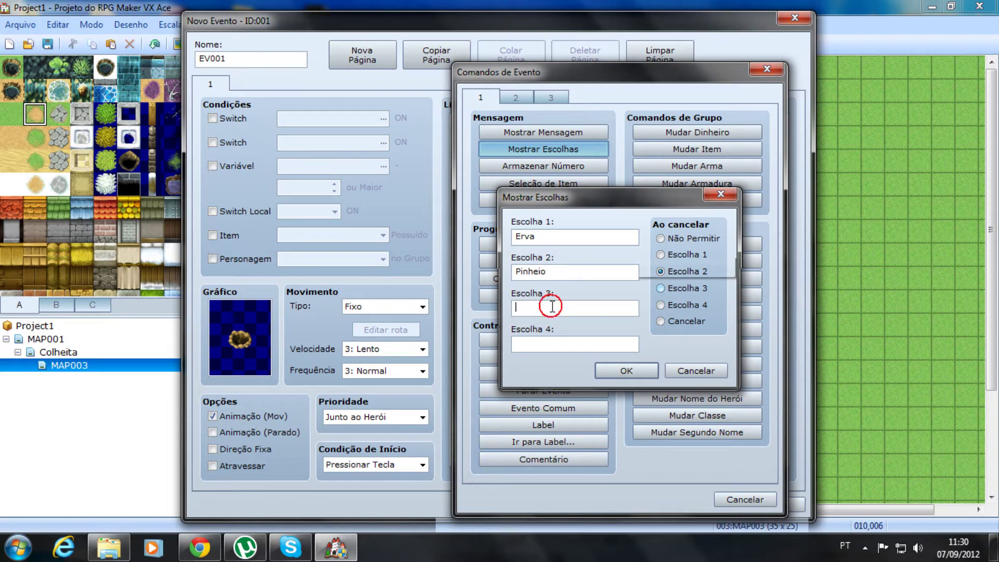
{"action": "type", "text": "nada"}
Set the choices' cancel behaviour to Escolha 3, then apply and close the planting event
{"action": "left_click", "coordinate": [662, 288]}
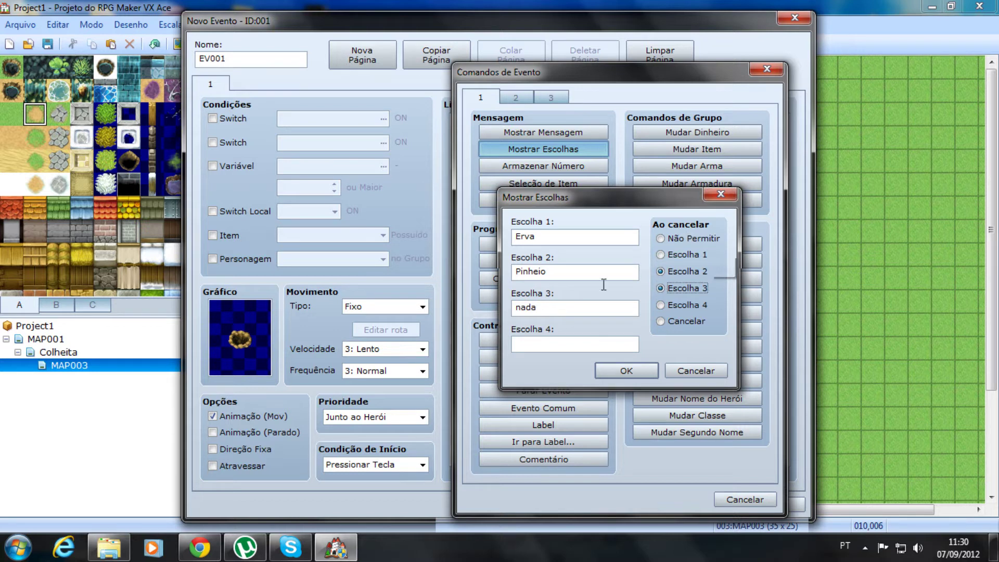
{"action": "left_click", "coordinate": [634, 371]}
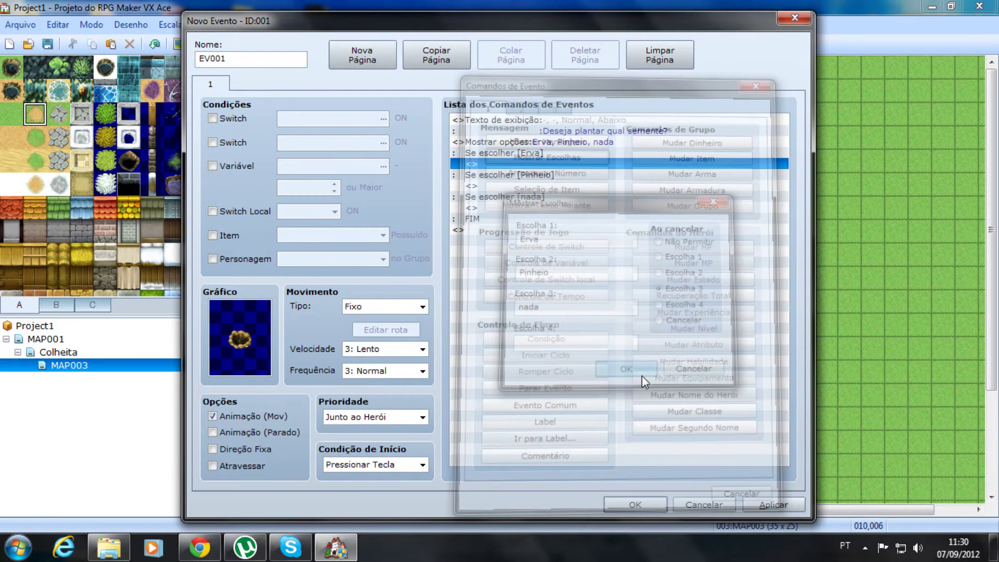
{"action": "left_click", "coordinate": [776, 506]}
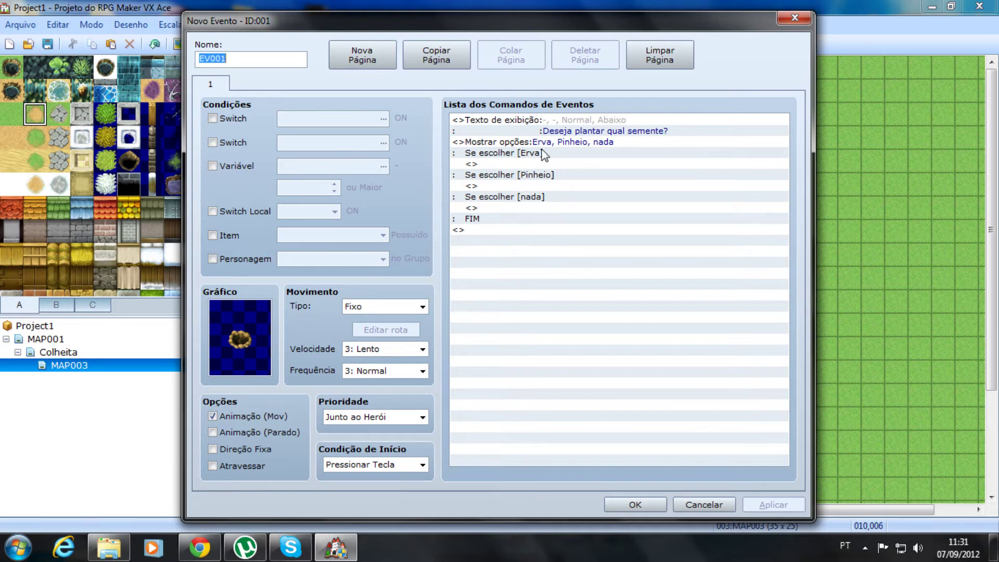
{"action": "left_click", "coordinate": [651, 504]}
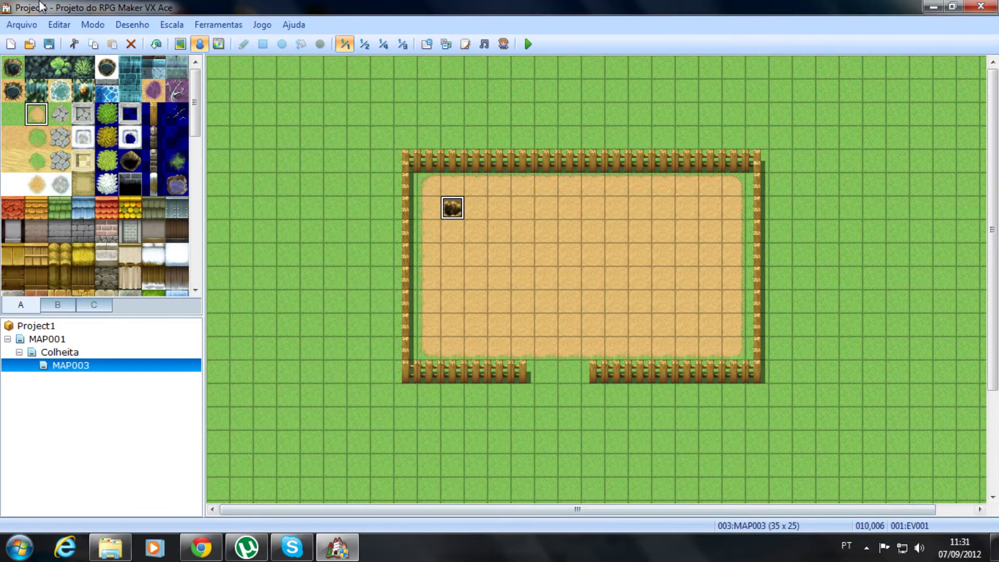
Open the item database and name the empty item slot 021 "Semente erva"
{"action": "left_click", "coordinate": [203, 25]}
{"action": "left_click", "coordinate": [225, 42]}
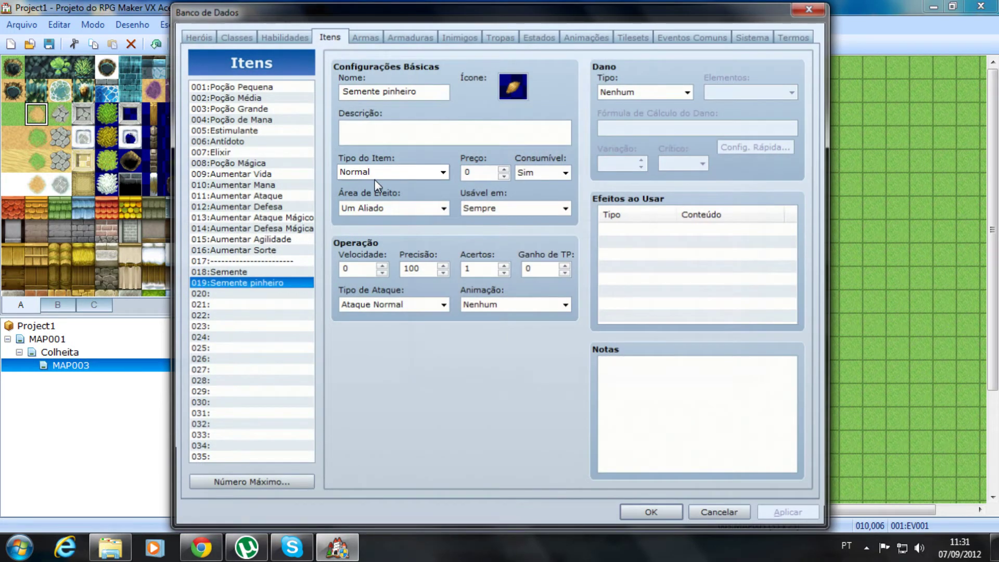
{"action": "left_click", "coordinate": [231, 272]}
{"action": "left_click", "coordinate": [238, 284]}
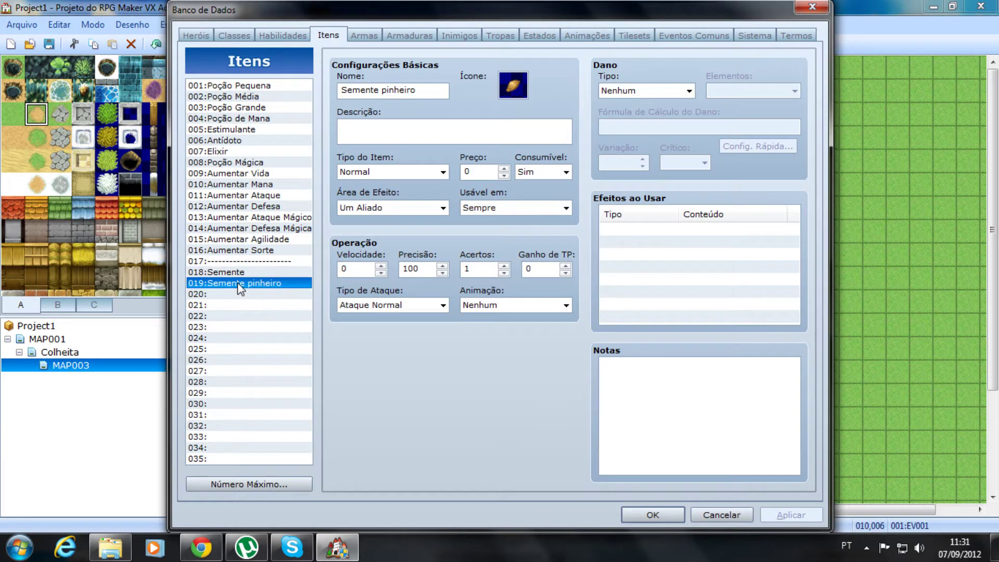
{"action": "left_click", "coordinate": [210, 307]}
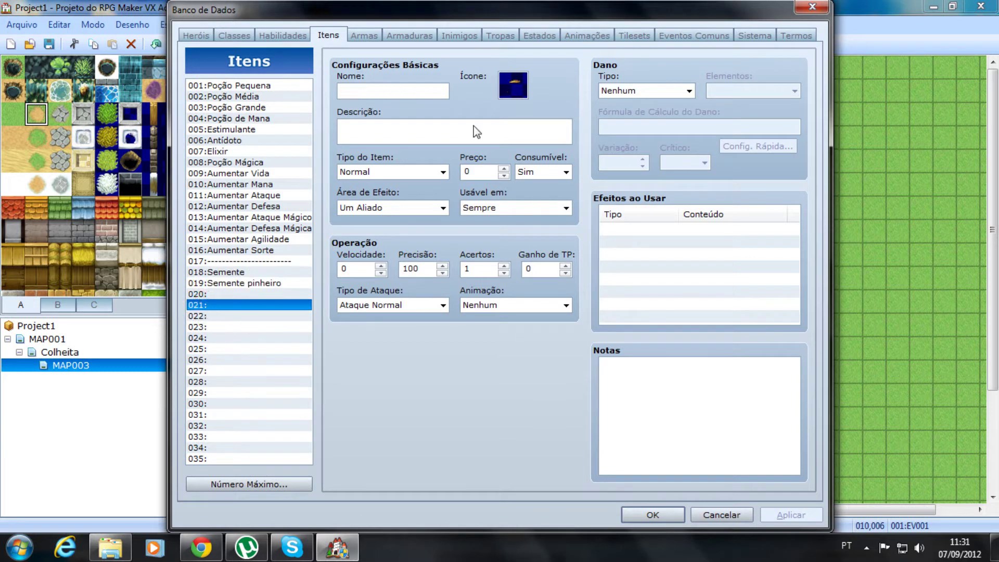
{"action": "left_click", "coordinate": [366, 92]}
{"action": "type", "text": "Semente erva"}
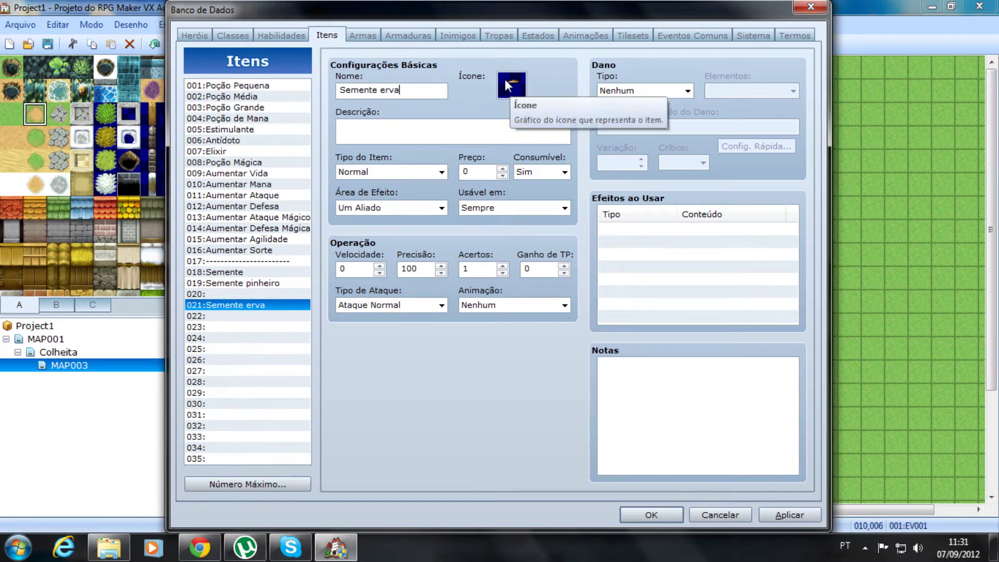
Assign the brown seed icon, index 318, to the Semente erva item
{"action": "left_click", "coordinate": [513, 86]}
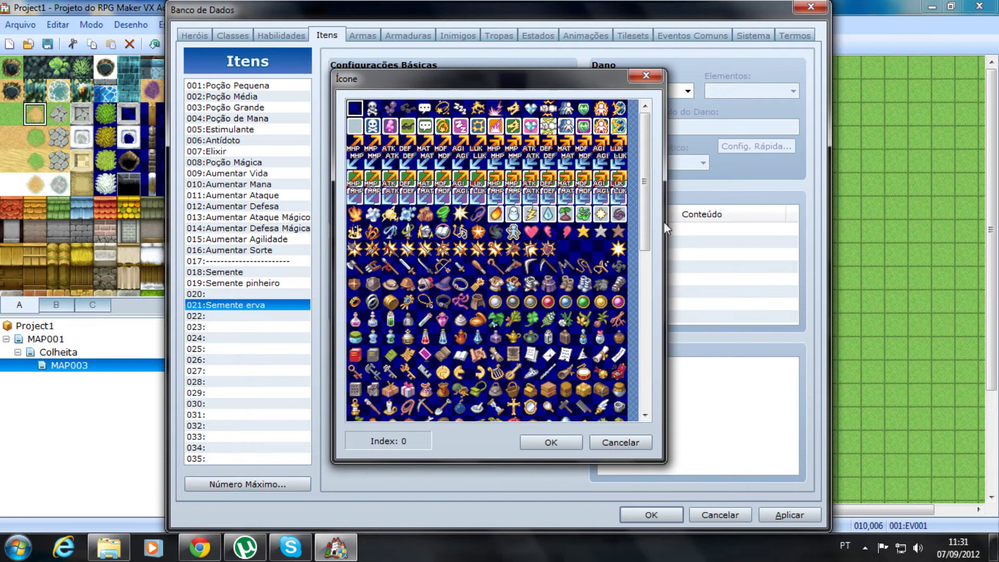
{"action": "scroll", "coordinate": [650, 251], "scroll_direction": "down", "scroll_amount": 4}
{"action": "scroll", "coordinate": [648, 249], "scroll_direction": "down", "scroll_amount": 2}
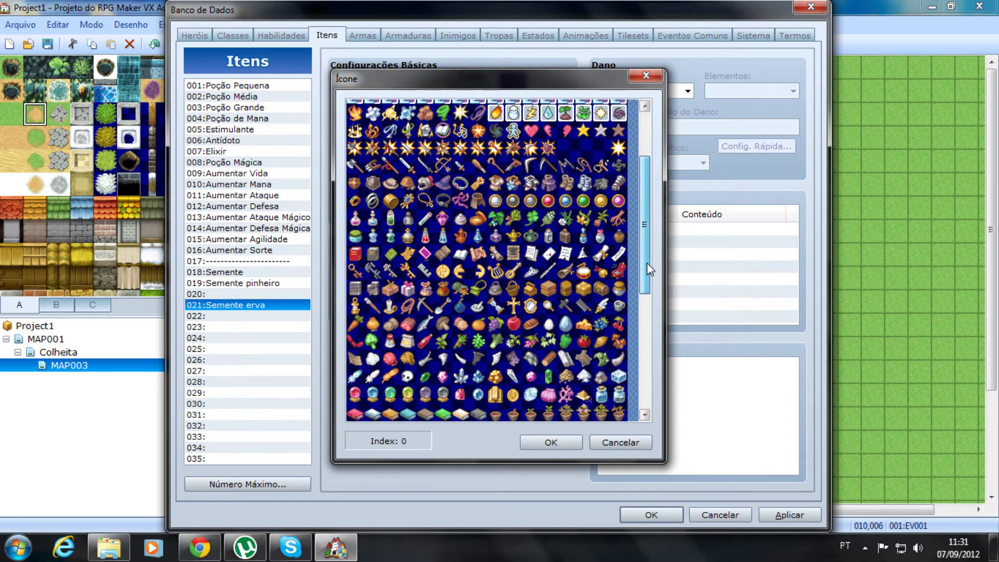
{"action": "scroll", "coordinate": [601, 255], "scroll_direction": "down", "scroll_amount": 5}
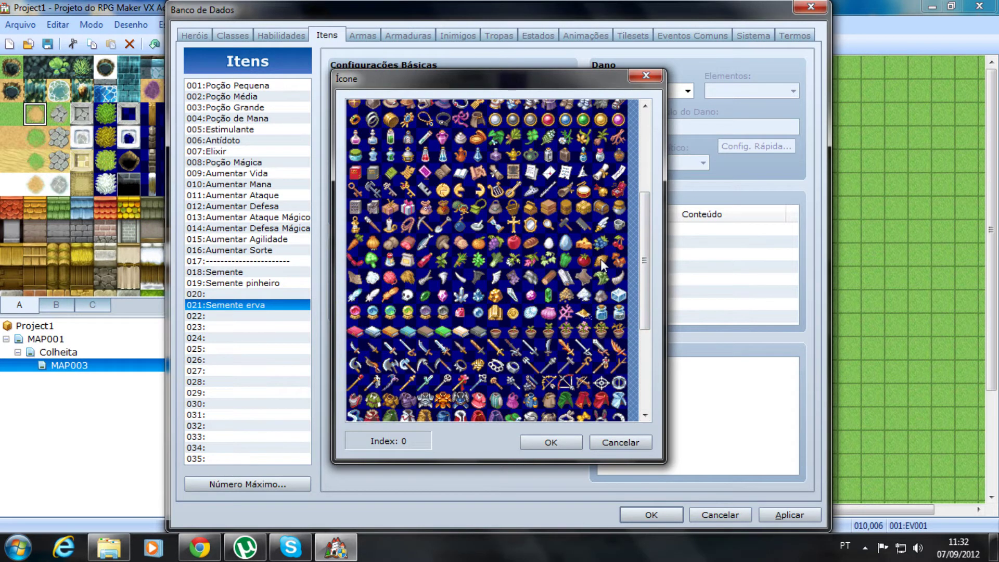
{"action": "left_click", "coordinate": [601, 262]}
{"action": "left_click", "coordinate": [556, 440]}
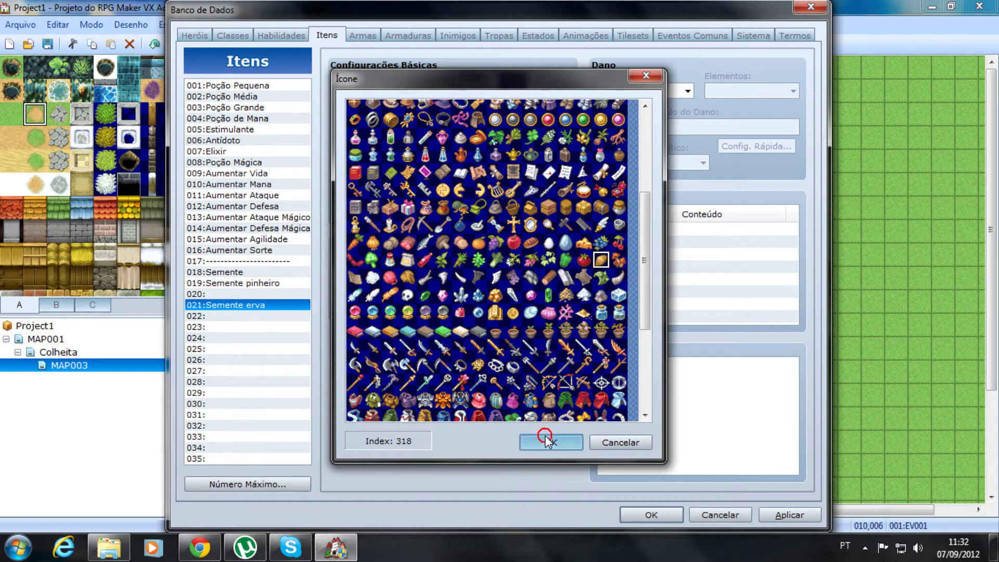
Set the Semente erva item's effect area to Nenhum and its consumable option to Sim
{"action": "left_click", "coordinate": [365, 134]}
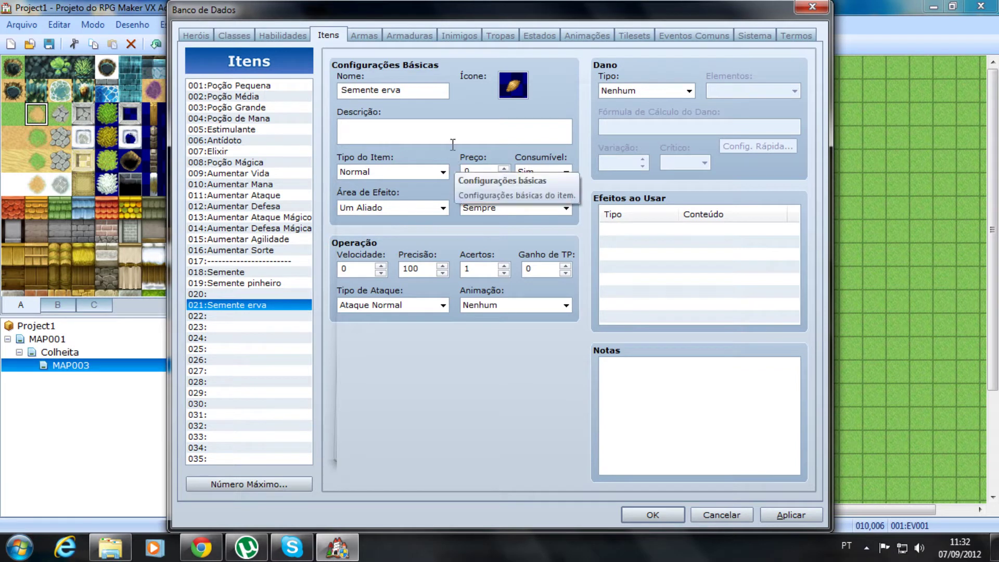
{"action": "left_click", "coordinate": [443, 172]}
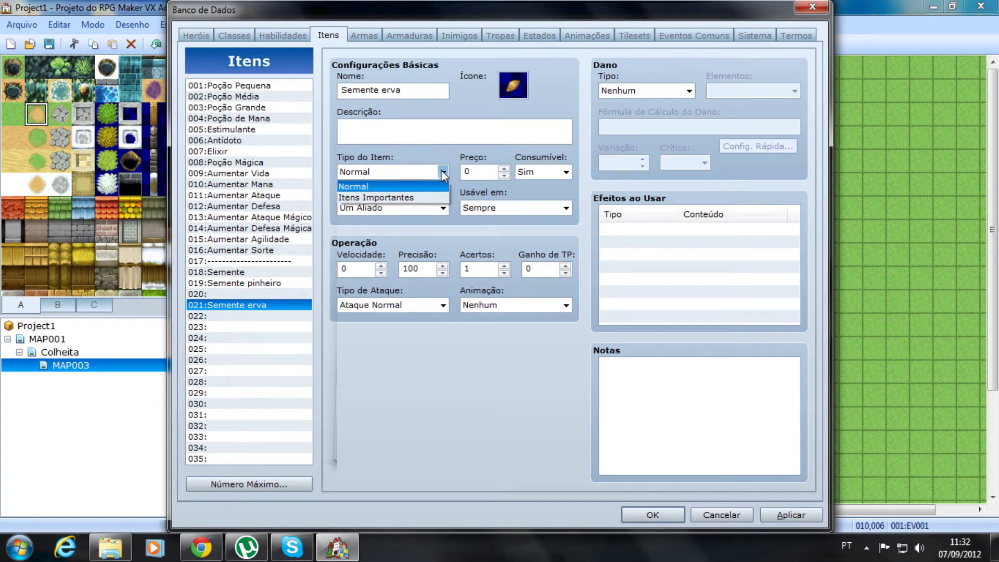
{"action": "left_click", "coordinate": [442, 171]}
{"action": "left_click", "coordinate": [443, 208]}
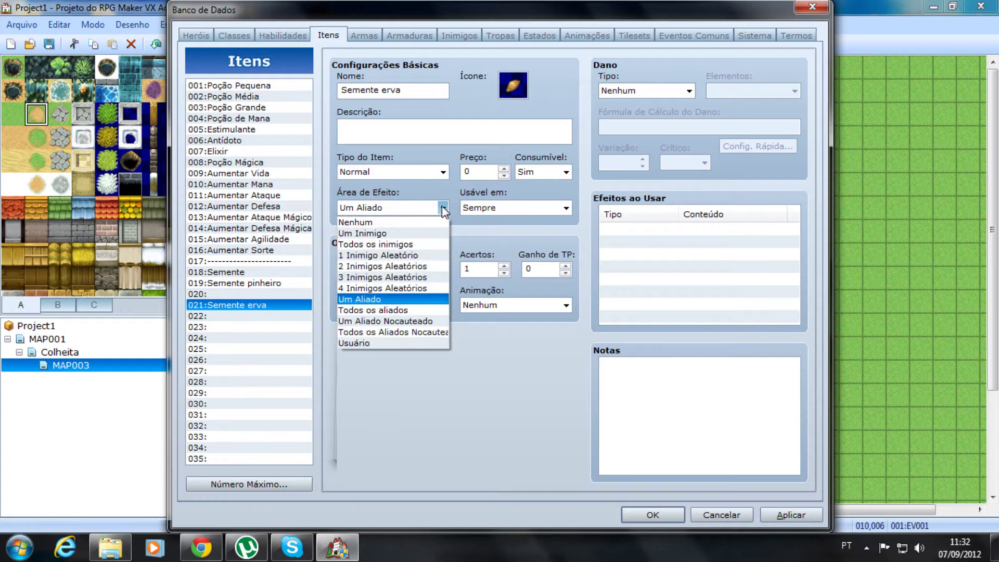
{"action": "left_click", "coordinate": [419, 222]}
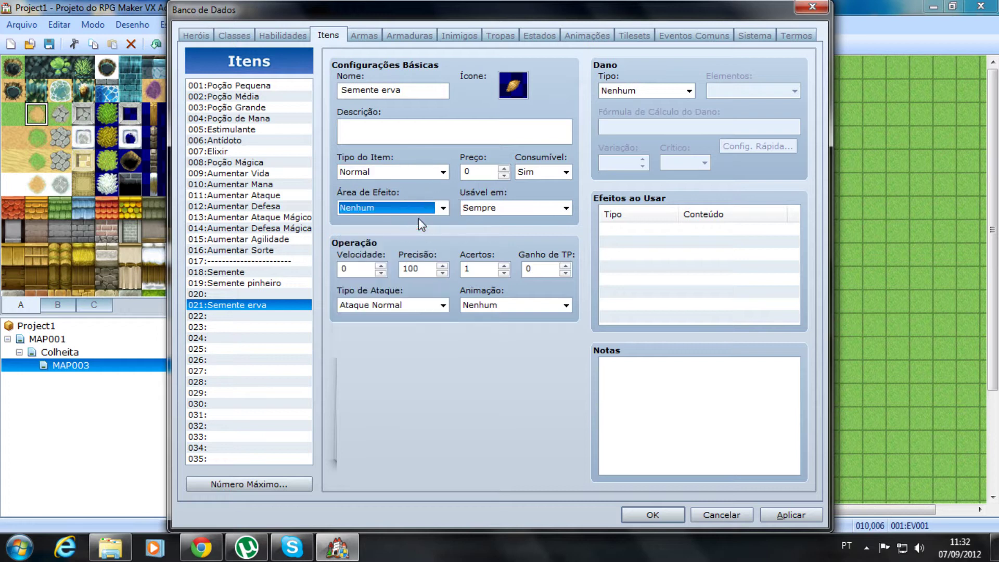
{"action": "left_click", "coordinate": [563, 171]}
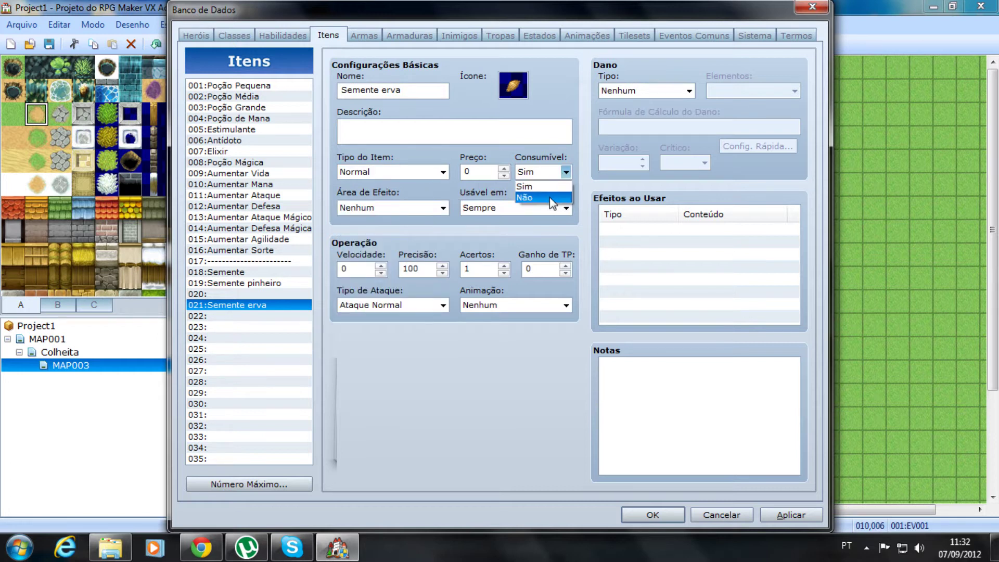
{"action": "left_click", "coordinate": [544, 186]}
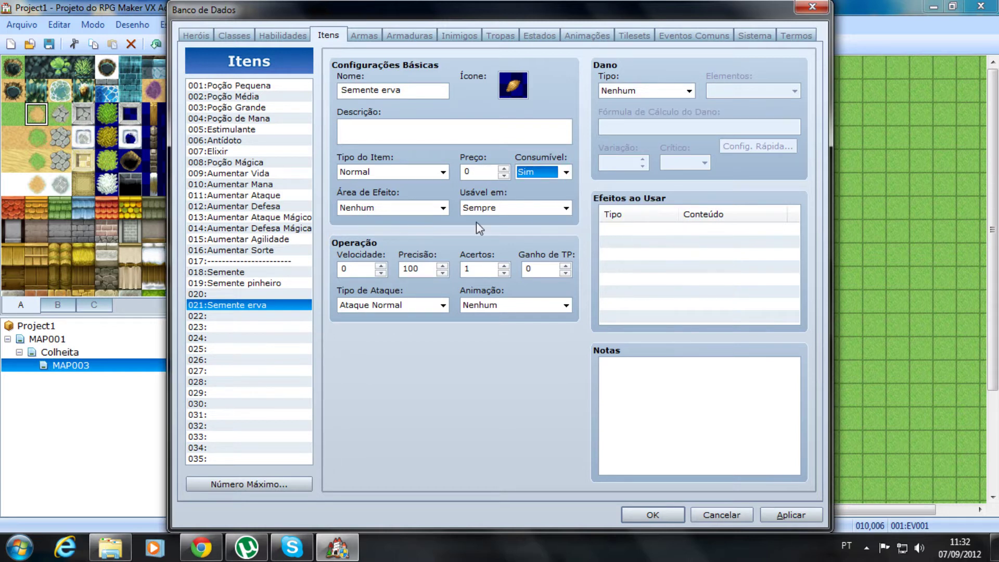
Add a 10% HP recovery use effect to the Semente erva item
{"action": "double_click", "coordinate": [622, 229]}
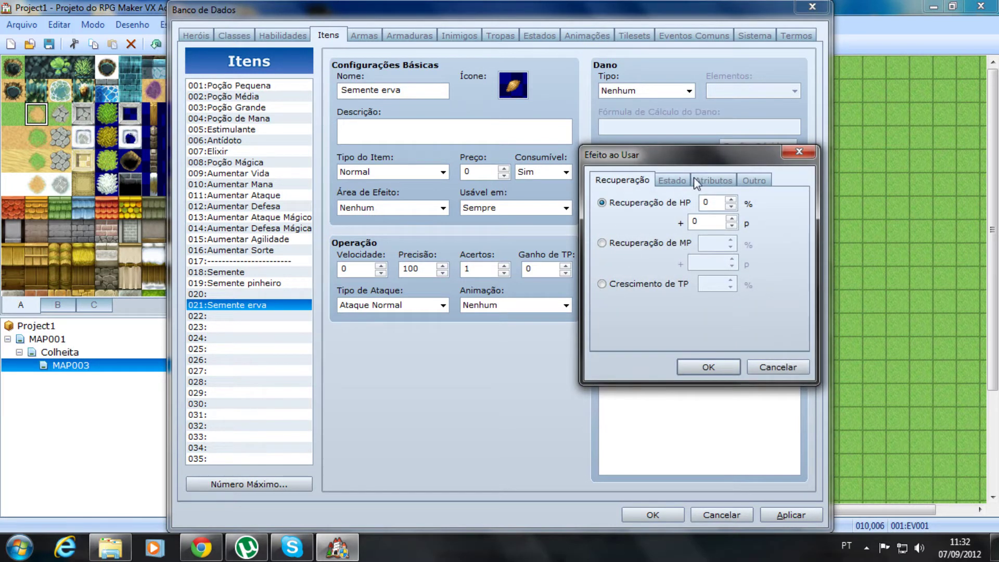
{"action": "key", "text": "Tab"}
{"action": "type", "text": "10"}
{"action": "left_click", "coordinate": [714, 366]}
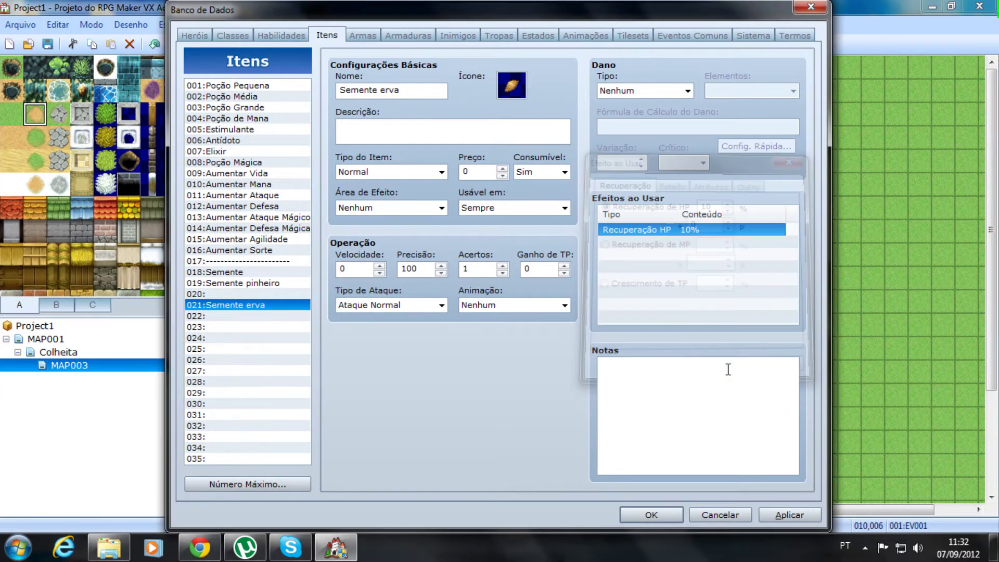
Change the item's HP recovery effect to a flat 10 points without a percentage
{"action": "right_click", "coordinate": [691, 227]}
{"action": "left_click", "coordinate": [695, 233]}
{"action": "double_click", "coordinate": [695, 232]}
{"action": "double_click", "coordinate": [691, 223]}
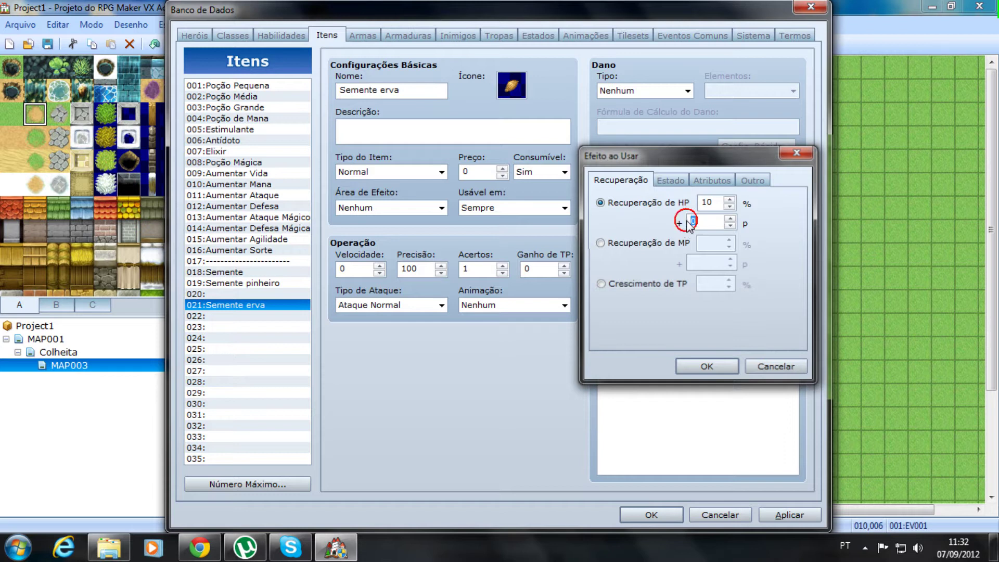
{"action": "type", "text": "10"}
{"action": "left_click", "coordinate": [707, 366]}
{"action": "right_click", "coordinate": [708, 232]}
{"action": "left_click", "coordinate": [735, 243]}
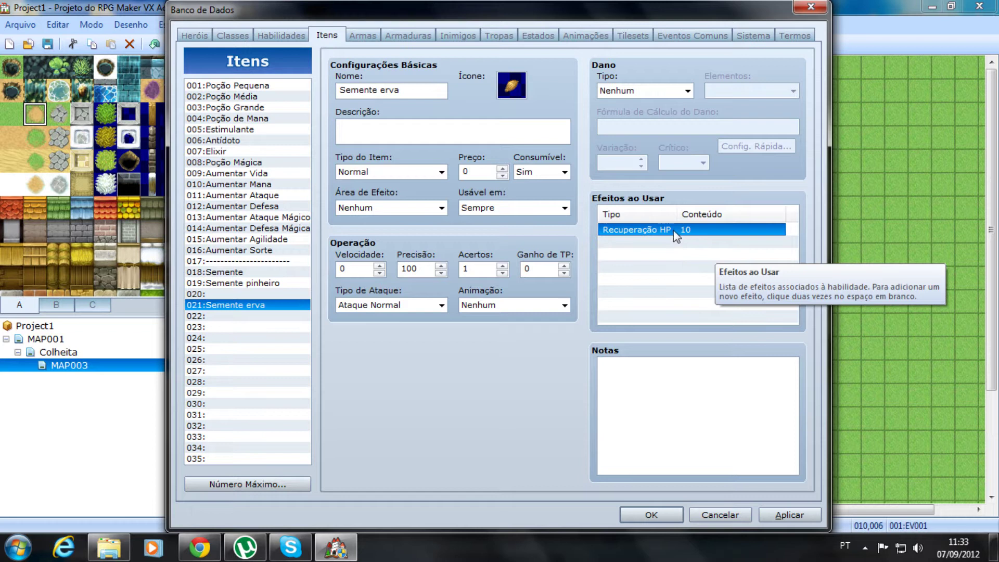
Set the item's effect area to Um Aliado, keep it usable in Sempre, and apply the changes
{"action": "left_click", "coordinate": [397, 208]}
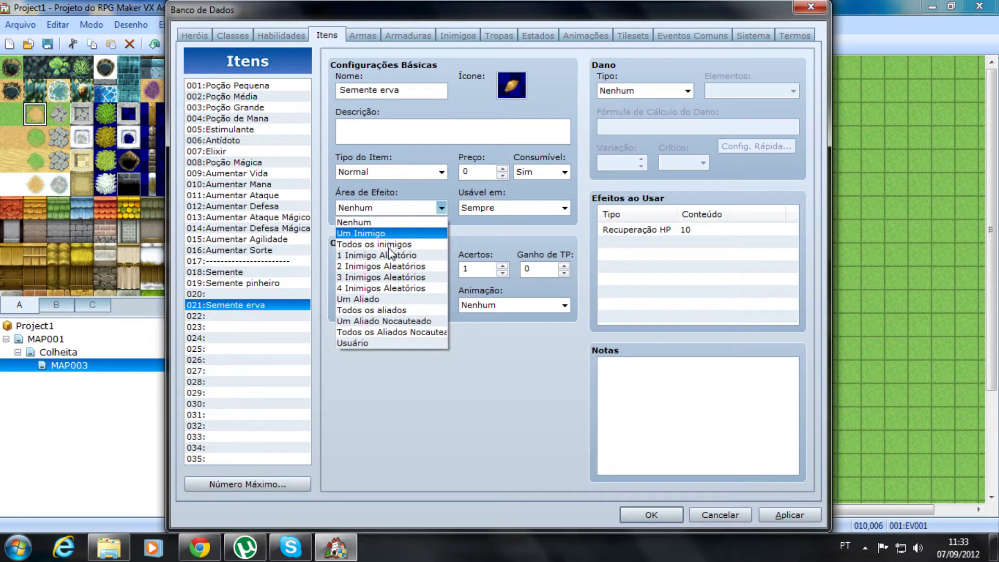
{"action": "left_click", "coordinate": [390, 301]}
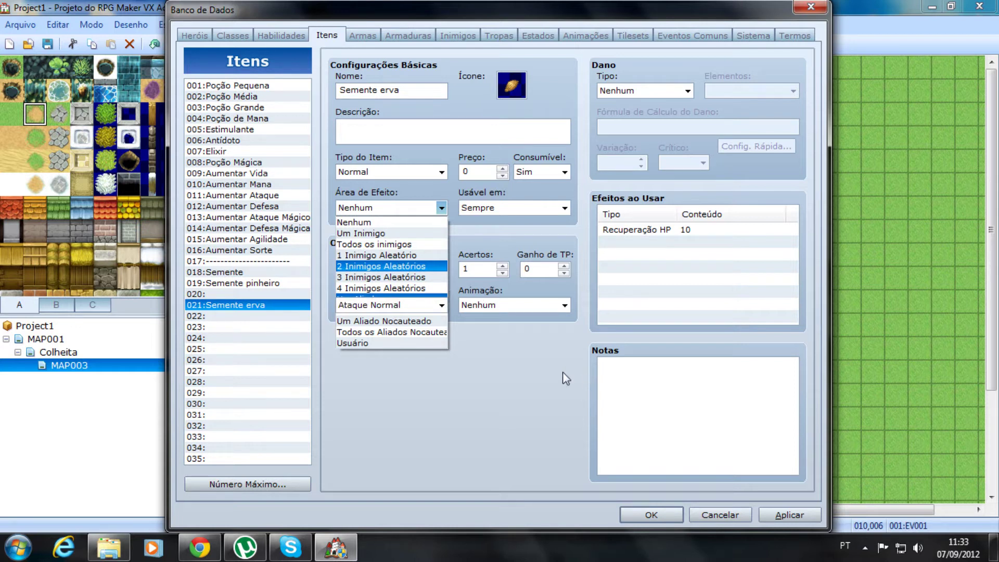
{"action": "left_click", "coordinate": [542, 208]}
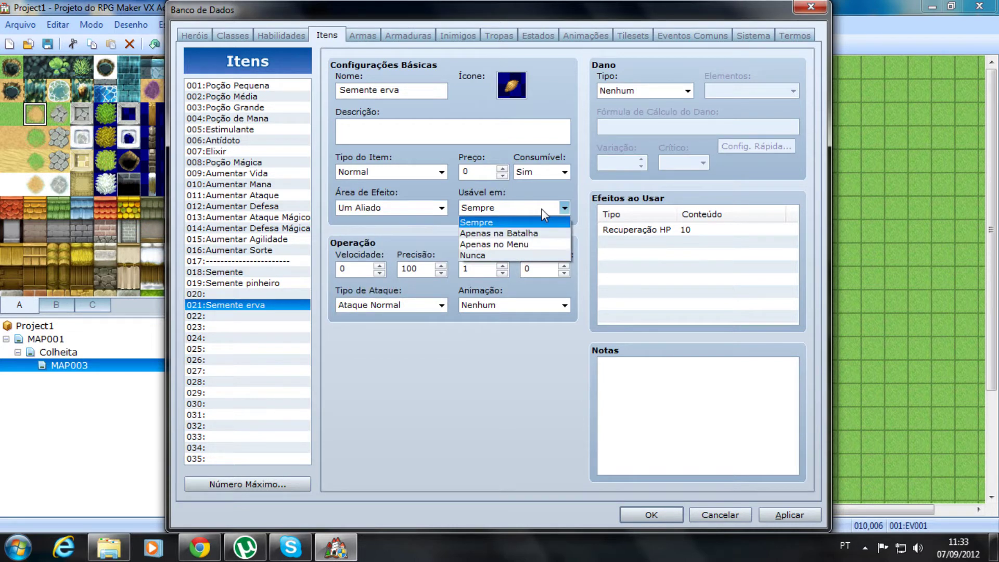
{"action": "left_click", "coordinate": [535, 192]}
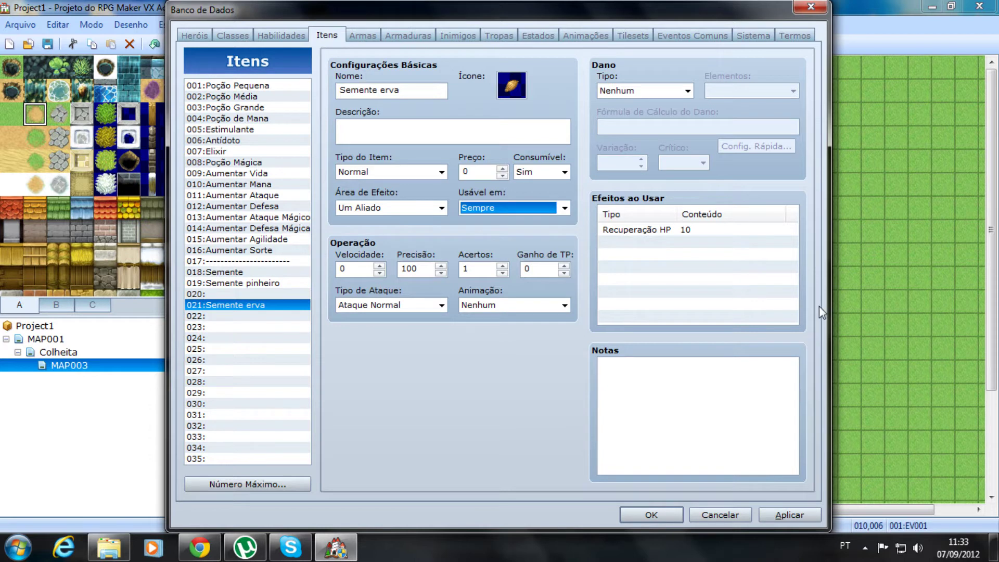
{"action": "left_click", "coordinate": [789, 515]}
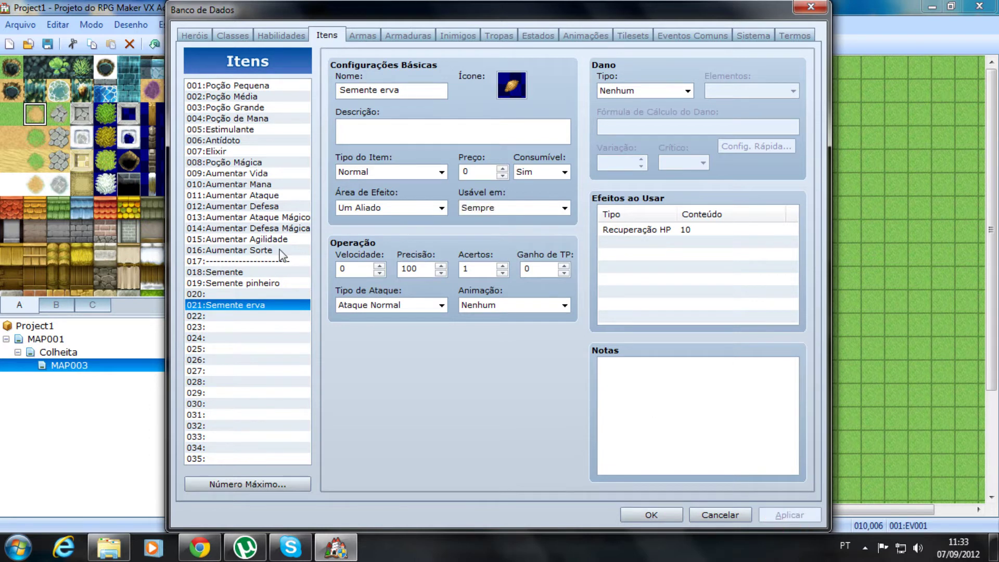
Duplicate the Semente erva item into slot 022, rename the copy "Sementepinheiro", and save the database
{"action": "left_click", "coordinate": [231, 306]}
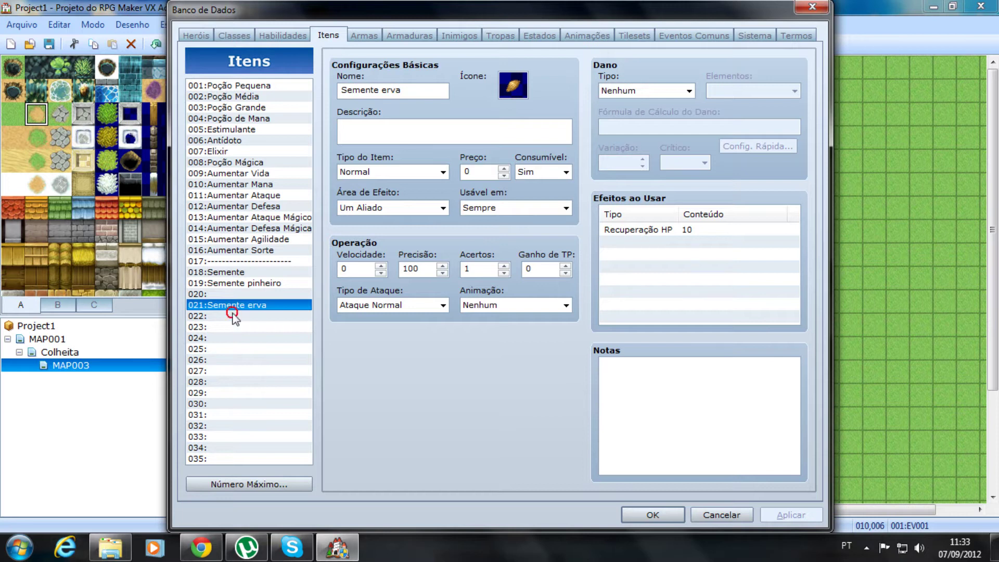
{"action": "left_click", "coordinate": [232, 316]}
{"action": "key", "text": "ctrl+v"}
{"action": "left_click", "coordinate": [400, 89]}
{"action": "left_click", "coordinate": [406, 89]}
{"action": "left_click_drag", "start_coordinate": [402, 90], "coordinate": [380, 95]}
{"action": "type", "text": "pinheirto"}
{"action": "key", "text": "BackSpace"}
{"action": "key", "text": "BackSpace"}
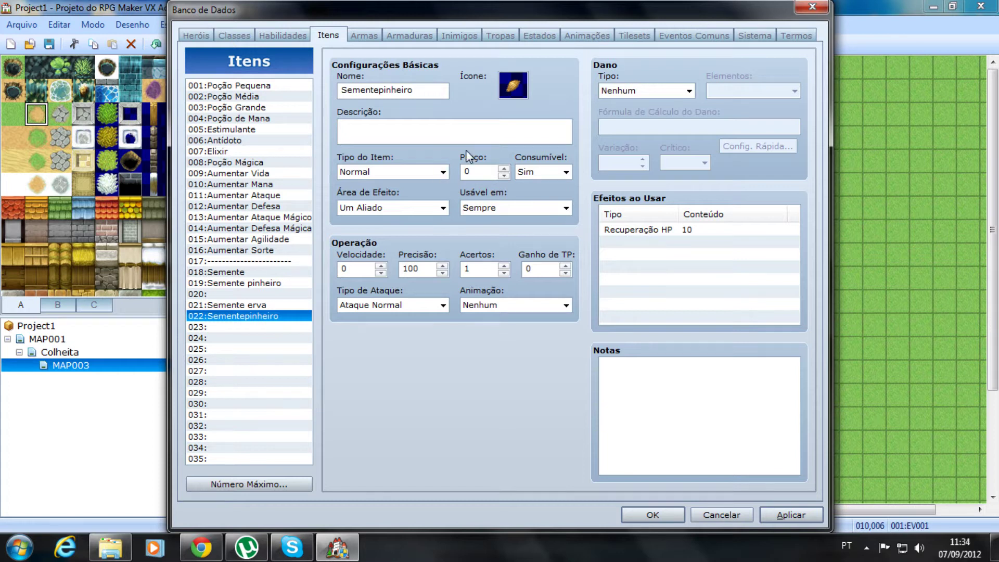
{"action": "left_click", "coordinate": [654, 514]}
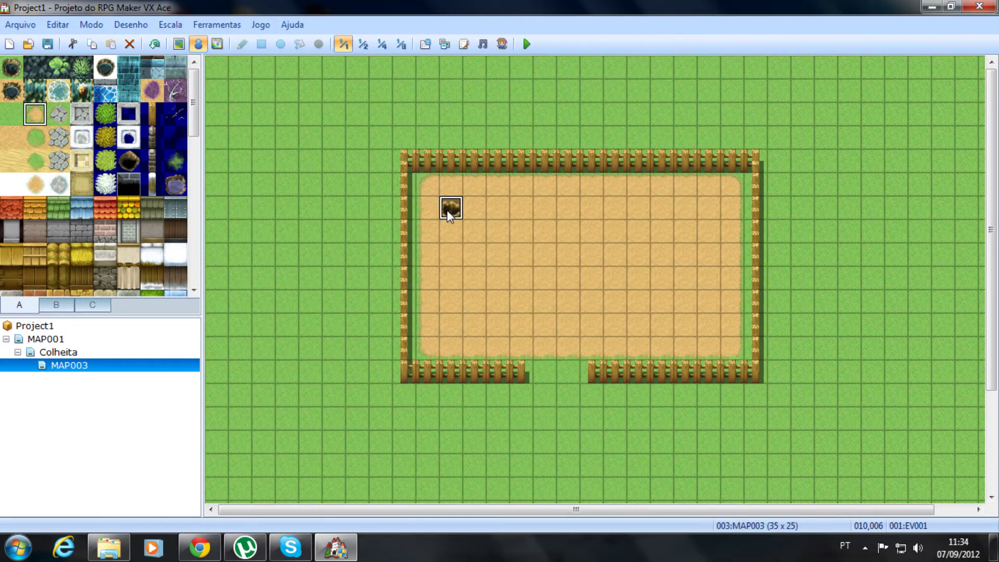
In the planting event's Erva branch, add a condition requiring possession of 021:Semente erva, with an exception branch
{"action": "right_click", "coordinate": [448, 211]}
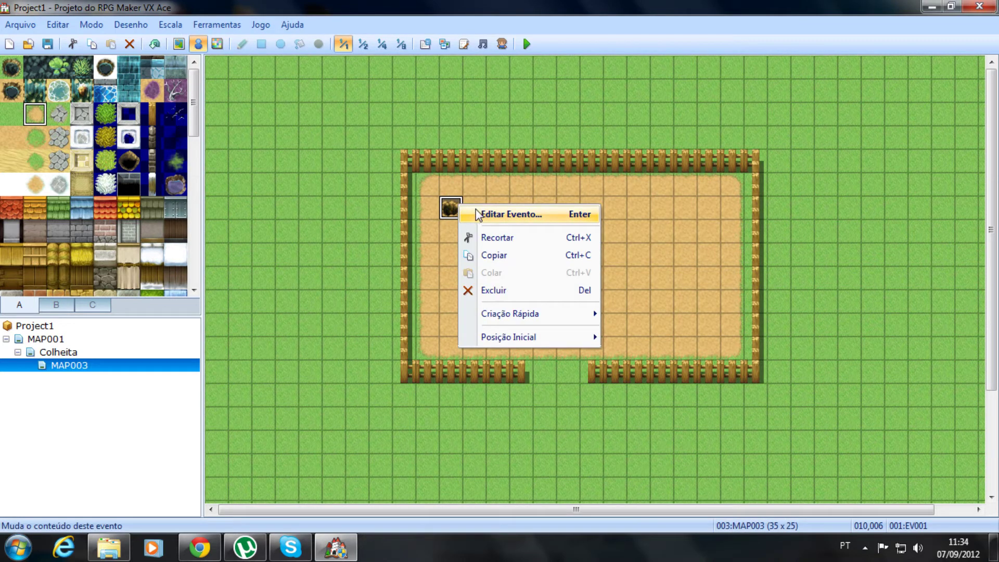
{"action": "left_click", "coordinate": [478, 216]}
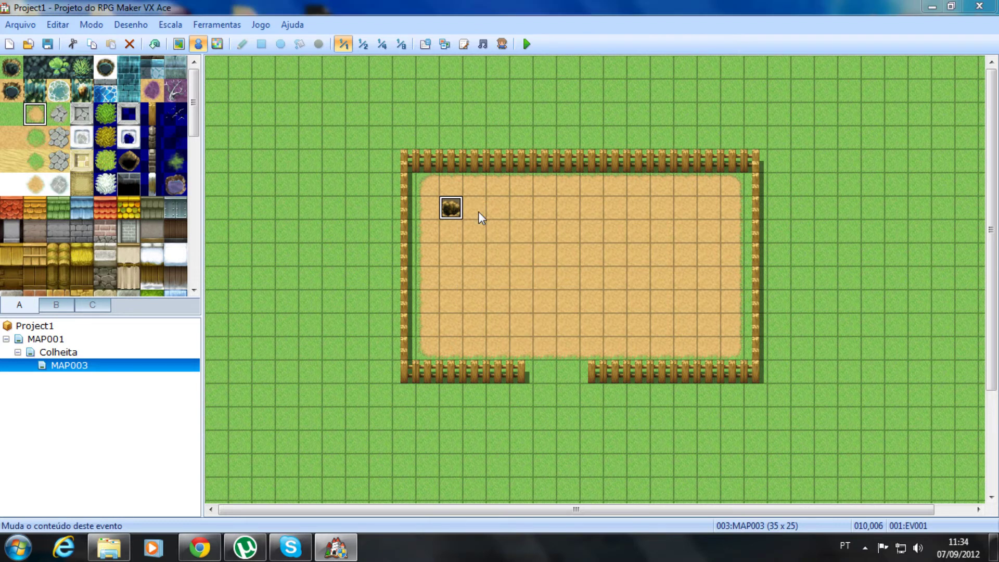
{"action": "left_click", "coordinate": [524, 164]}
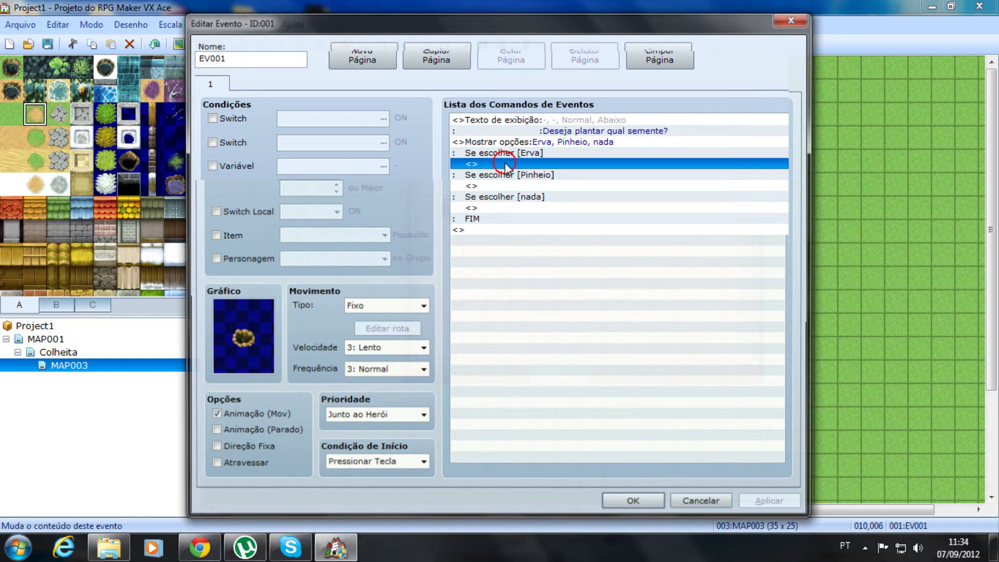
{"action": "double_click", "coordinate": [505, 162]}
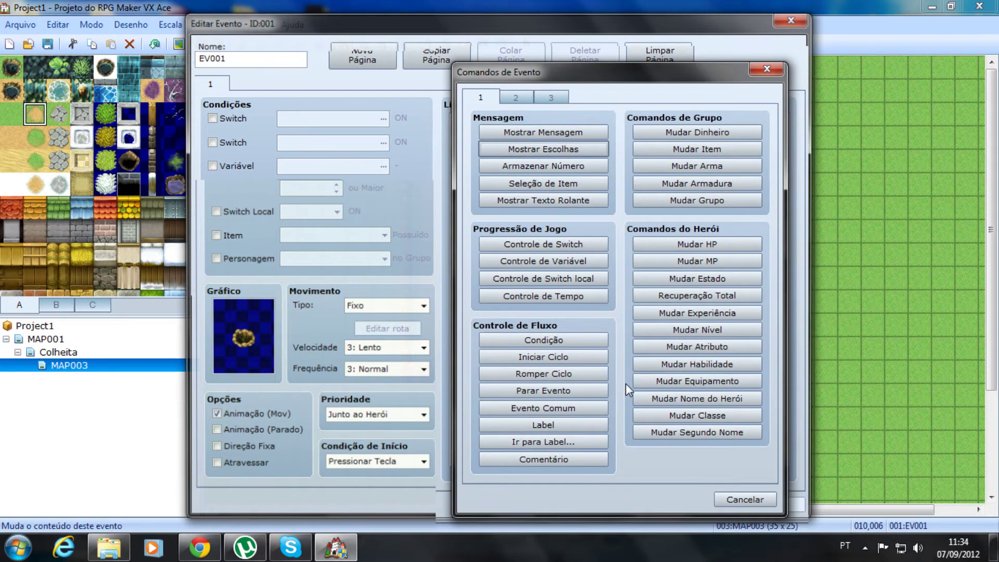
{"action": "left_click", "coordinate": [556, 341]}
{"action": "left_click", "coordinate": [560, 178]}
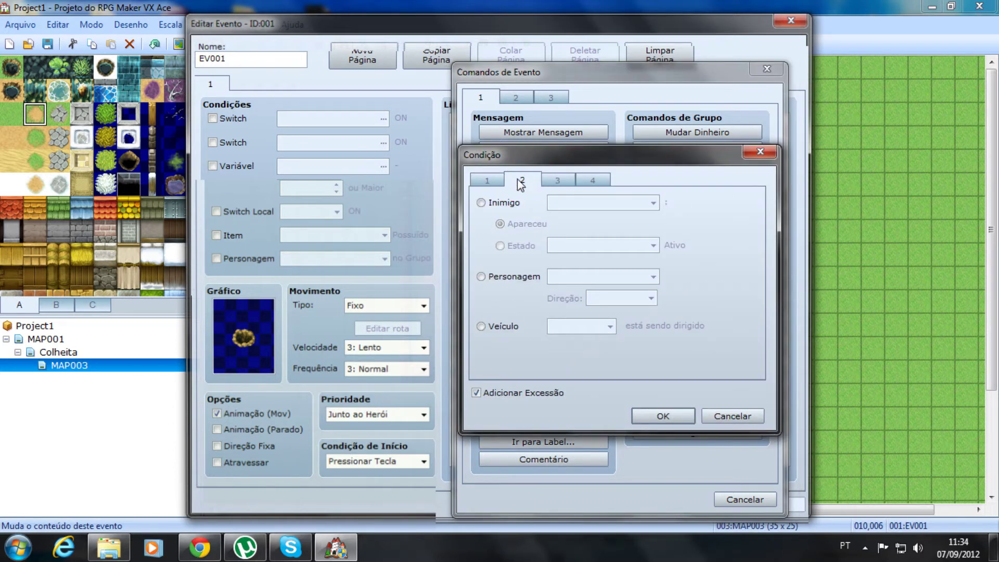
{"action": "left_click", "coordinate": [587, 180]}
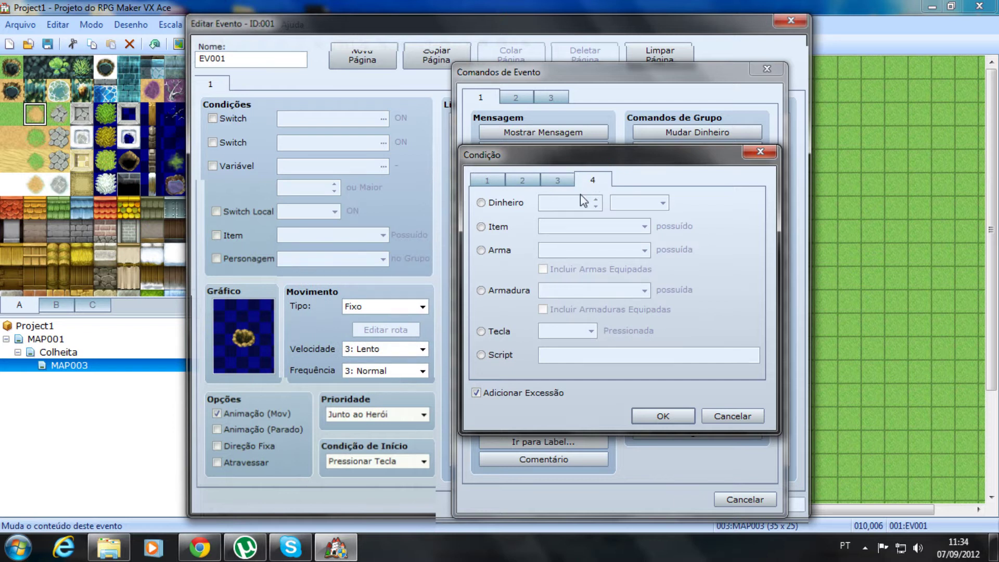
{"action": "left_click", "coordinate": [482, 226]}
{"action": "left_click", "coordinate": [590, 229]}
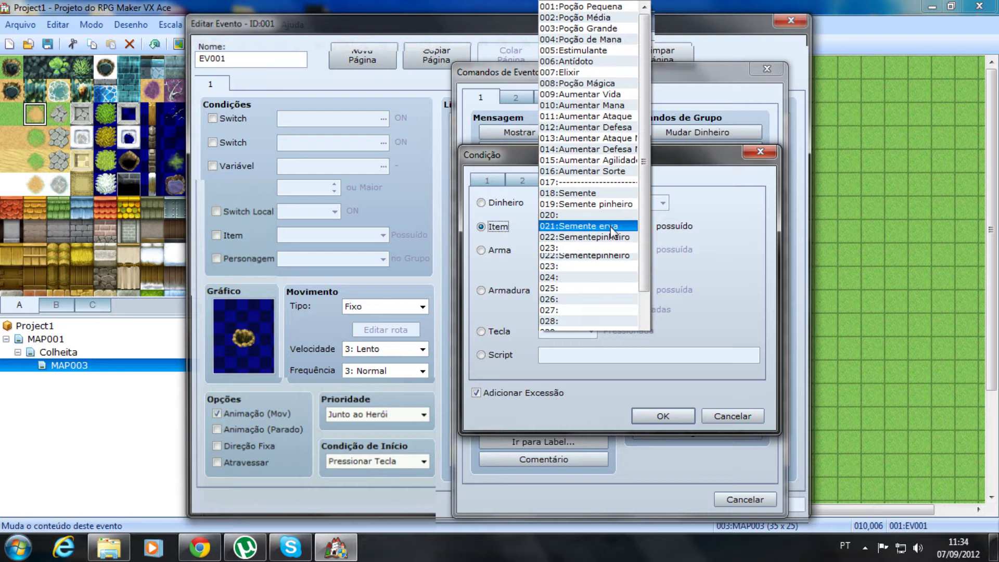
{"action": "left_click", "coordinate": [609, 226]}
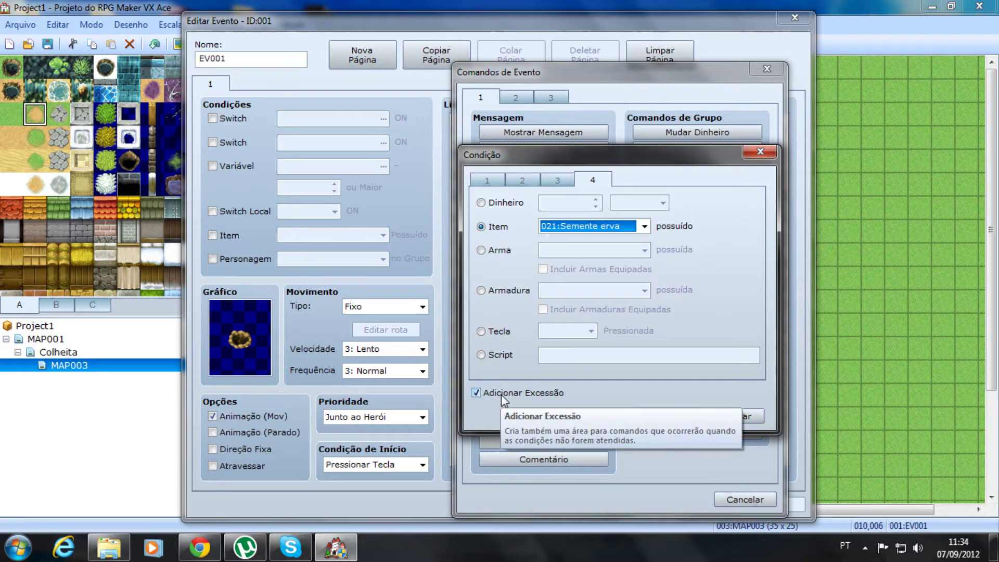
{"action": "left_click", "coordinate": [657, 417]}
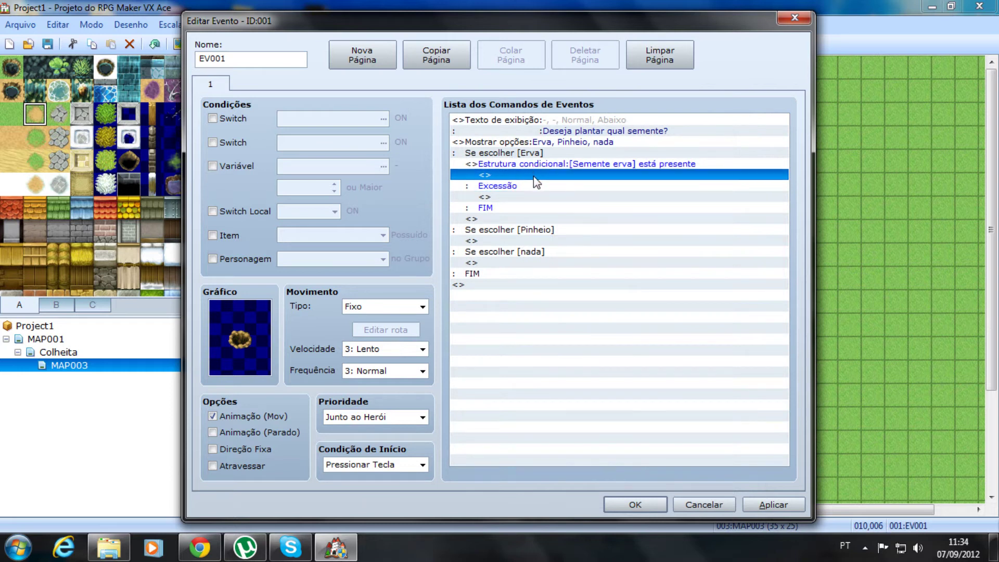
Add the Decision2 sound effect inside the Semente erva condition, previewing the sound before accepting it
{"action": "left_click", "coordinate": [542, 174]}
{"action": "left_click", "coordinate": [542, 173]}
{"action": "left_click", "coordinate": [519, 99]}
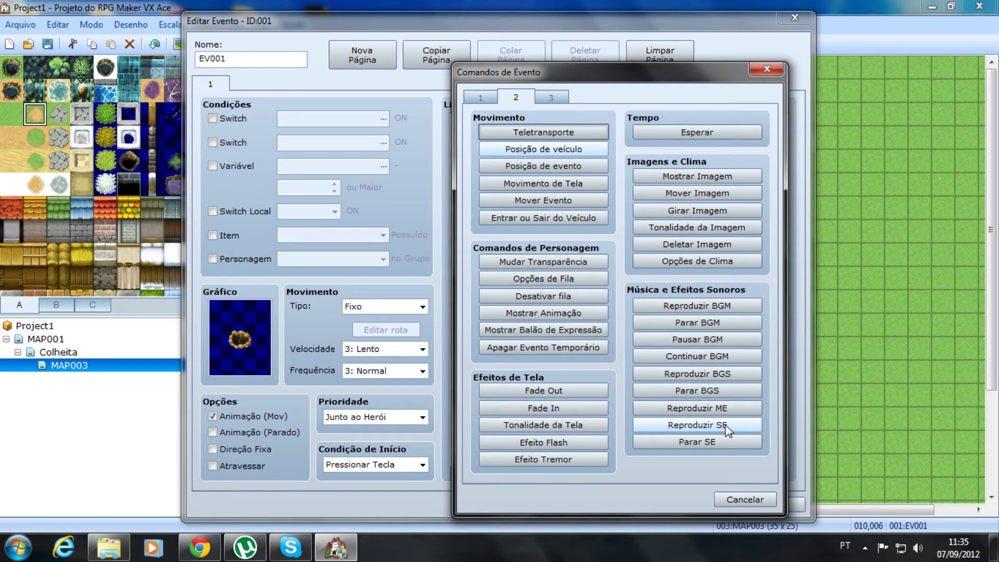
{"action": "left_click", "coordinate": [727, 430]}
{"action": "left_click_drag", "start_coordinate": [640, 166], "coordinate": [641, 229]}
{"action": "scroll", "coordinate": [578, 245], "scroll_direction": "up", "scroll_amount": 1}
{"action": "left_click", "coordinate": [571, 251]}
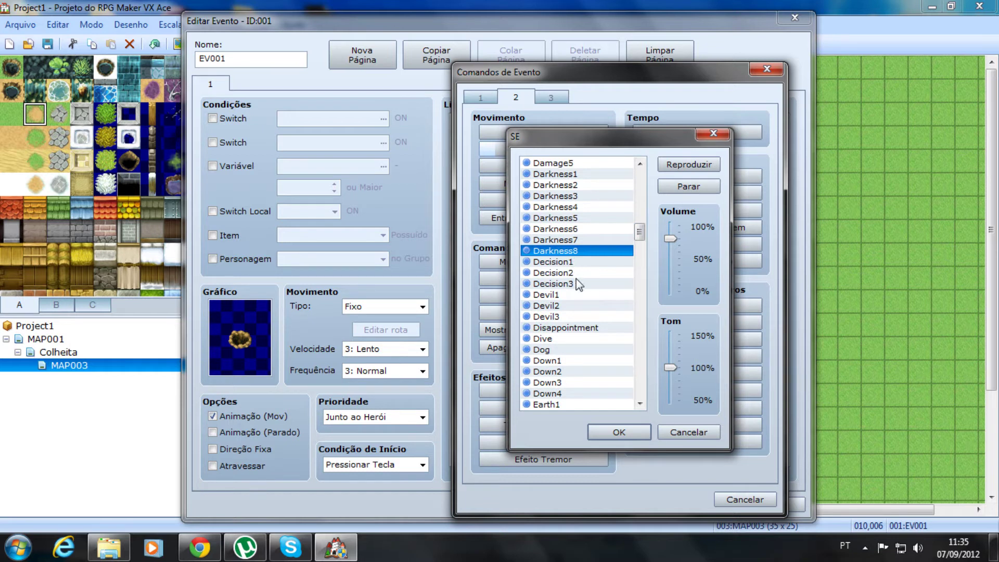
{"action": "left_click", "coordinate": [577, 276]}
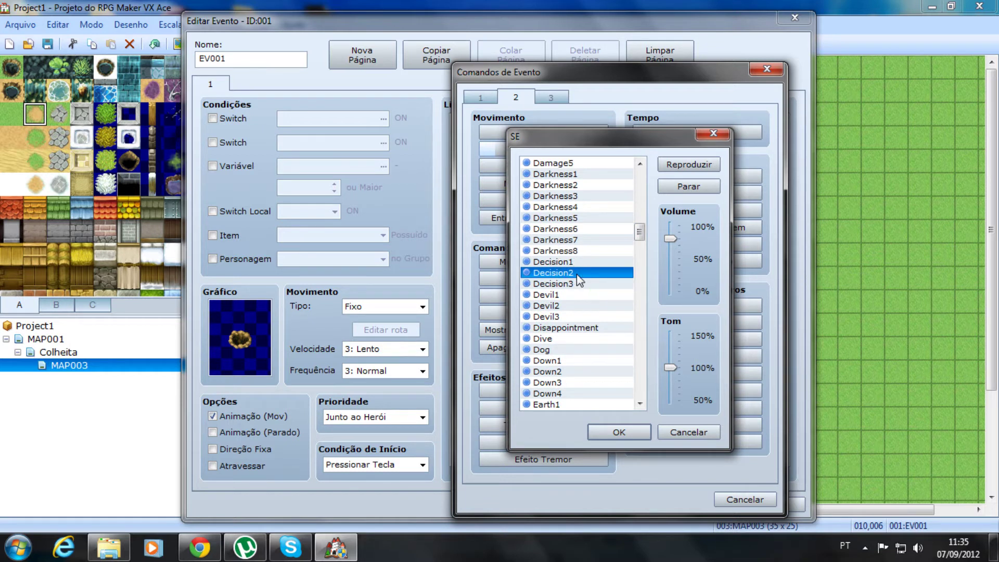
{"action": "left_click", "coordinate": [715, 165]}
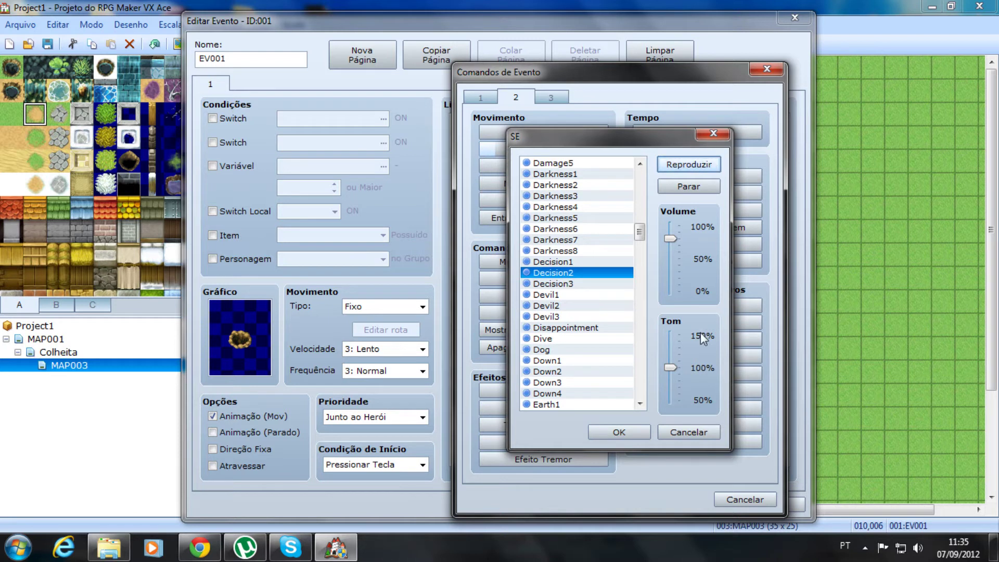
{"action": "left_click", "coordinate": [619, 432]}
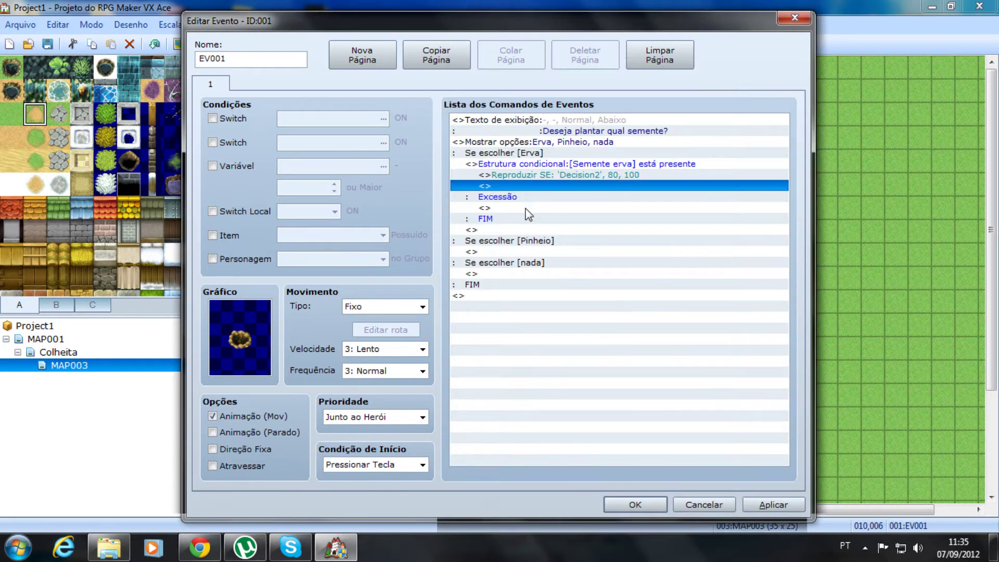
Add a command setting local switch A to ON after the Decision2 sound in the Erva branch
{"action": "double_click", "coordinate": [518, 186]}
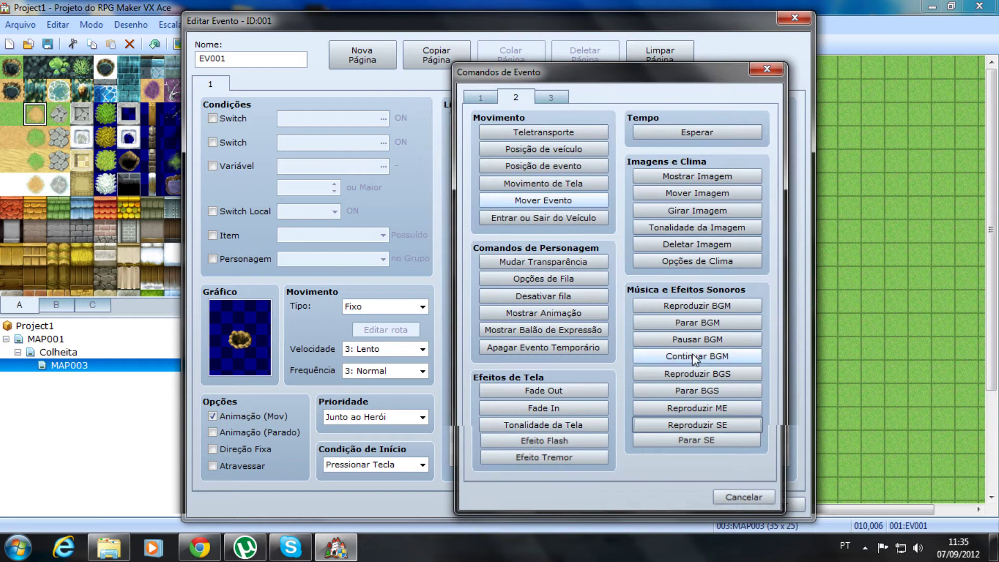
{"action": "mouse_move", "coordinate": [591, 78]}
{"action": "left_mouse_down"}
{"action": "mouse_move", "coordinate": [609, 82]}
{"action": "mouse_move", "coordinate": [575, 80]}
{"action": "left_mouse_up"}
{"action": "left_click", "coordinate": [463, 102]}
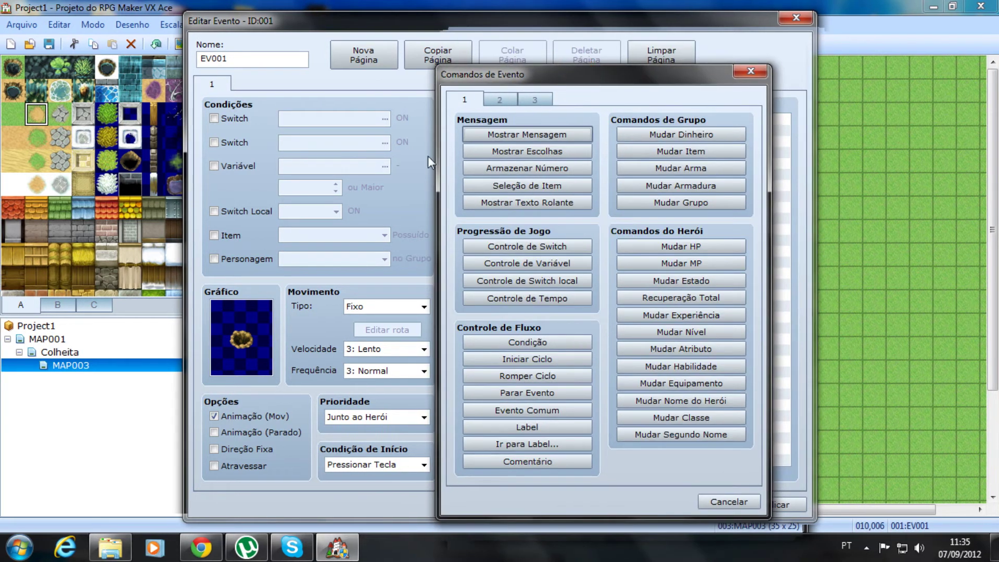
{"action": "left_click", "coordinate": [562, 283]}
{"action": "left_click", "coordinate": [669, 271]}
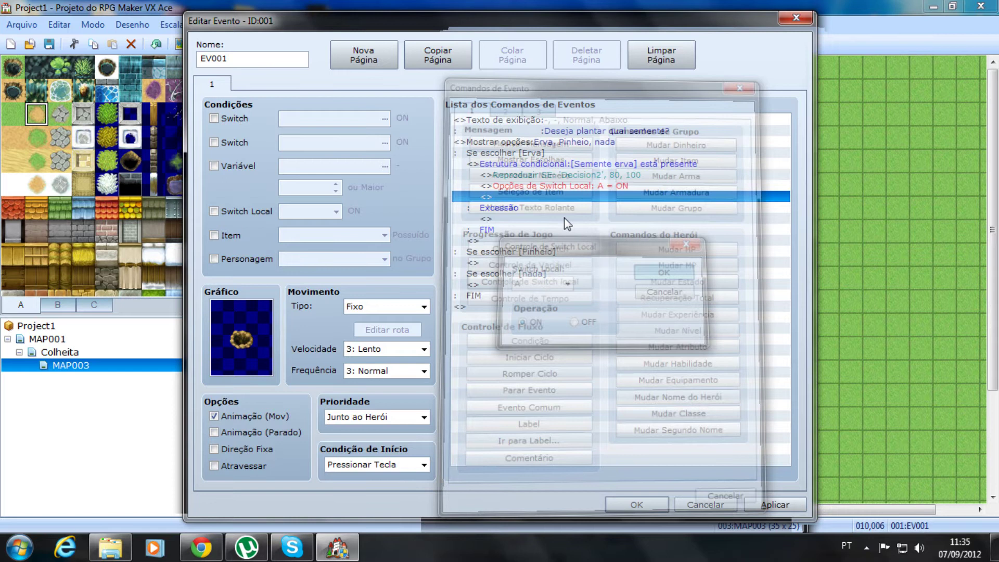
In the condition's Excessão branch, add the message "Você não possui a semente necessária."
{"action": "left_click", "coordinate": [511, 218]}
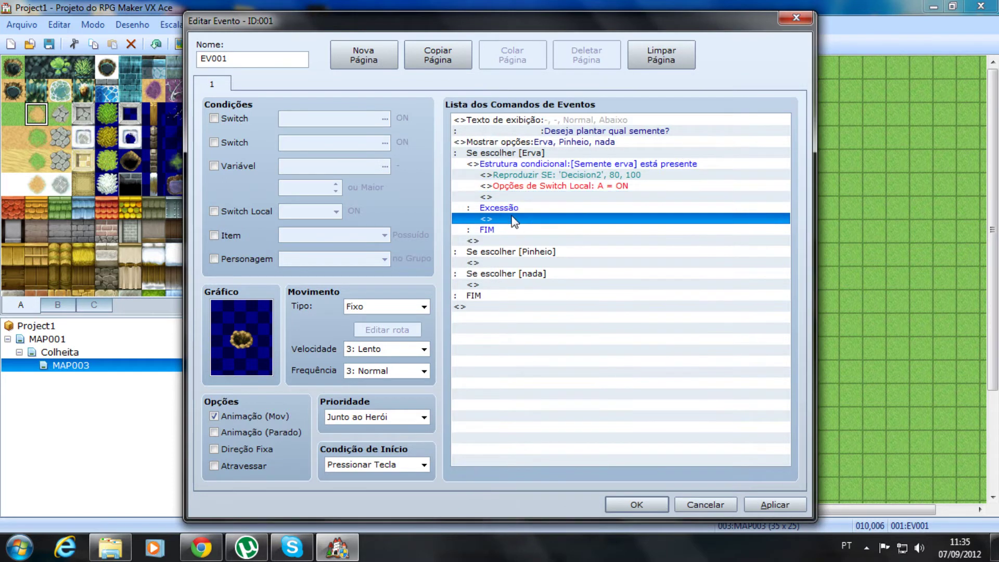
{"action": "double_click", "coordinate": [512, 218]}
{"action": "left_click", "coordinate": [509, 130]}
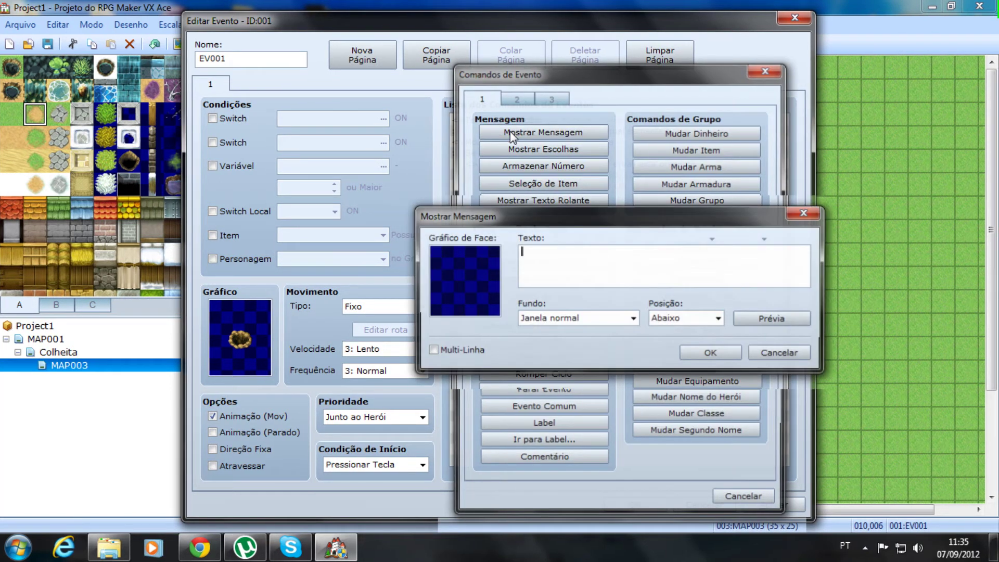
{"action": "type", "text": "Você"}
{"action": "type", "text": "não possui a semente necessária."}
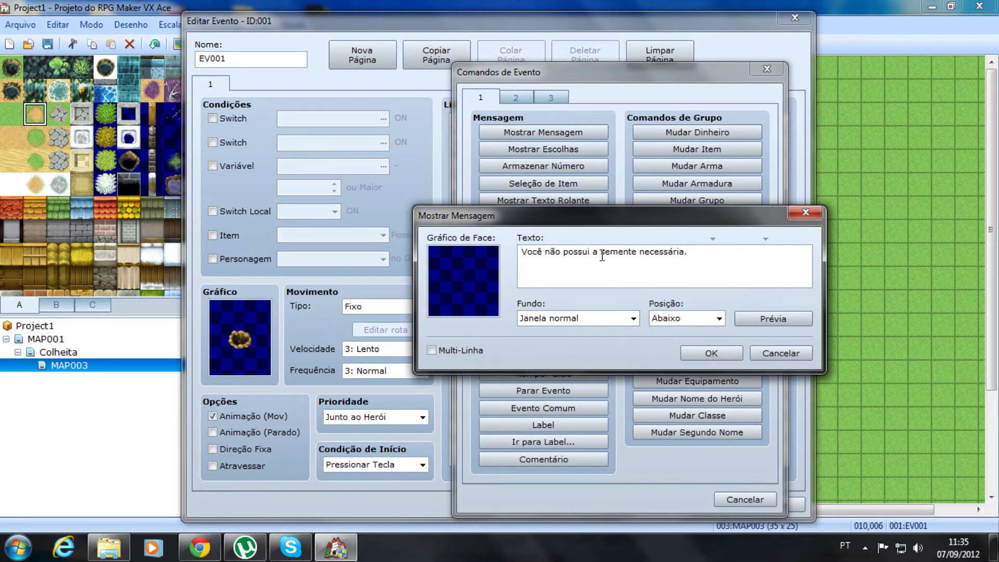
{"action": "left_click", "coordinate": [719, 354]}
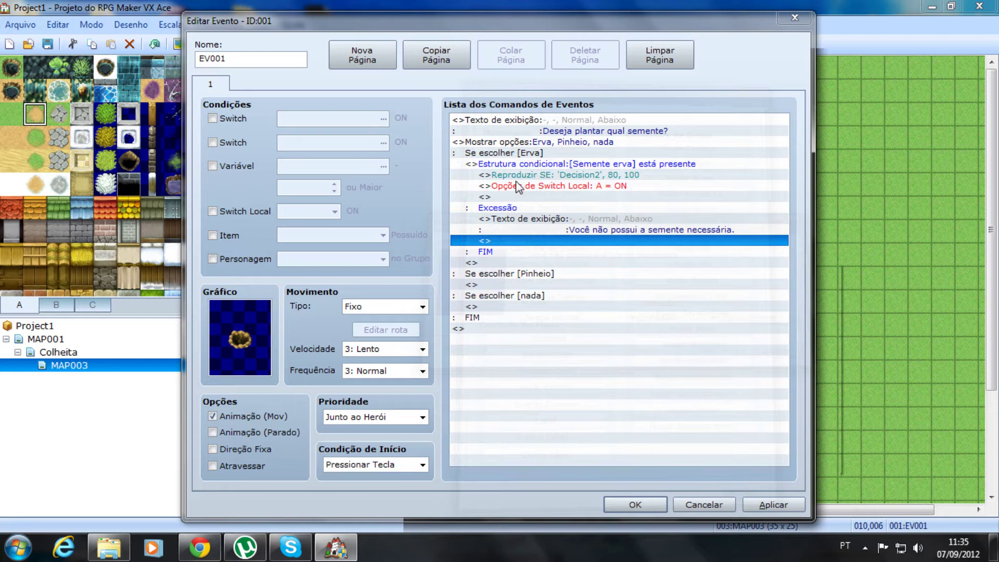
Insert a Mudar Item command before the local switch that decreases Semente erva by 1, and apply the event changes
{"action": "left_click", "coordinate": [561, 186]}
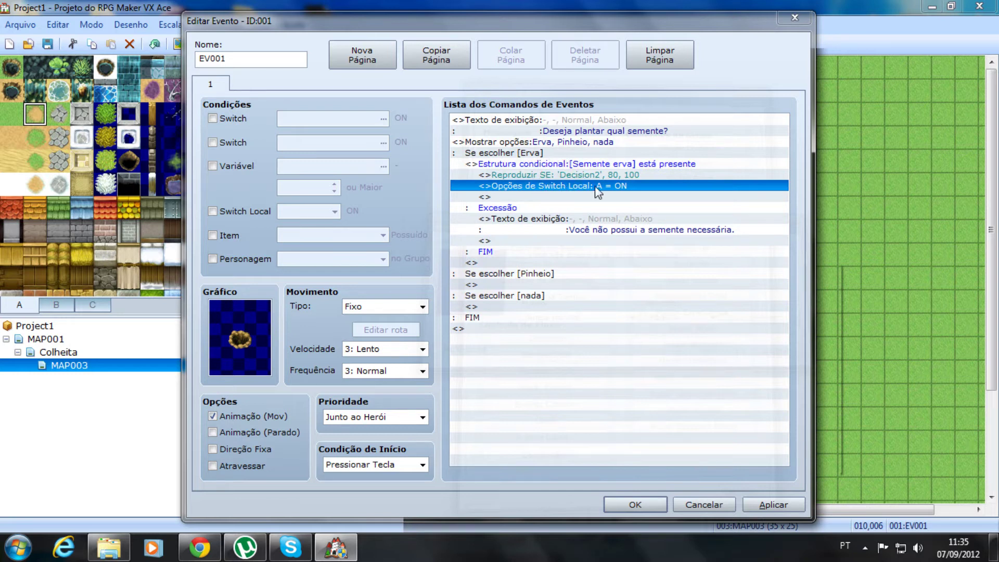
{"action": "double_click", "coordinate": [610, 186]}
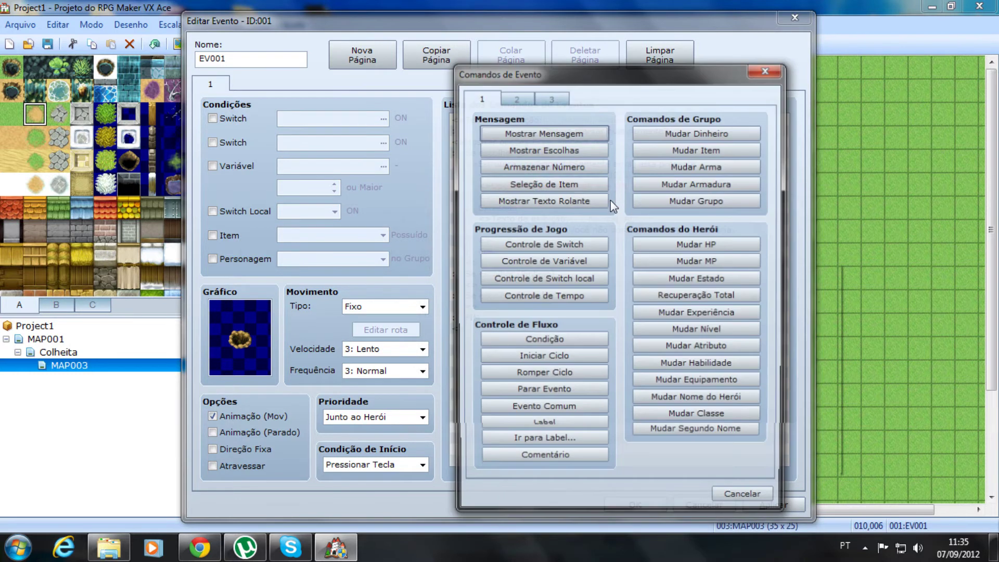
{"action": "left_click", "coordinate": [697, 150]}
{"action": "left_click", "coordinate": [628, 234]}
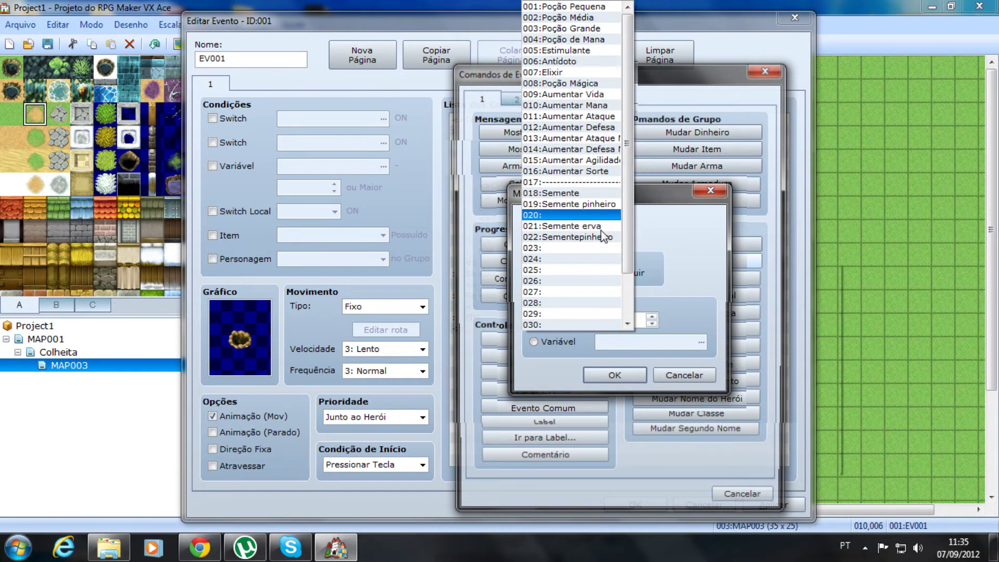
{"action": "left_click", "coordinate": [604, 227]}
{"action": "left_click", "coordinate": [604, 270]}
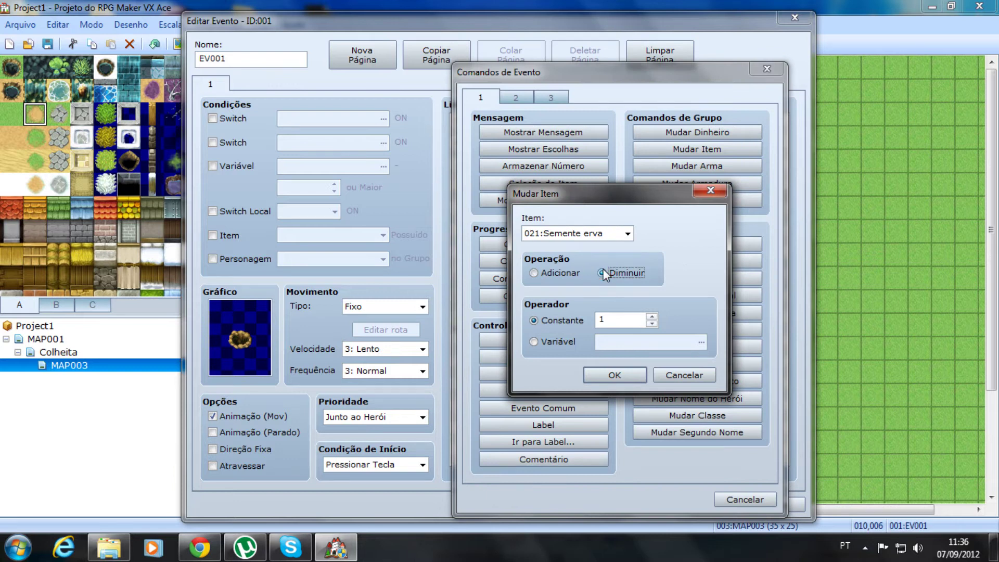
{"action": "left_click", "coordinate": [613, 374]}
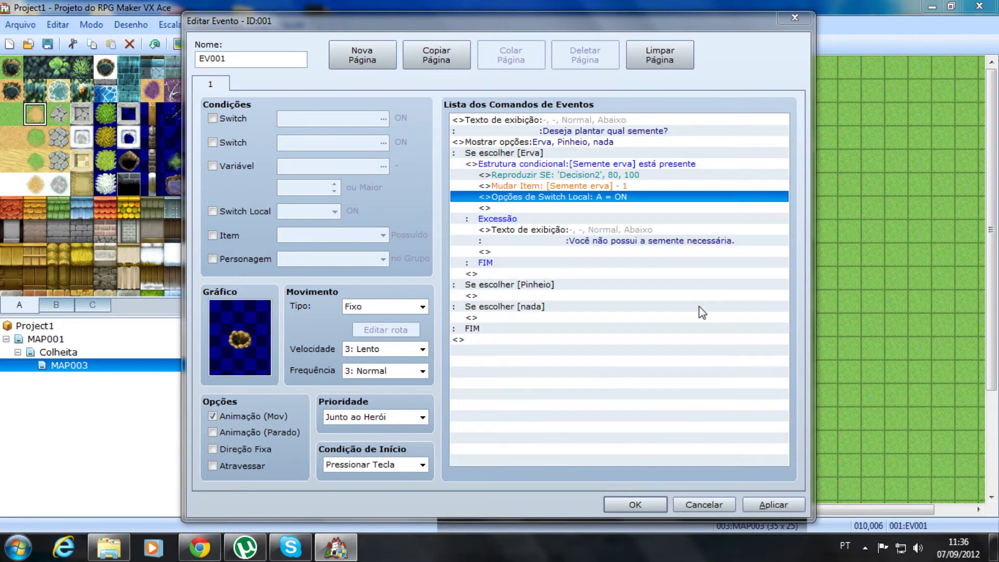
{"action": "left_click", "coordinate": [779, 505]}
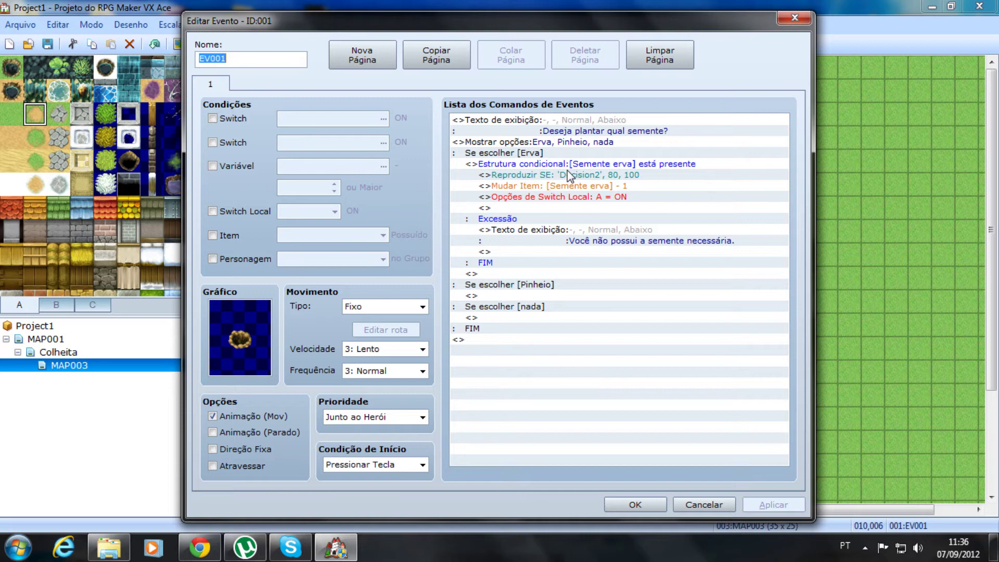
Add the Decision2 sound effect to the event's Pinheio choice branch
{"action": "double_click", "coordinate": [501, 295]}
{"action": "left_click", "coordinate": [500, 291]}
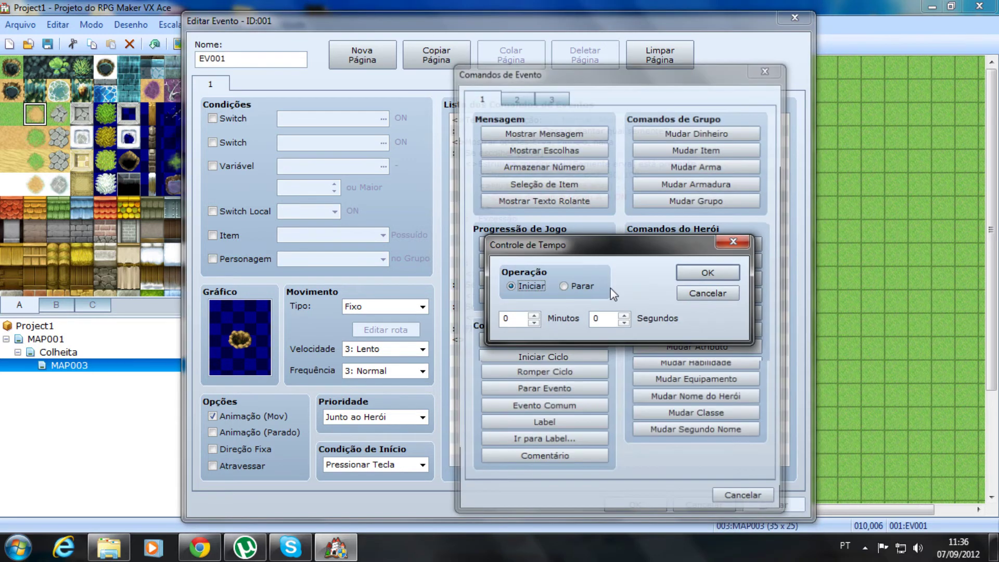
{"action": "left_click", "coordinate": [748, 241]}
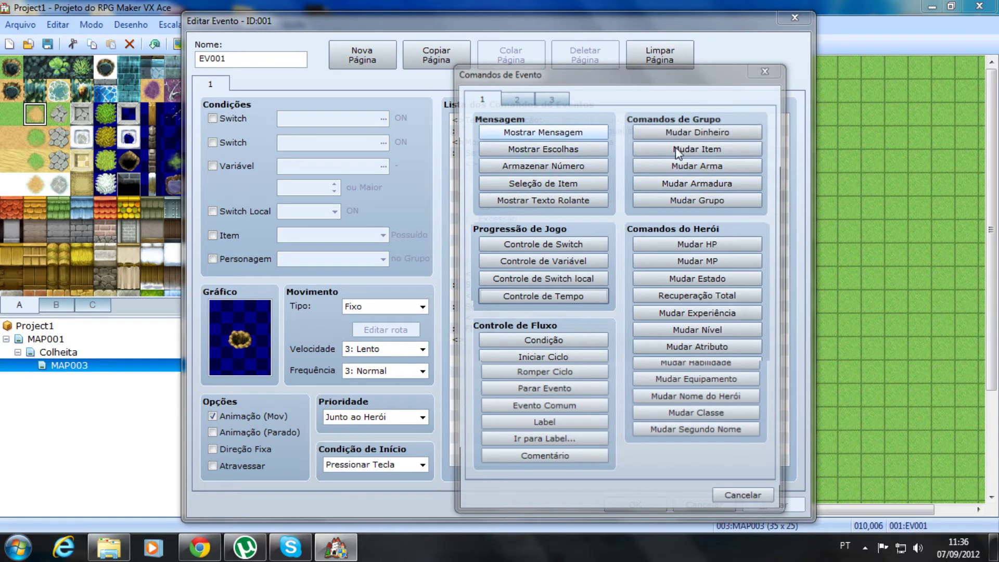
{"action": "left_click", "coordinate": [517, 99]}
{"action": "left_click", "coordinate": [723, 423]}
{"action": "left_click_drag", "start_coordinate": [640, 180], "coordinate": [644, 238]}
{"action": "left_click", "coordinate": [577, 306]}
{"action": "scroll", "coordinate": [578, 304], "scroll_direction": "down", "scroll_amount": 2}
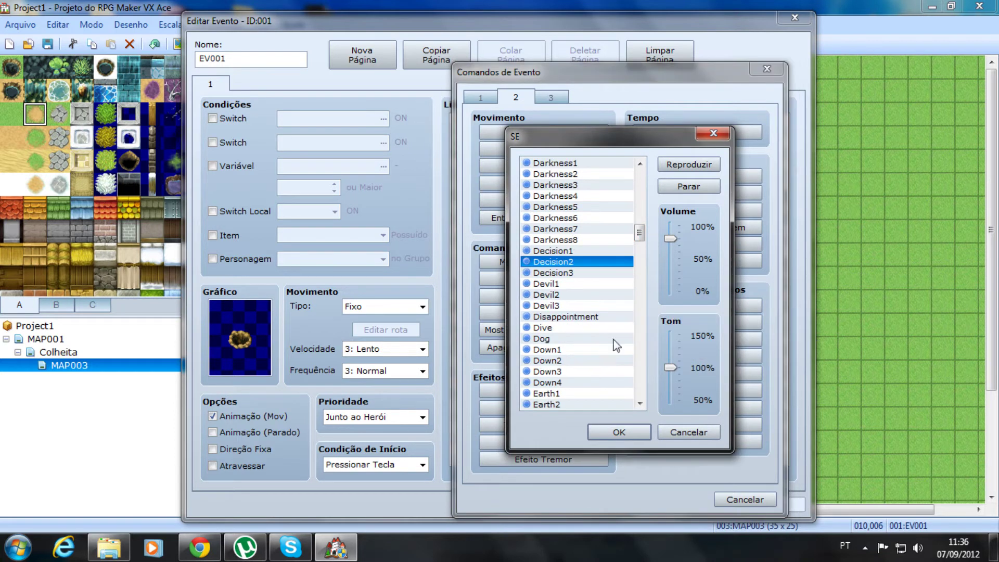
{"action": "left_click", "coordinate": [619, 432]}
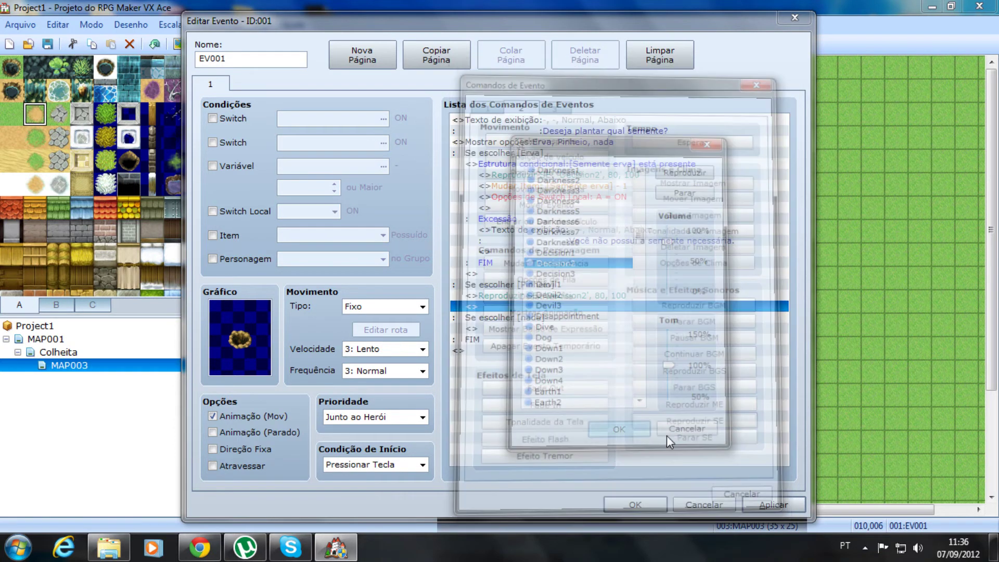
Add a Mudar Item command after the Decision2 sound in the Pinheio branch that decreases Sementepinheiro by 1
{"action": "double_click", "coordinate": [535, 308]}
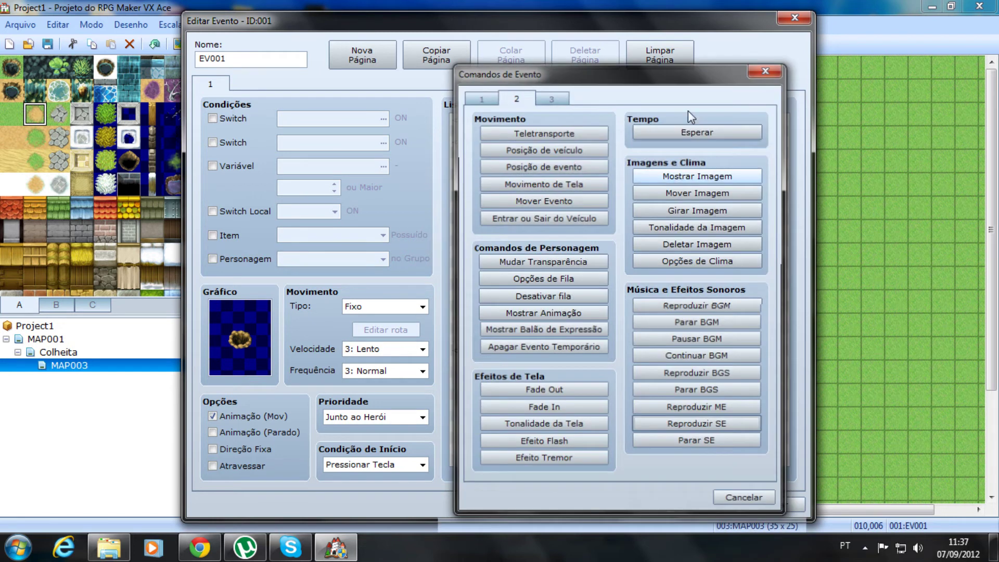
{"action": "left_click", "coordinate": [487, 99]}
{"action": "left_click", "coordinate": [702, 148]}
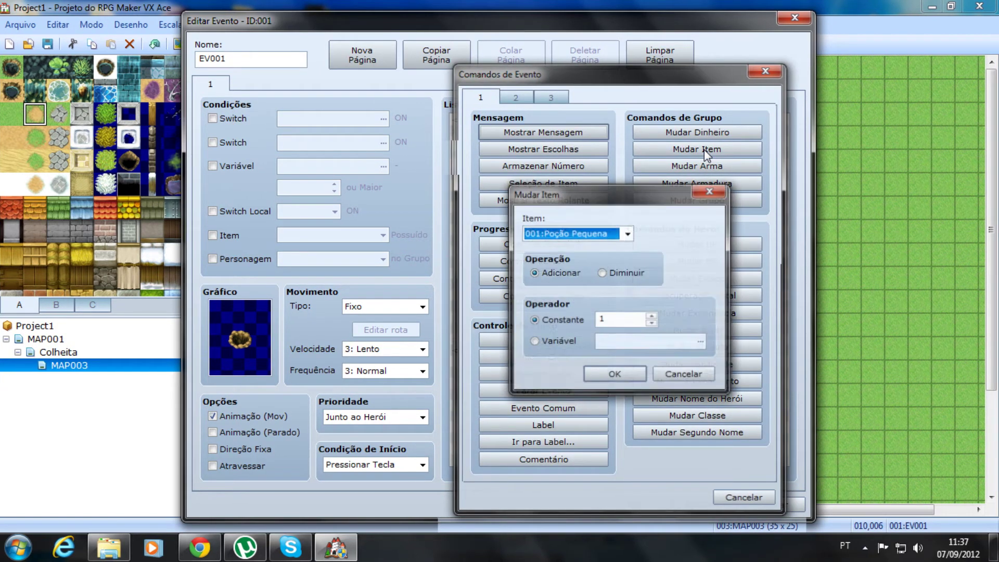
{"action": "left_click", "coordinate": [622, 233]}
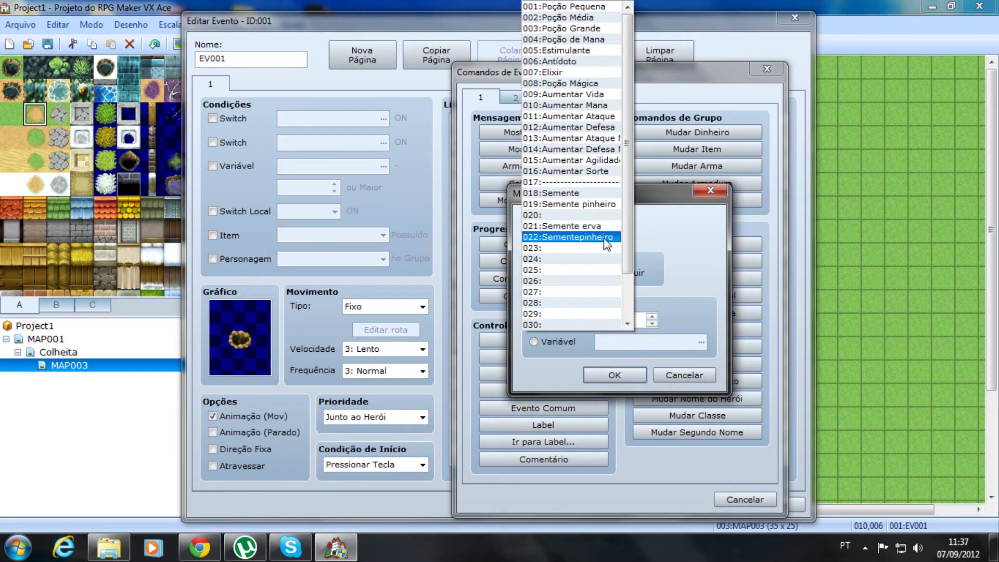
{"action": "left_click", "coordinate": [606, 239]}
{"action": "left_click", "coordinate": [603, 272]}
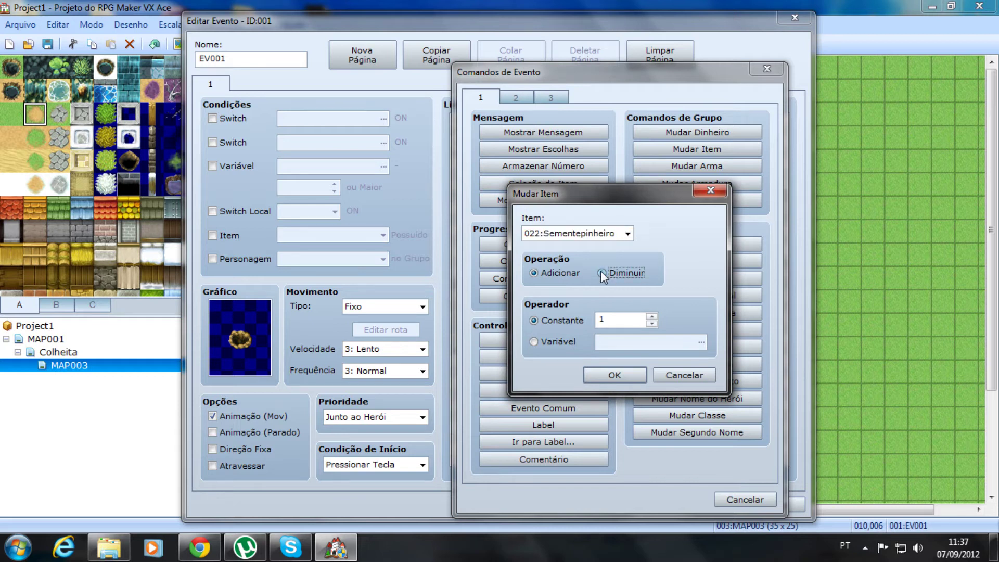
{"action": "left_click", "coordinate": [617, 376]}
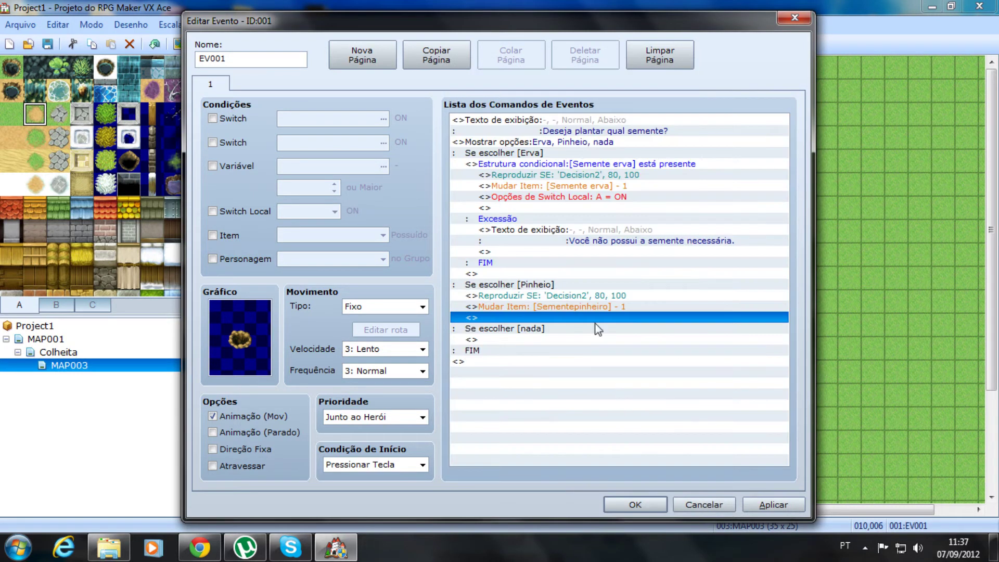
Add a command setting local switch C to ON after the item change in the Pinheio branch
{"action": "double_click", "coordinate": [602, 317]}
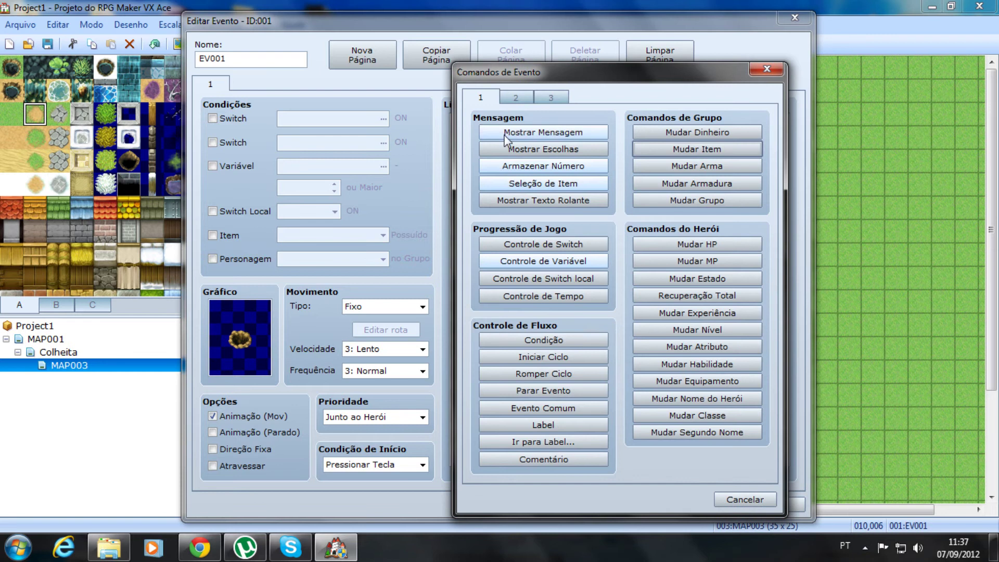
{"action": "left_click", "coordinate": [532, 278]}
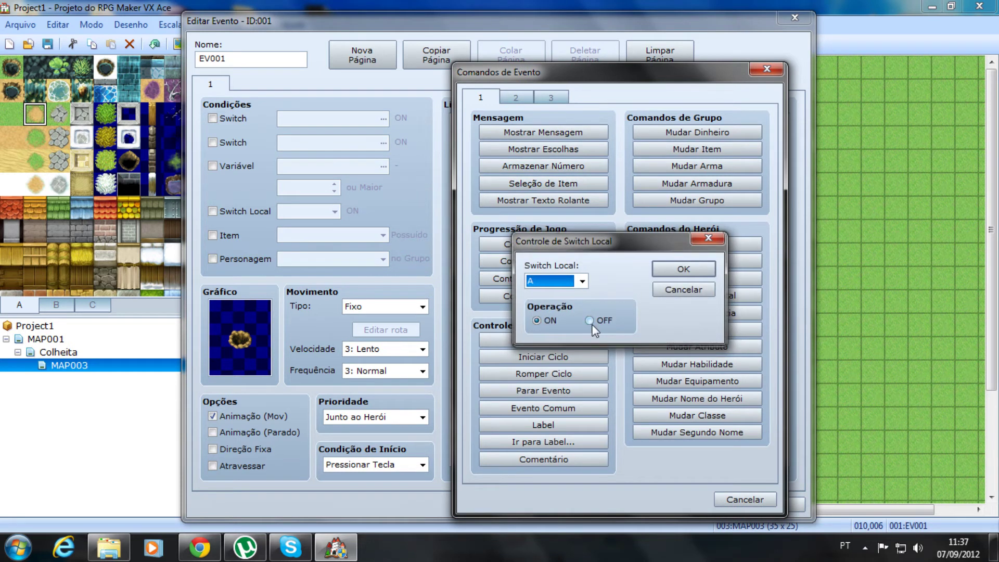
{"action": "left_click", "coordinate": [565, 284]}
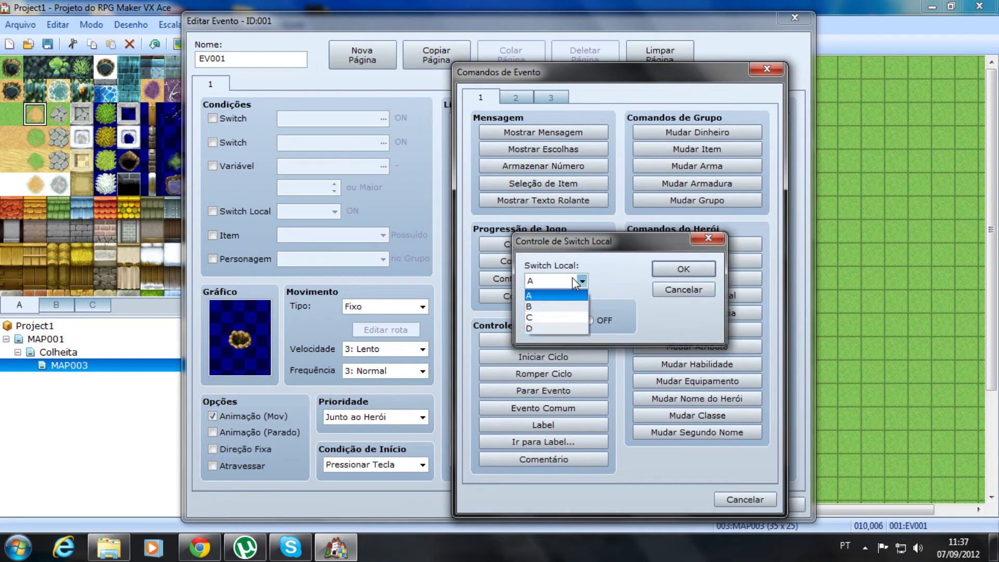
{"action": "left_click", "coordinate": [537, 319]}
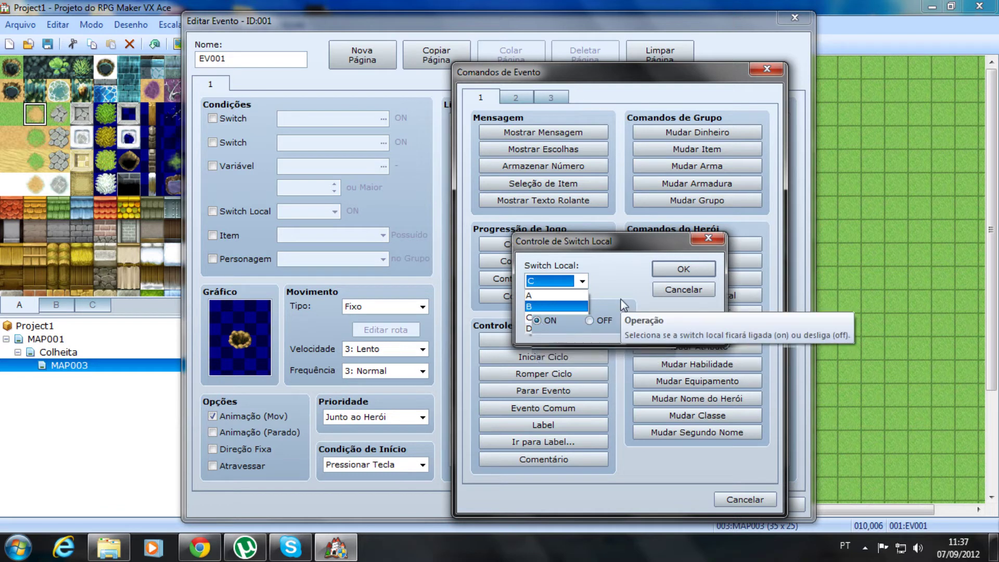
{"action": "left_click", "coordinate": [677, 270]}
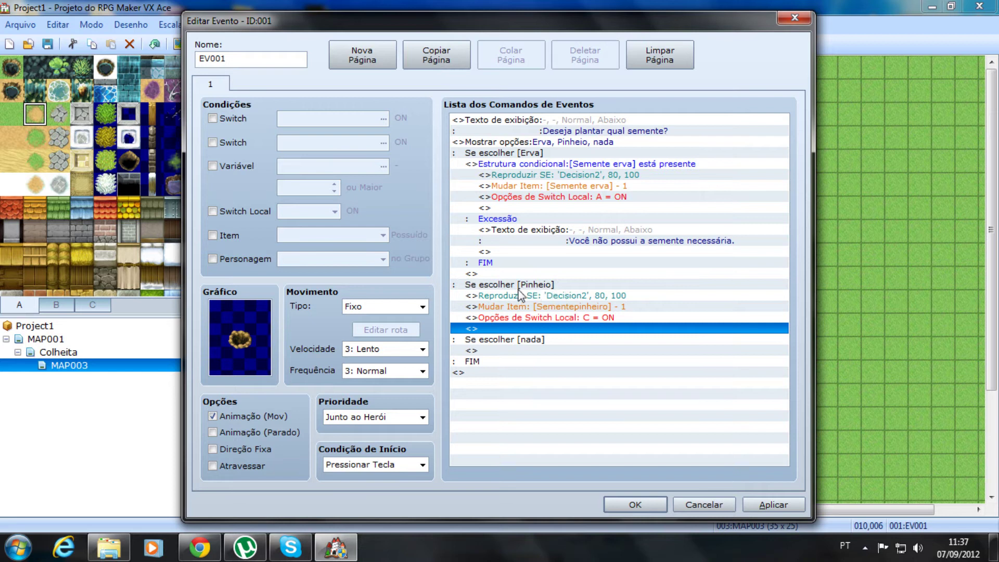
Insert a condition with an exception branch before the Pinheio branch's Decision2 sound, checking that the item Sementepinheiro is possessed
{"action": "left_click", "coordinate": [568, 298]}
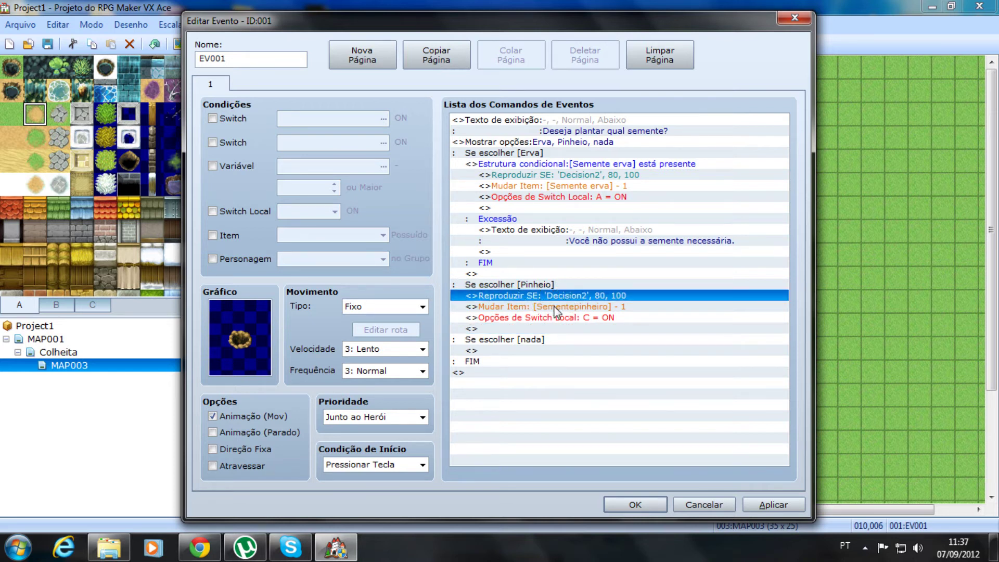
{"action": "left_click", "coordinate": [584, 316], "text": "ctrl"}
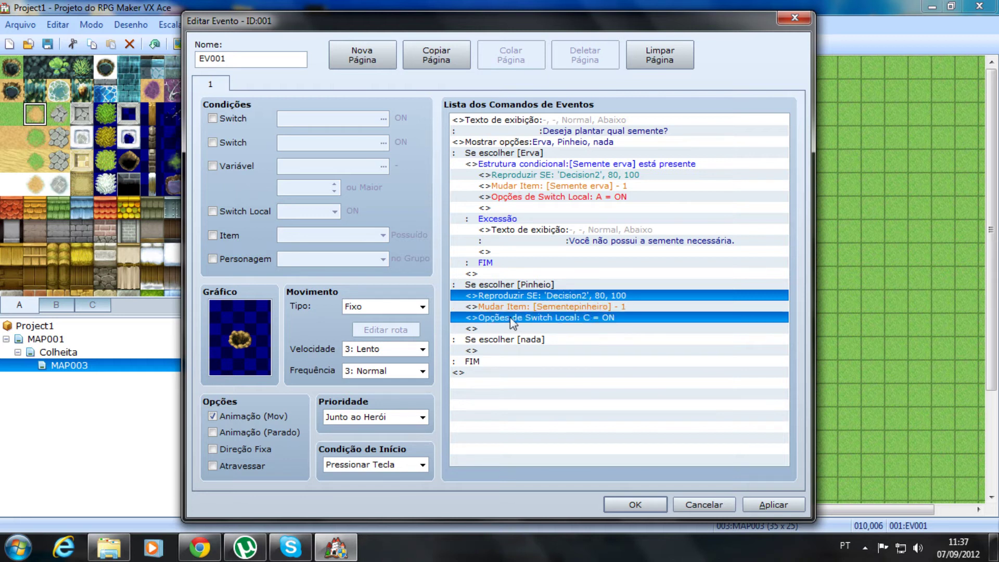
{"action": "left_click", "coordinate": [548, 319], "text": "ctrl"}
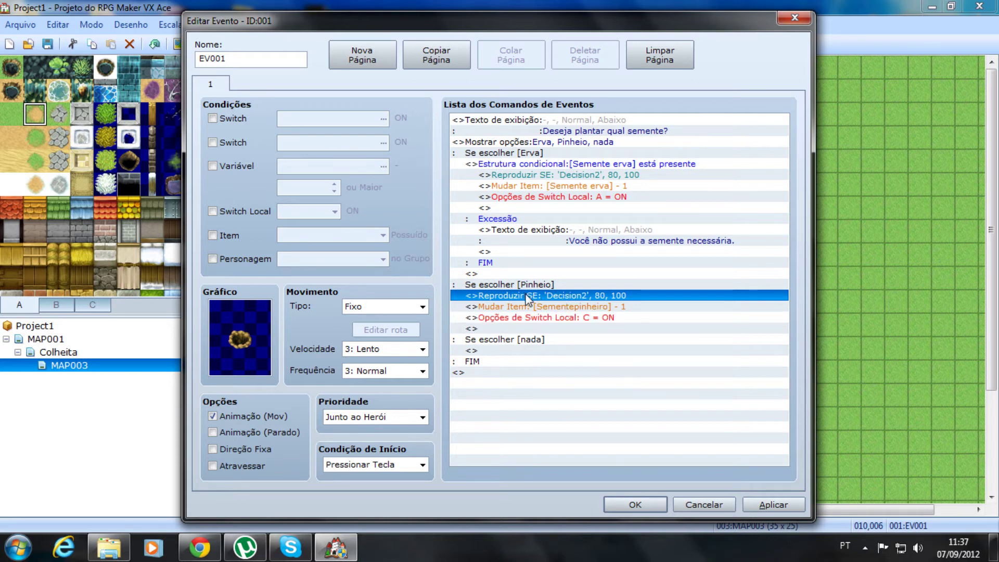
{"action": "key", "text": "Insert"}
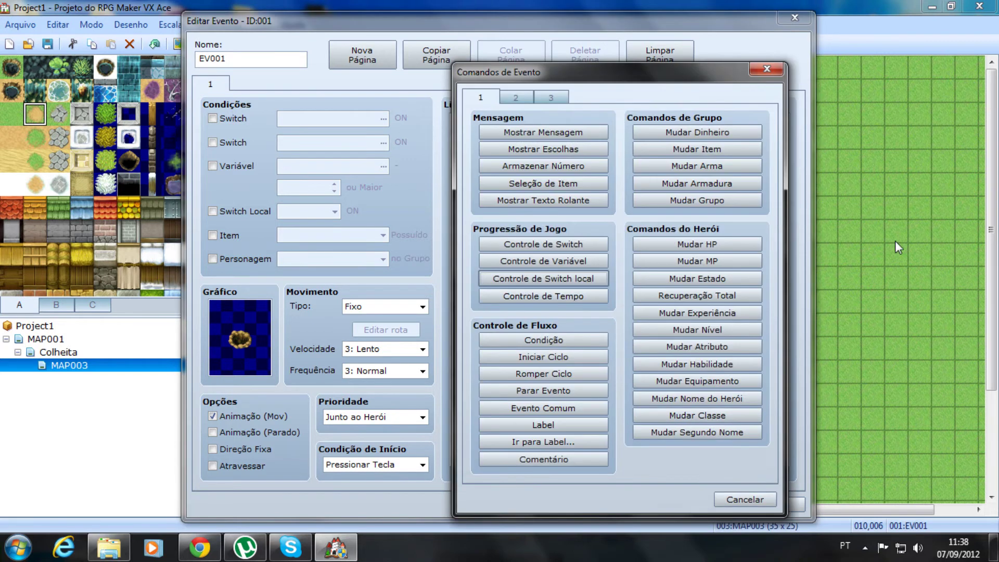
{"action": "left_click", "coordinate": [564, 340]}
{"action": "left_click", "coordinate": [590, 182]}
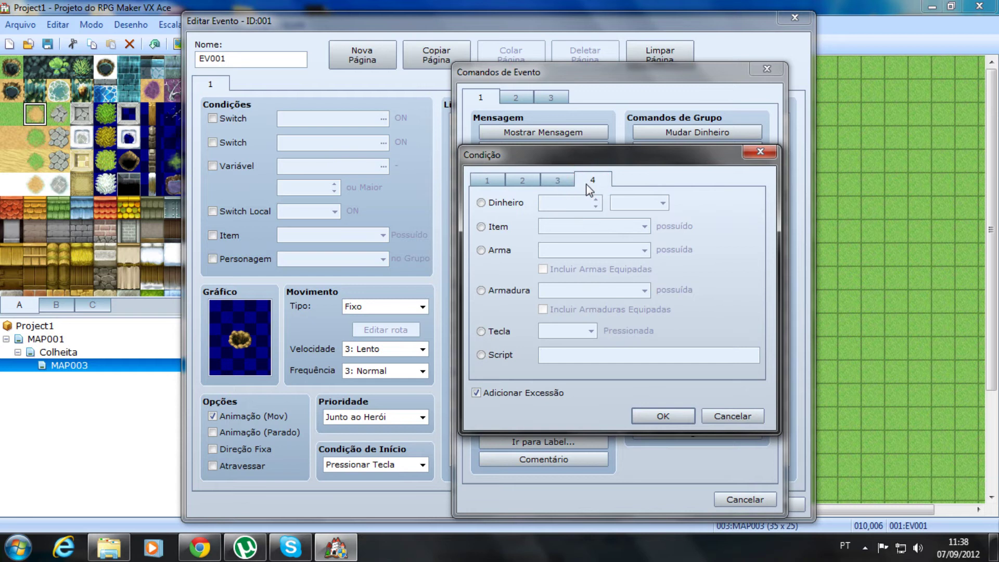
{"action": "left_click", "coordinate": [489, 227]}
{"action": "left_click", "coordinate": [601, 229]}
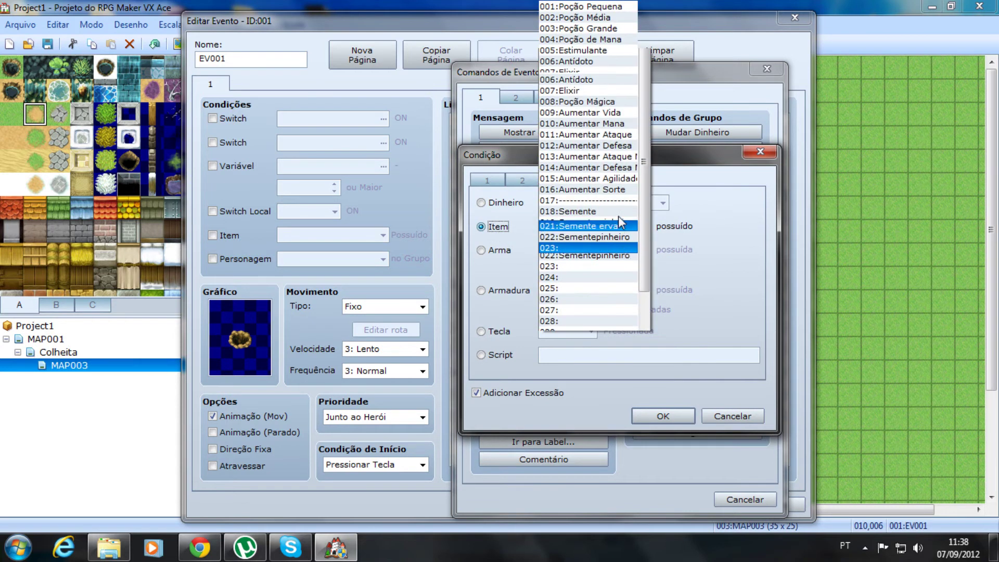
{"action": "left_click", "coordinate": [610, 239]}
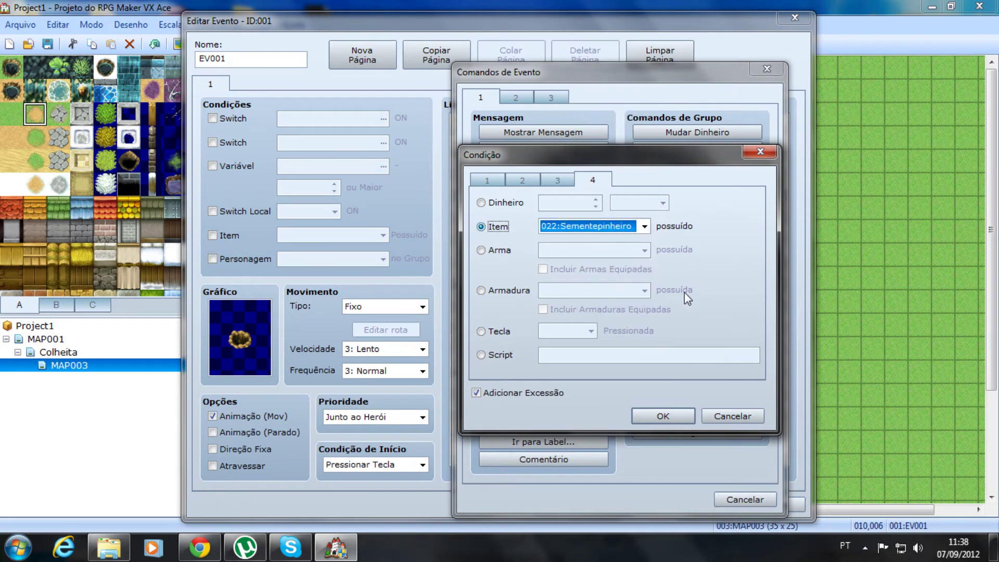
{"action": "left_click", "coordinate": [652, 414]}
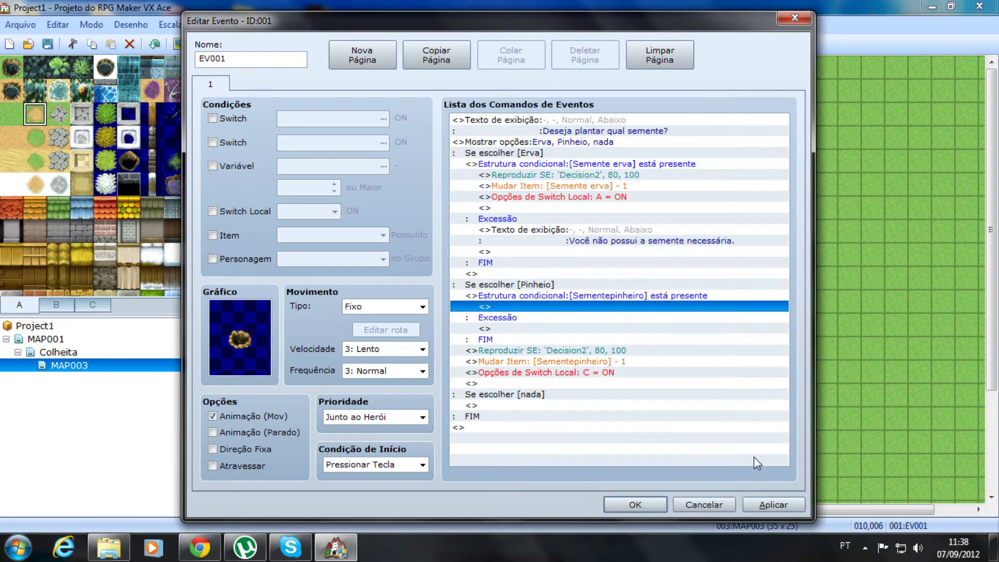
Move the Pinheio branch's Decision2 sound command inside the Sementepinheiro condition
{"action": "right_click", "coordinate": [570, 354]}
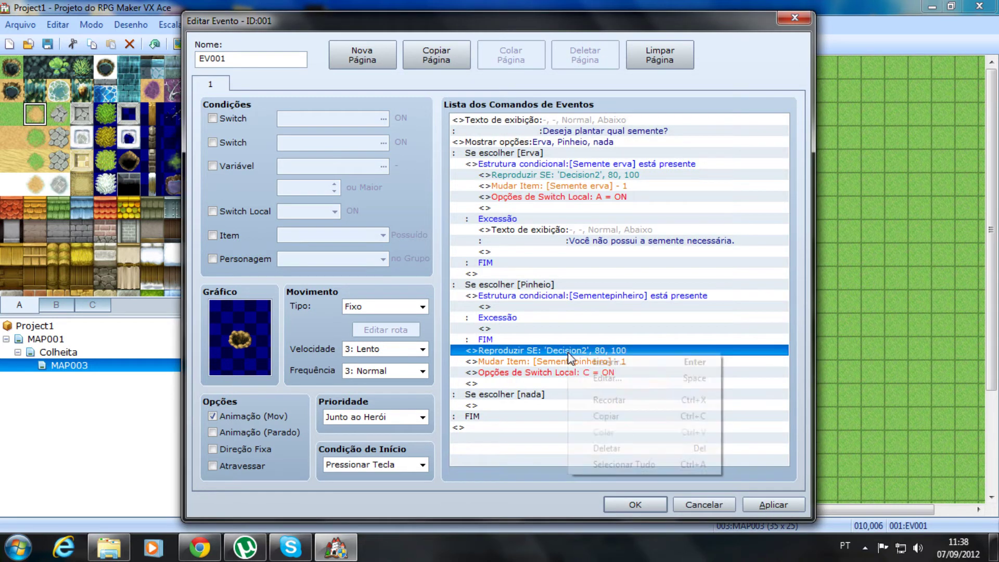
{"action": "left_click", "coordinate": [542, 356]}
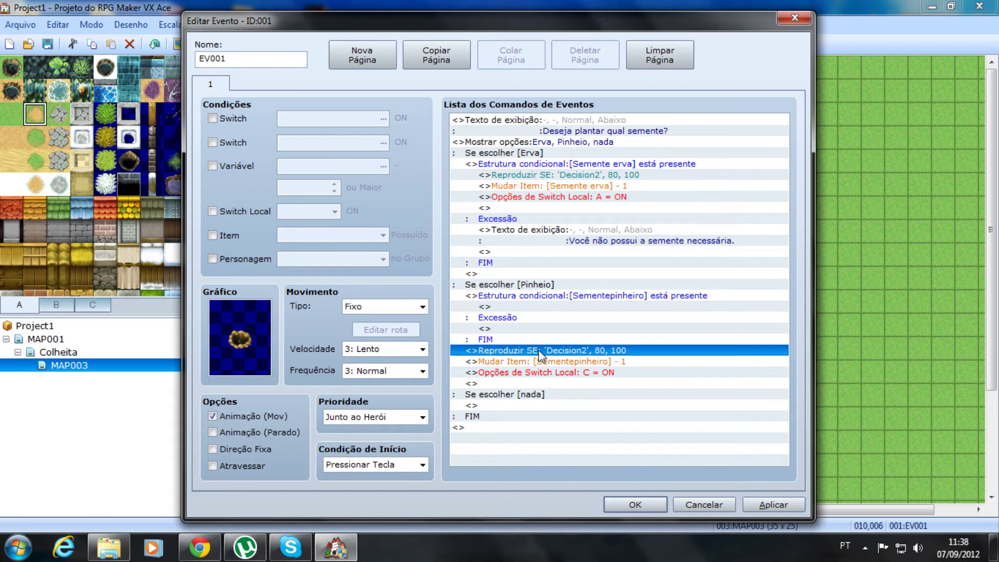
{"action": "key", "text": "Delete"}
{"action": "key", "text": "Up"}
{"action": "key", "text": "Up"}
{"action": "key", "text": "Up"}
{"action": "key", "text": "Up"}
{"action": "key", "text": "Down"}
{"action": "key", "text": "Down"}
{"action": "key", "text": "Up"}
{"action": "key", "text": "Up"}
{"action": "key", "text": "ctrl+v"}
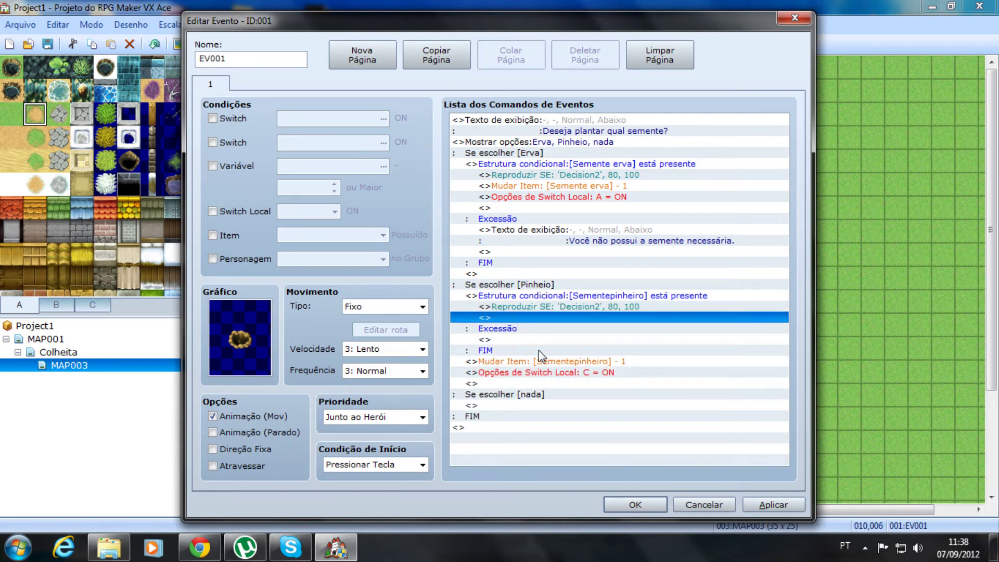
Move the Mudar Item command for Sementepinheiro inside the condition, below the Decision2 sound
{"action": "key", "text": "Down"}
{"action": "key", "text": "Down"}
{"action": "key", "text": "ctrl+x"}
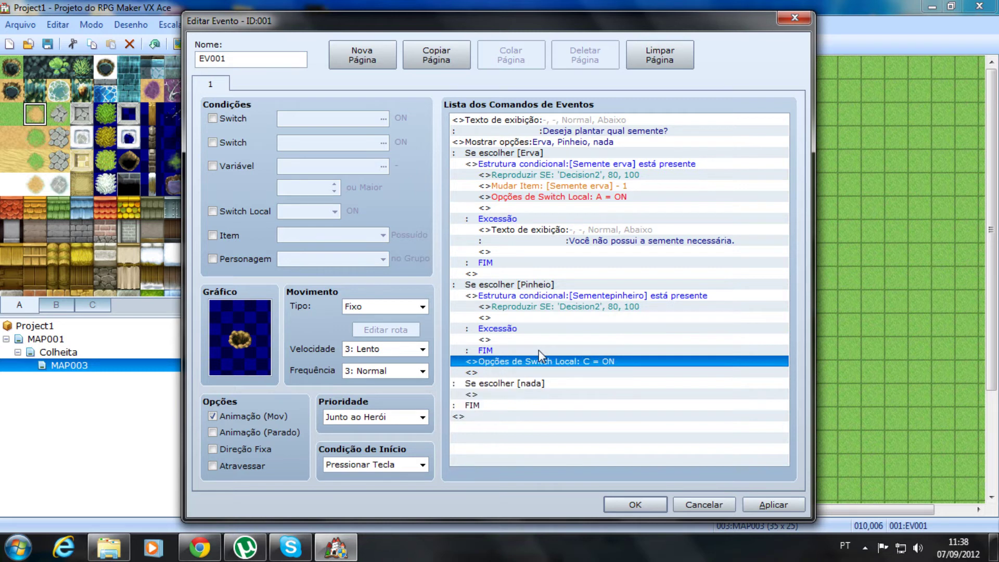
{"action": "key", "text": "Up"}
{"action": "key", "text": "Up"}
{"action": "key", "text": "Up"}
{"action": "key", "text": "Up"}
{"action": "key", "text": "ctrl+v"}
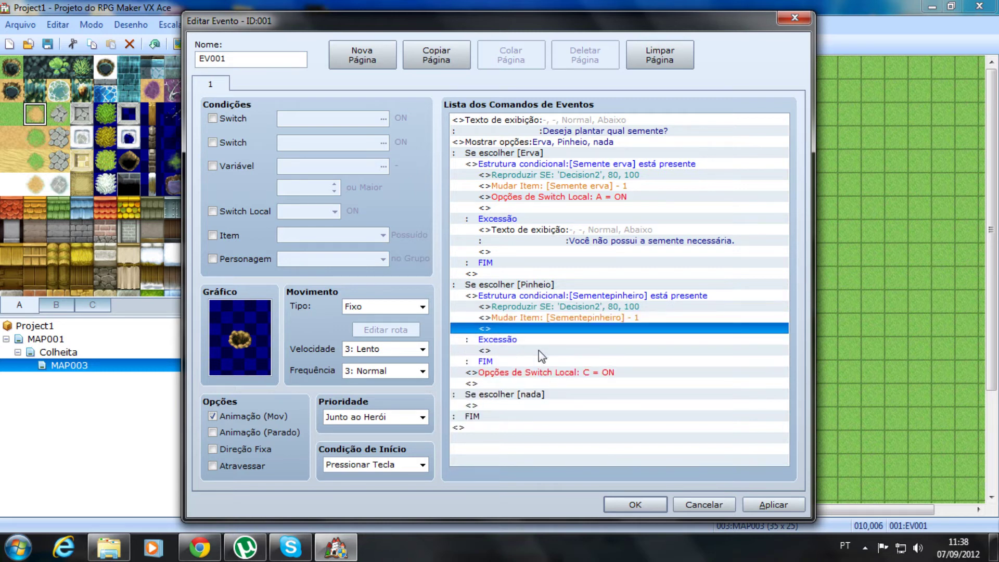
Move the local switch C = ON command inside the Sementepinheiro condition, below the item change
{"action": "key", "text": "Down"}
{"action": "key", "text": "Down"}
{"action": "key", "text": "Down"}
{"action": "key", "text": "Down"}
{"action": "key", "text": "Down"}
{"action": "key", "text": "Up"}
{"action": "key", "text": "ctrl+x"}
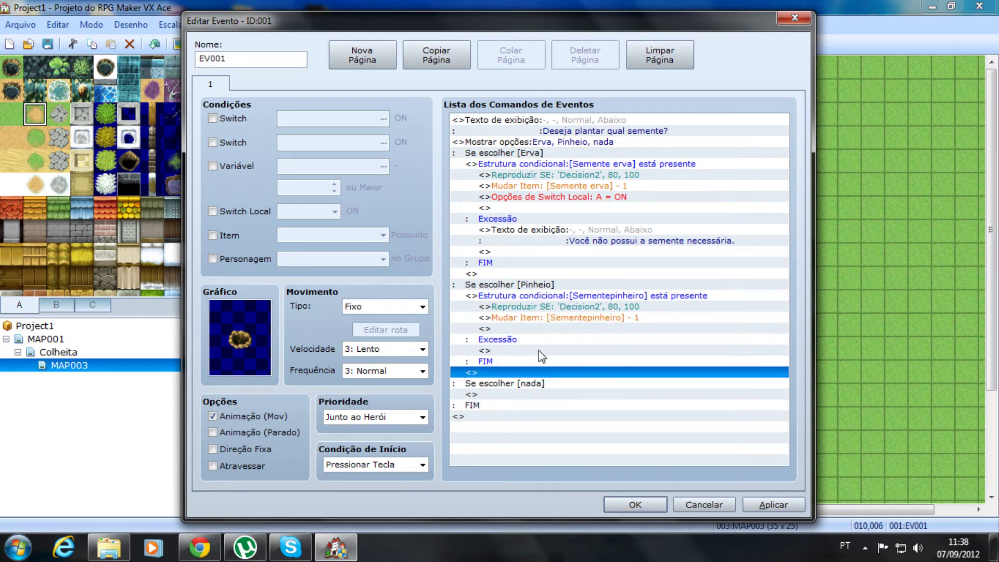
{"action": "key", "text": "Up"}
{"action": "key", "text": "Up"}
{"action": "key", "text": "Up"}
{"action": "key", "text": "Up"}
{"action": "key", "text": "ctrl+v"}
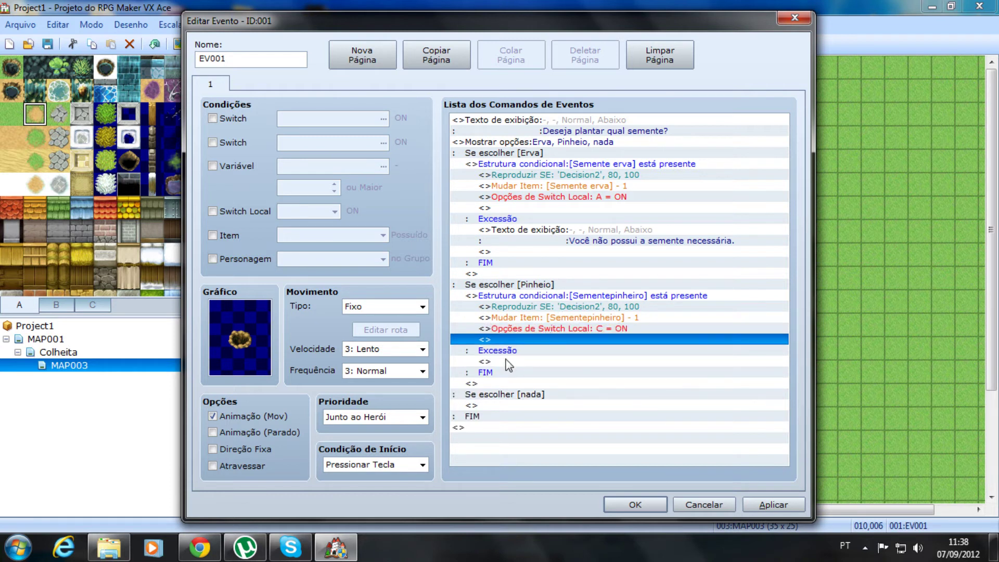
Copy the Erva branch's missing-seed message into the Excessão branch of the Sementepinheiro condition and apply the event changes
{"action": "left_click", "coordinate": [536, 231]}
{"action": "left_click", "coordinate": [584, 243]}
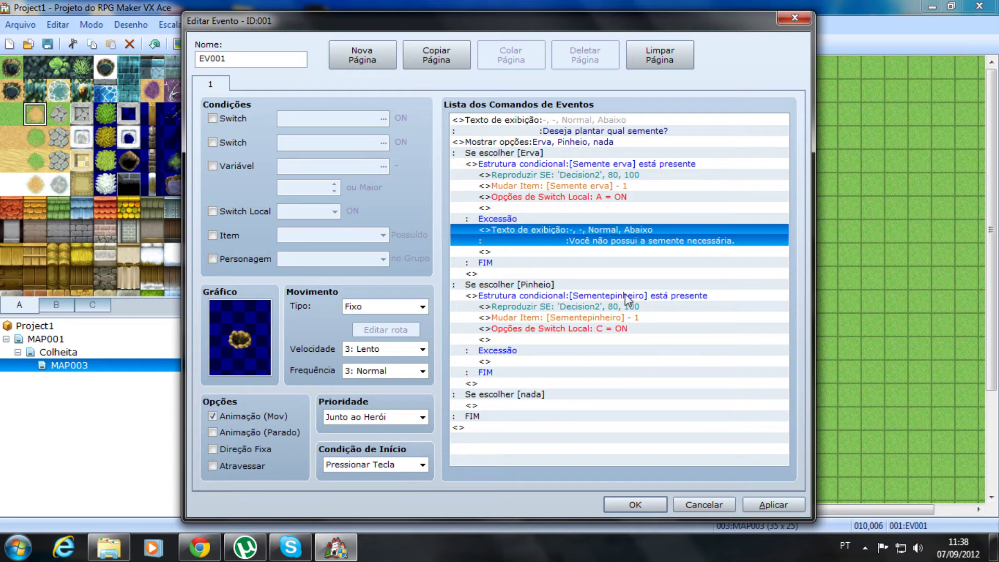
{"action": "left_click", "coordinate": [504, 362]}
{"action": "key", "text": "ctrl+v"}
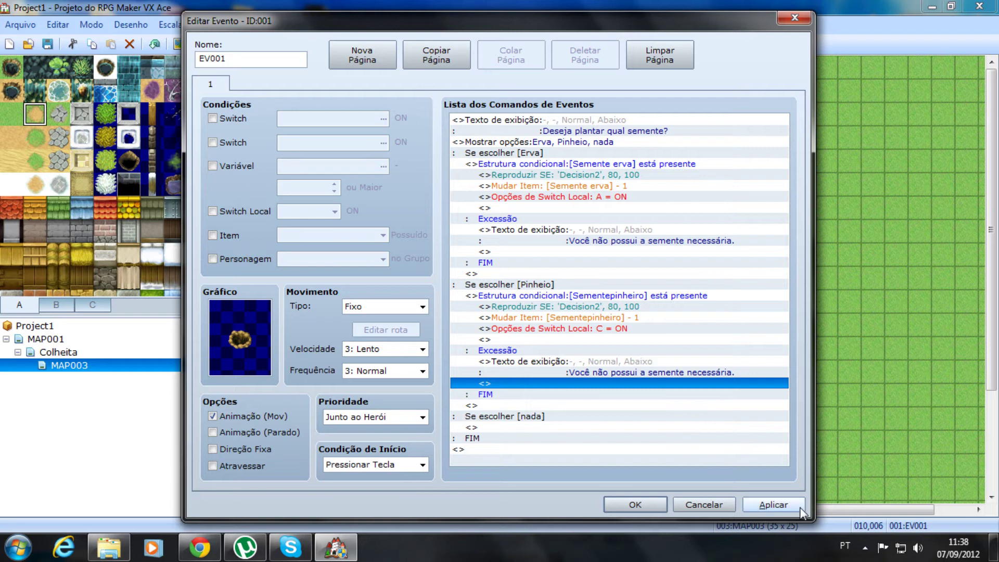
{"action": "left_click", "coordinate": [774, 505]}
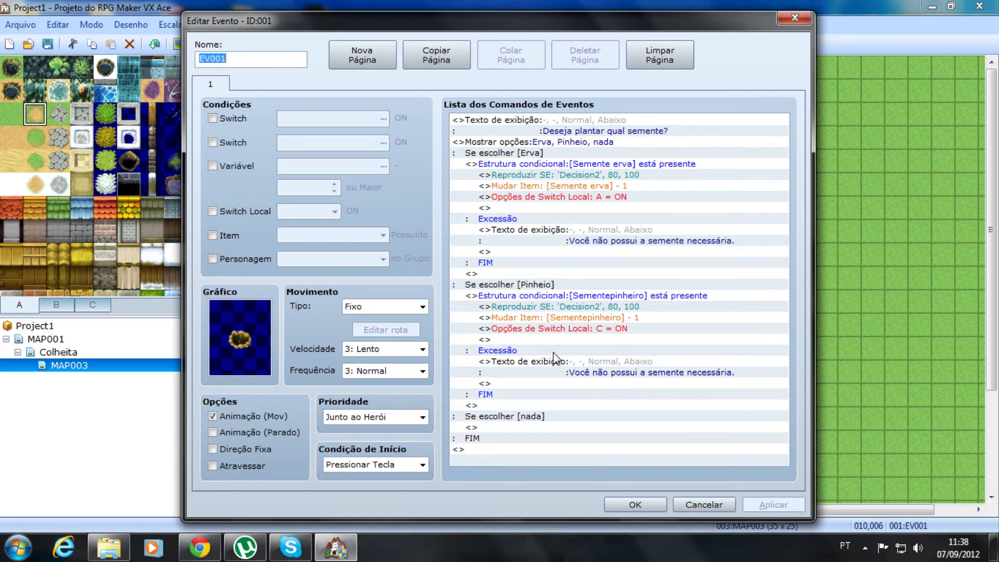
Add a second event page with the scattered seeds graphic from Tileset-B and its priority set to Junto ao Herói
{"action": "left_click", "coordinate": [358, 57]}
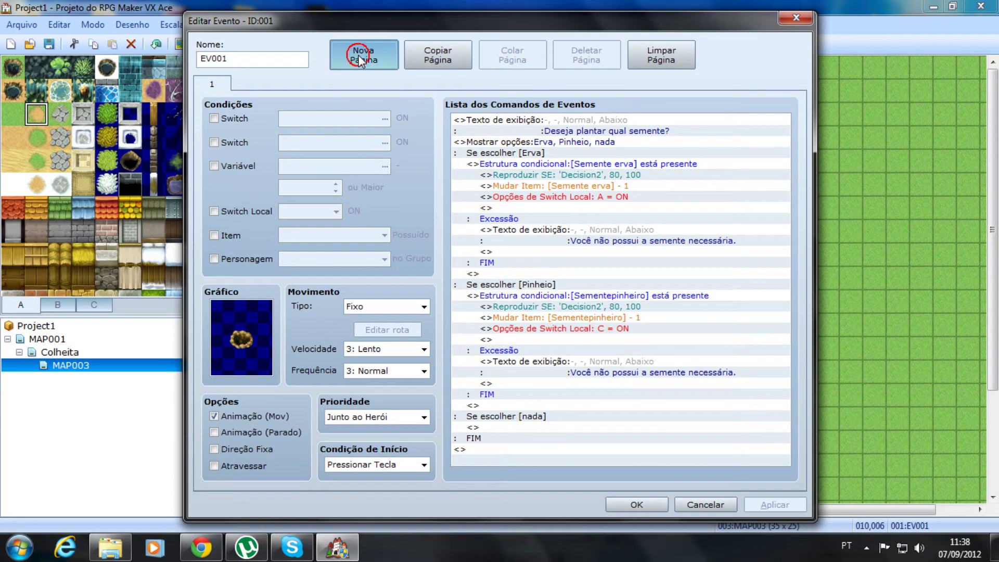
{"action": "double_click", "coordinate": [248, 318]}
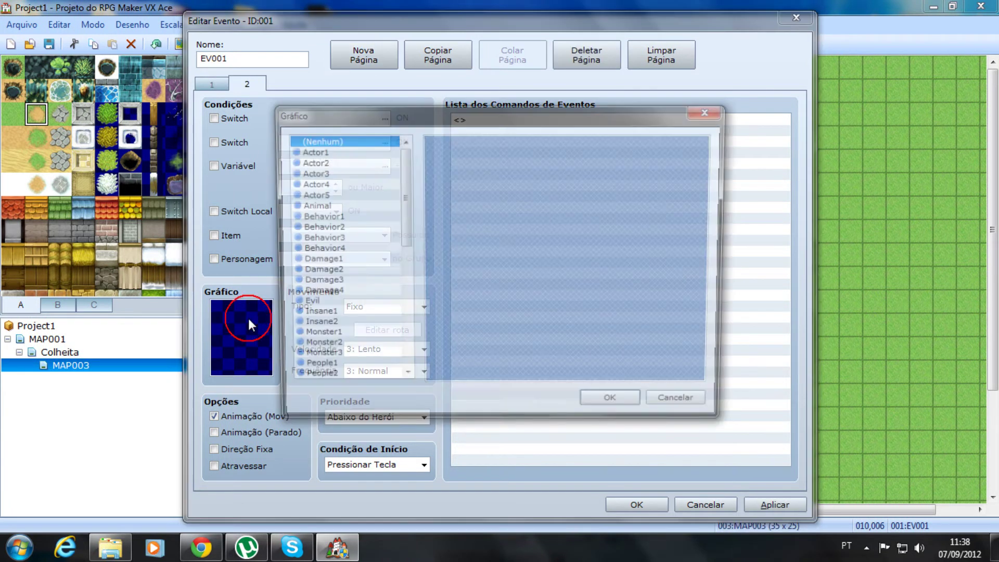
{"action": "left_click_drag", "start_coordinate": [398, 226], "coordinate": [390, 394]}
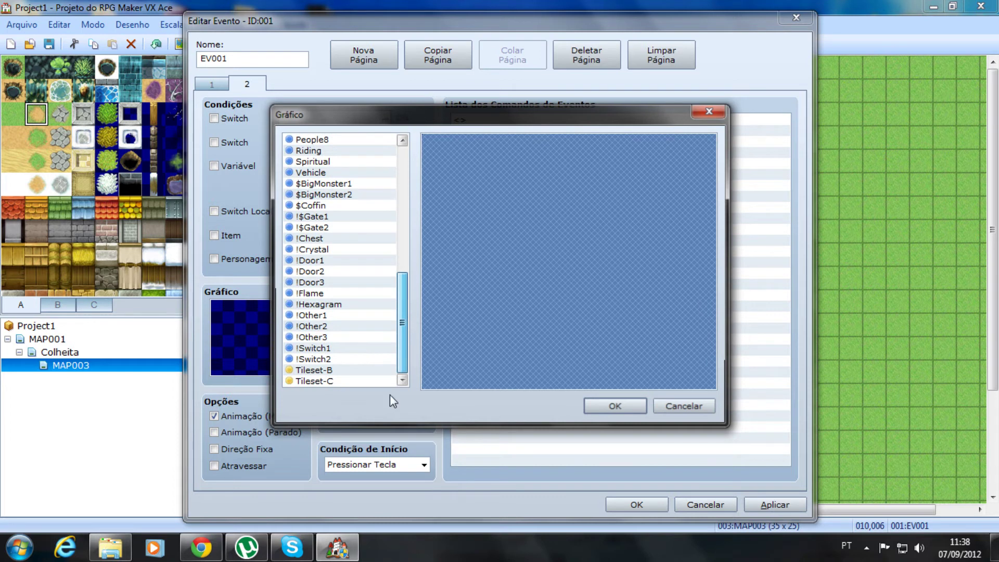
{"action": "left_click", "coordinate": [327, 370]}
{"action": "left_click_drag", "start_coordinate": [709, 205], "coordinate": [710, 249]}
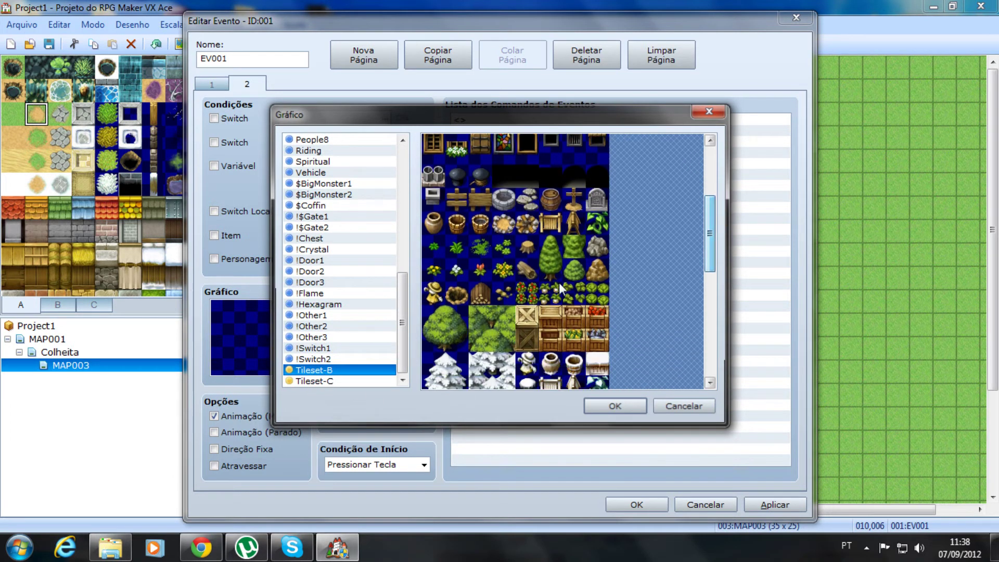
{"action": "left_click", "coordinate": [504, 296]}
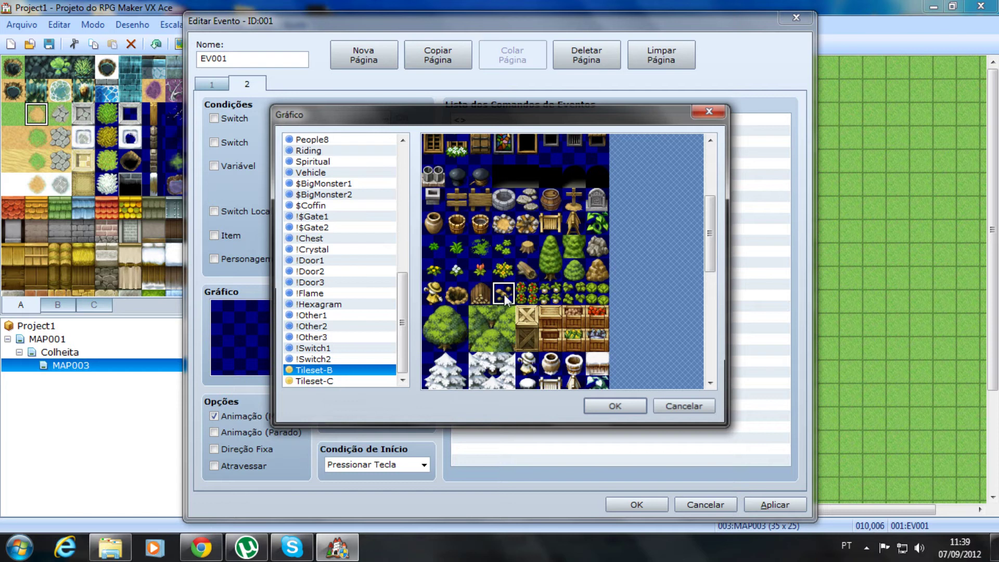
{"action": "double_click", "coordinate": [504, 295]}
{"action": "left_click", "coordinate": [387, 418]}
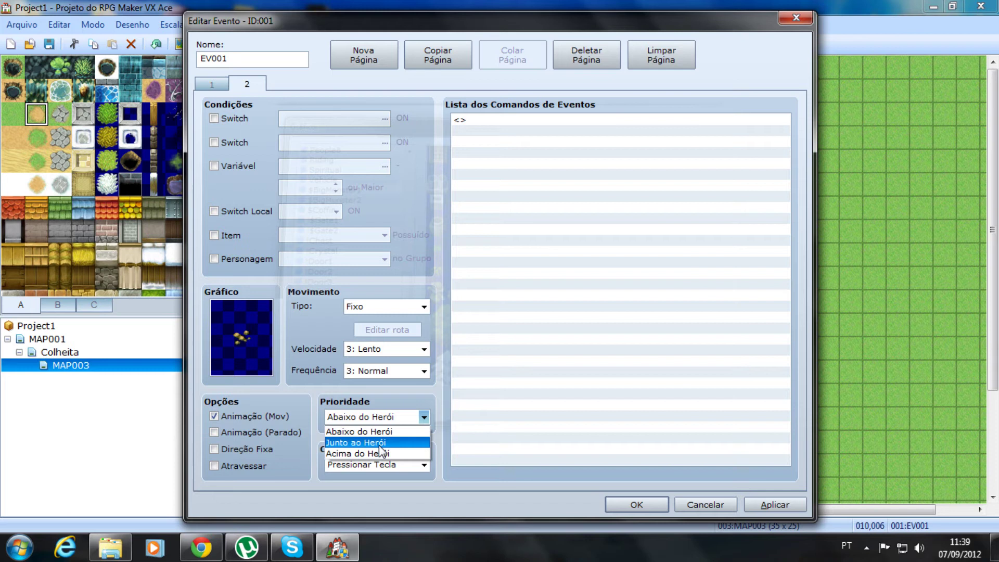
{"action": "left_click", "coordinate": [380, 443]}
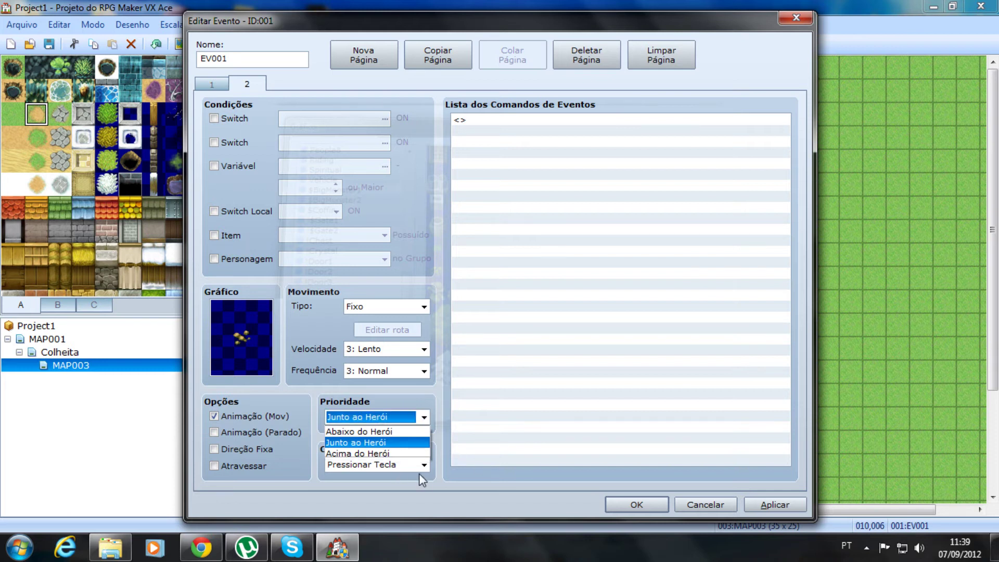
Set the second page's start condition to Processo Paralelo and require local switch A to be ON
{"action": "left_click", "coordinate": [422, 467]}
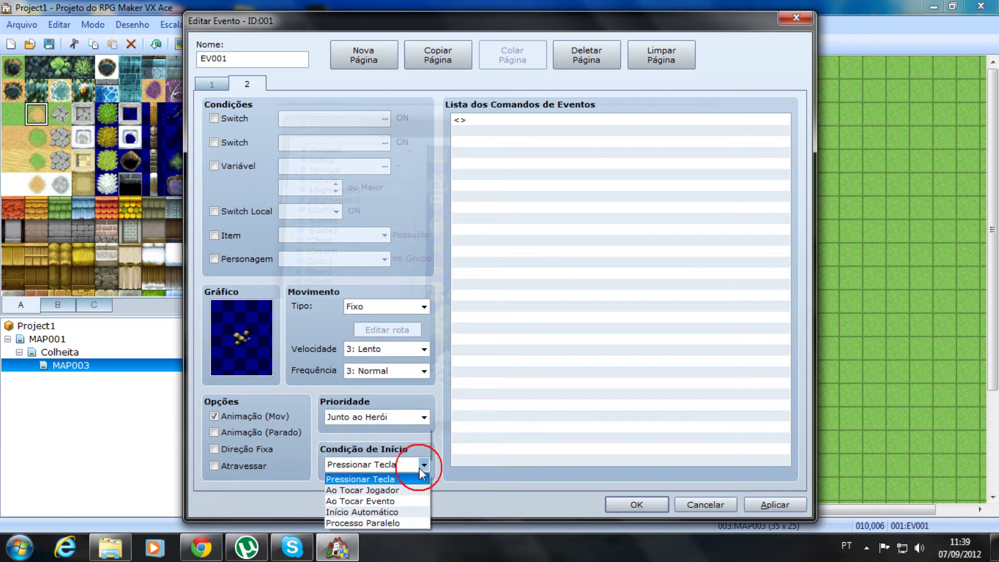
{"action": "left_click", "coordinate": [382, 522]}
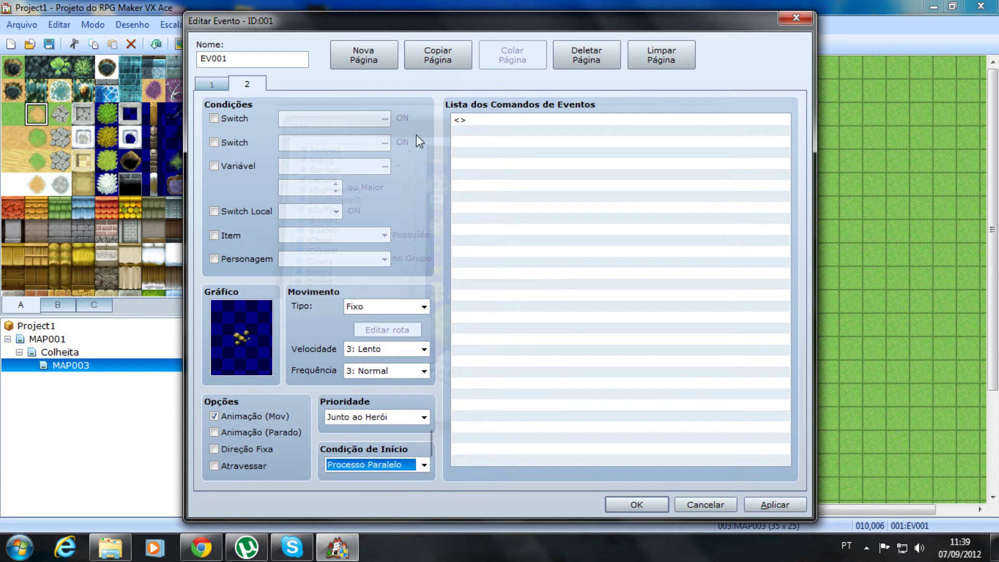
{"action": "left_click", "coordinate": [214, 211]}
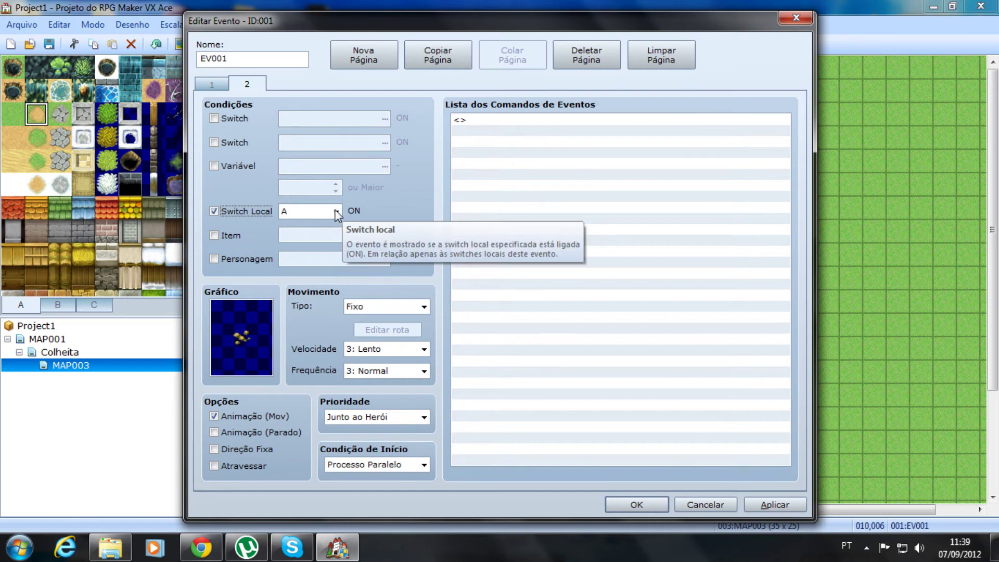
{"action": "left_click", "coordinate": [214, 88]}
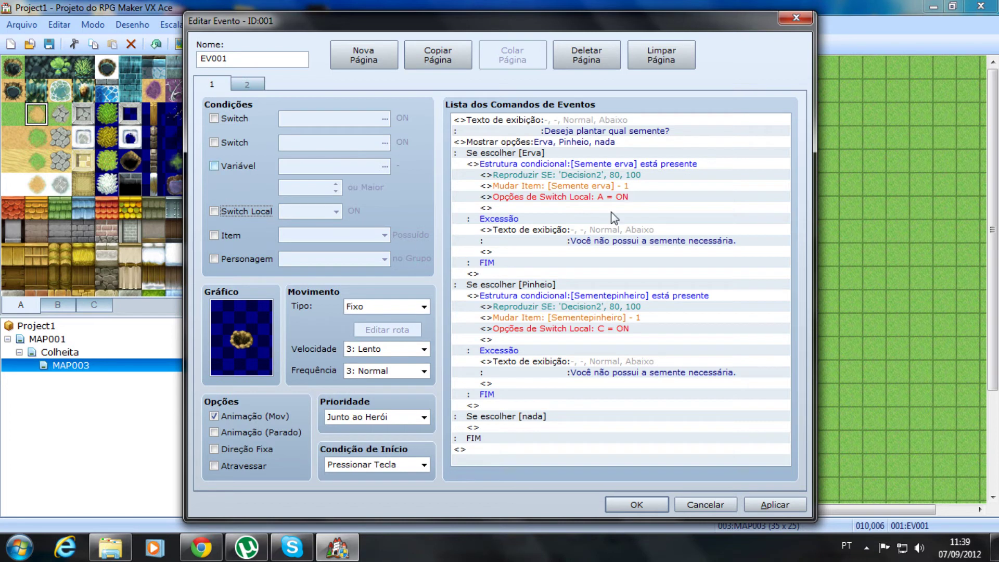
{"action": "left_click", "coordinate": [248, 84]}
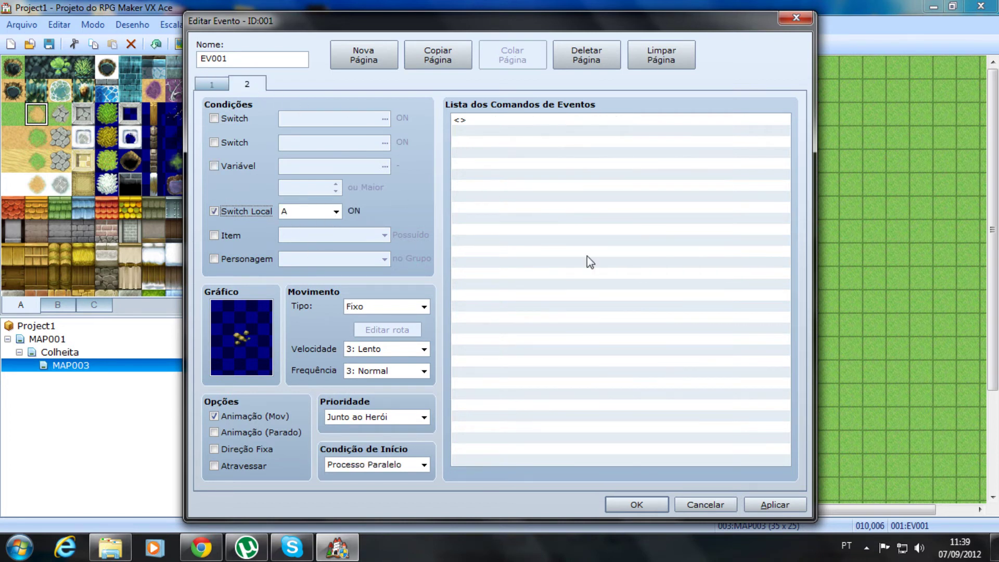
Add a Mover Evento command to the second page that makes Este Evento wait 400 frames
{"action": "left_click", "coordinate": [511, 121]}
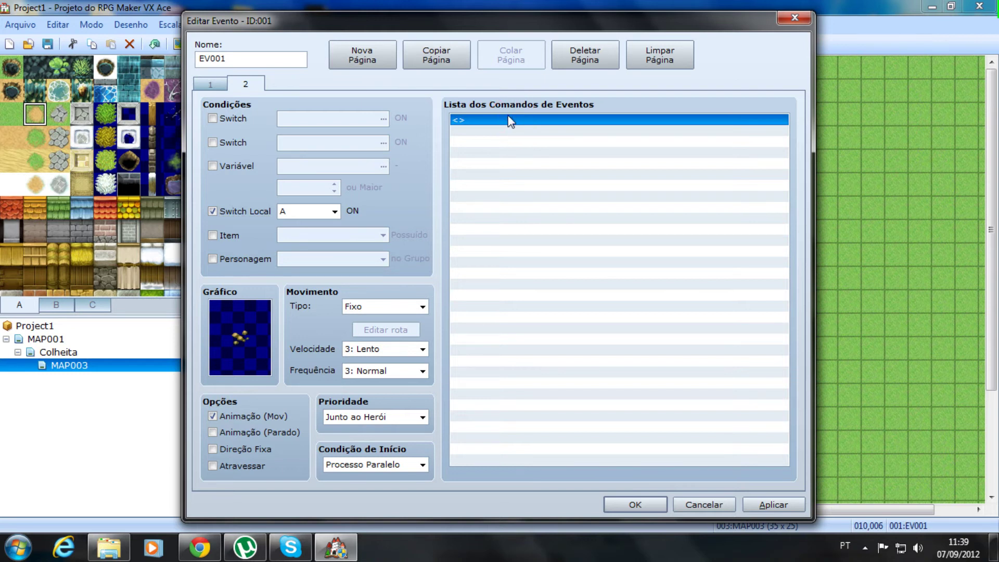
{"action": "double_click", "coordinate": [510, 122]}
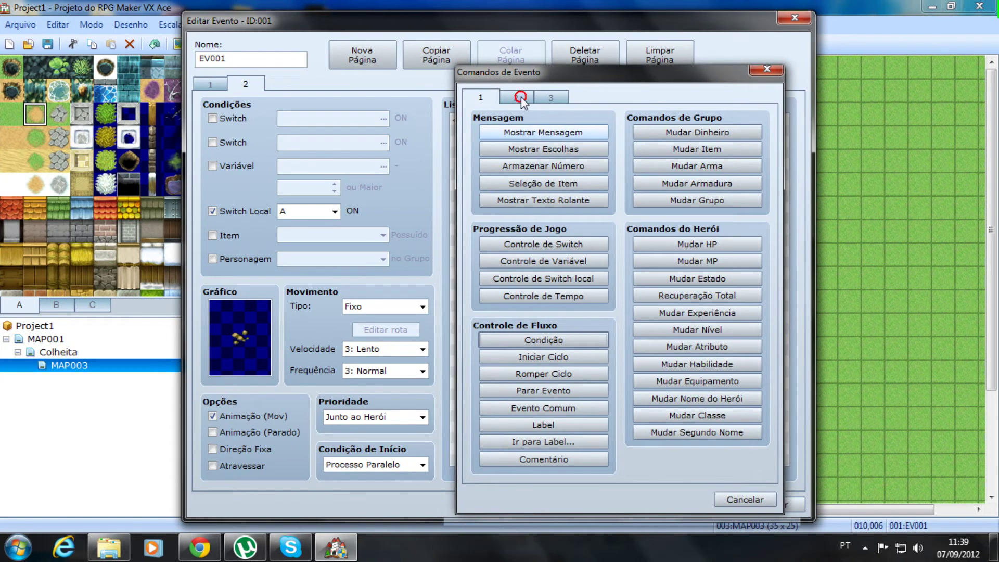
{"action": "left_click", "coordinate": [520, 97]}
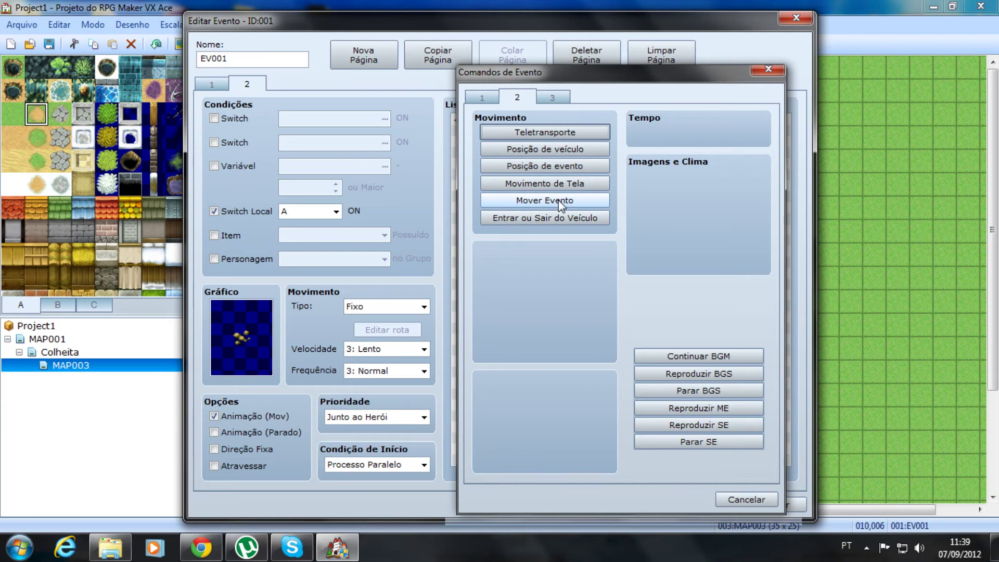
{"action": "left_click", "coordinate": [558, 201]}
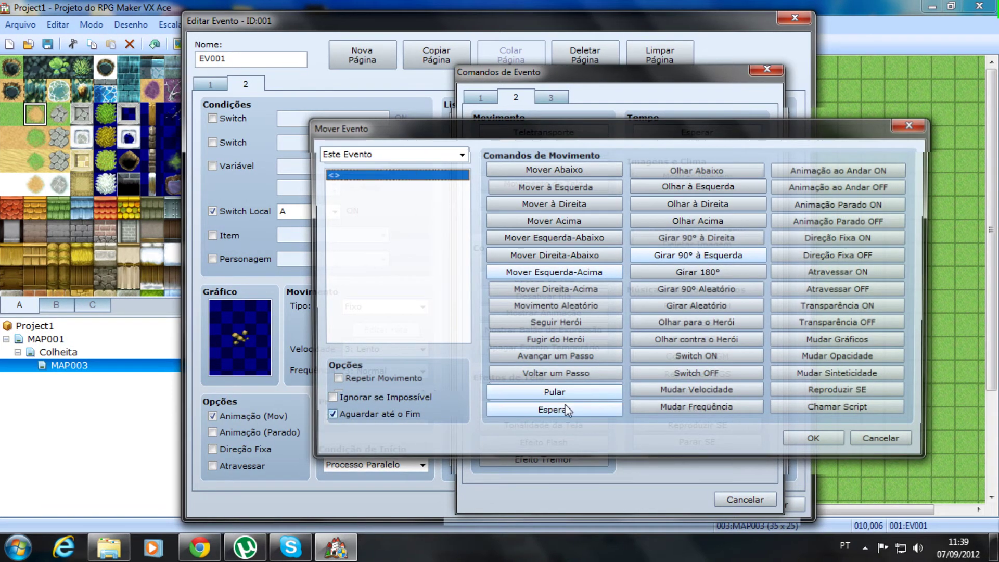
{"action": "left_click", "coordinate": [560, 407]}
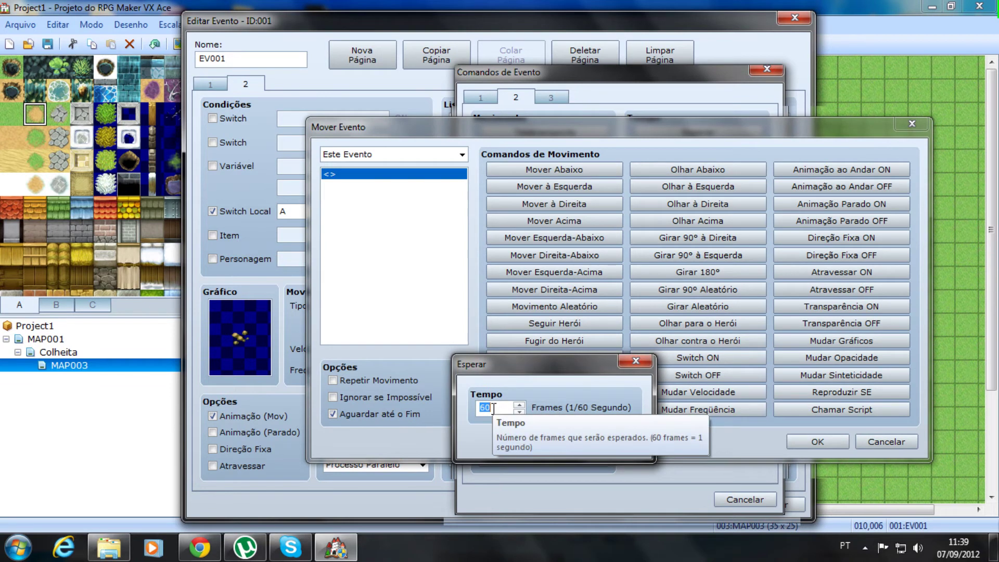
{"action": "type", "text": "400"}
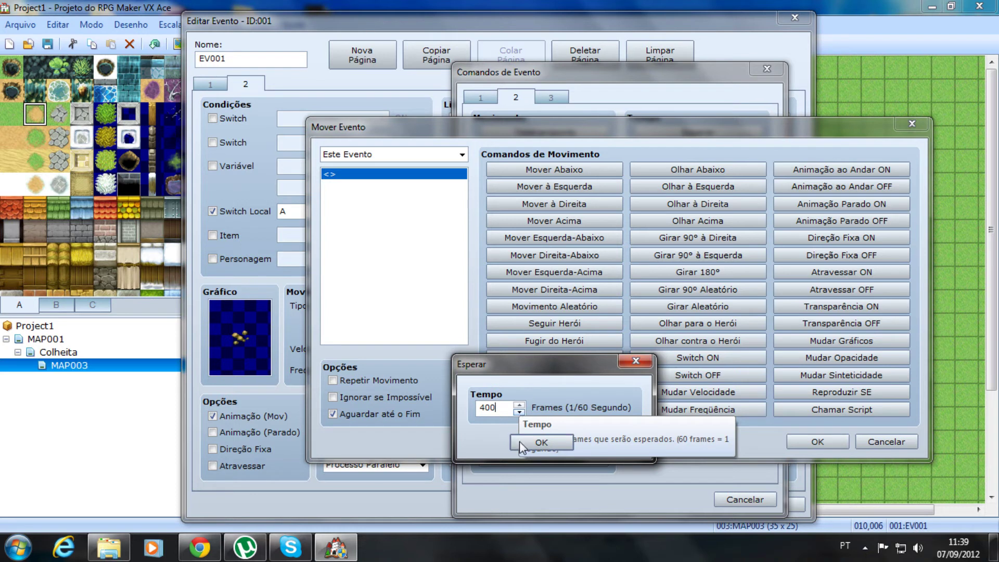
{"action": "left_click", "coordinate": [517, 442]}
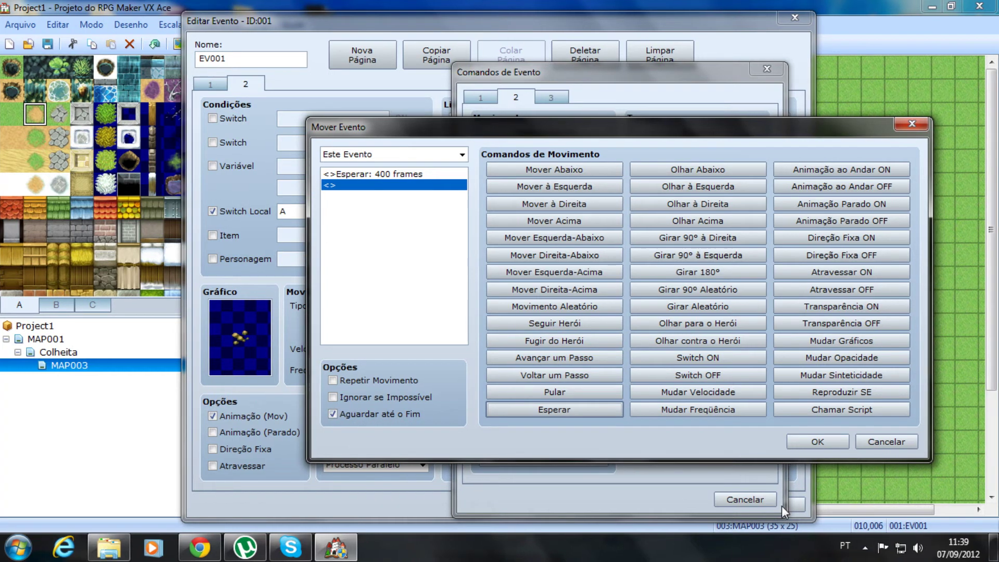
{"action": "left_click", "coordinate": [815, 441]}
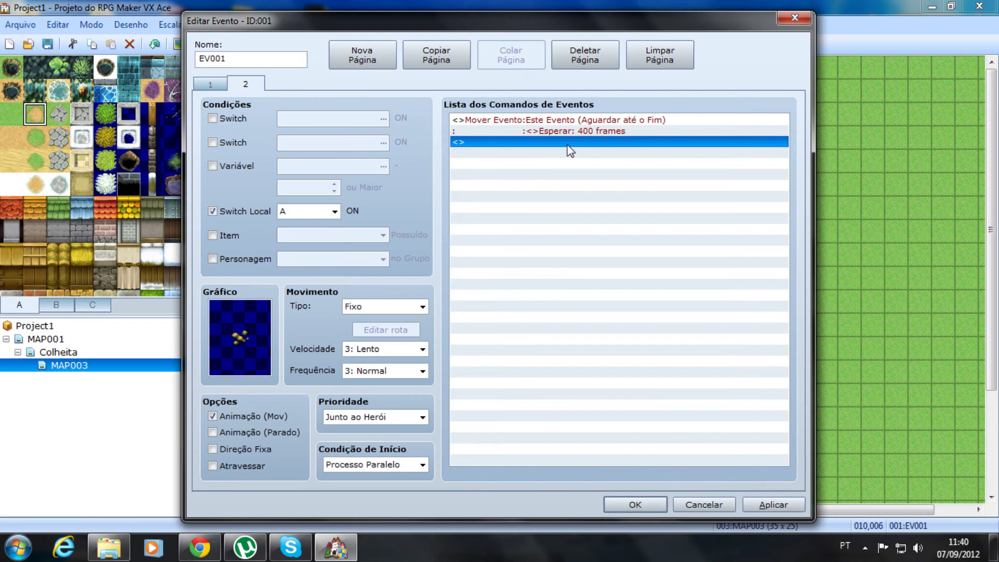
Add a local switch B = ON command below the wait, apply the changes, and create a third event page
{"action": "double_click", "coordinate": [554, 142]}
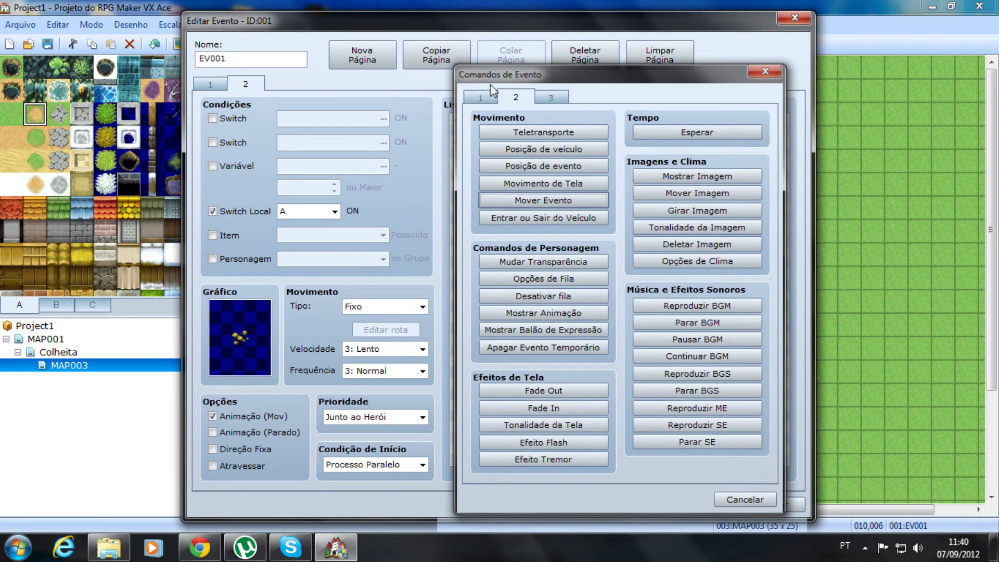
{"action": "left_click", "coordinate": [481, 99]}
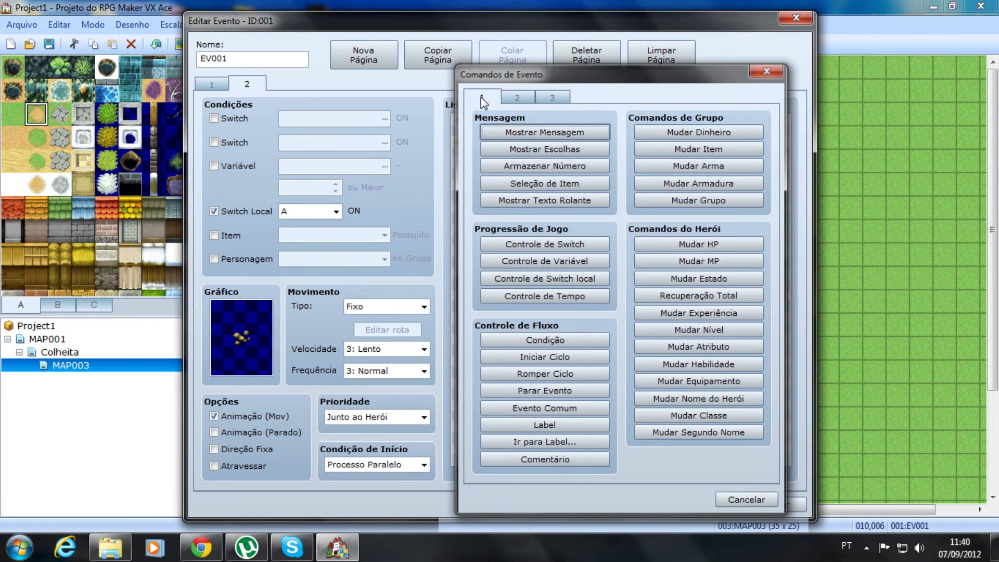
{"action": "left_click", "coordinate": [571, 279]}
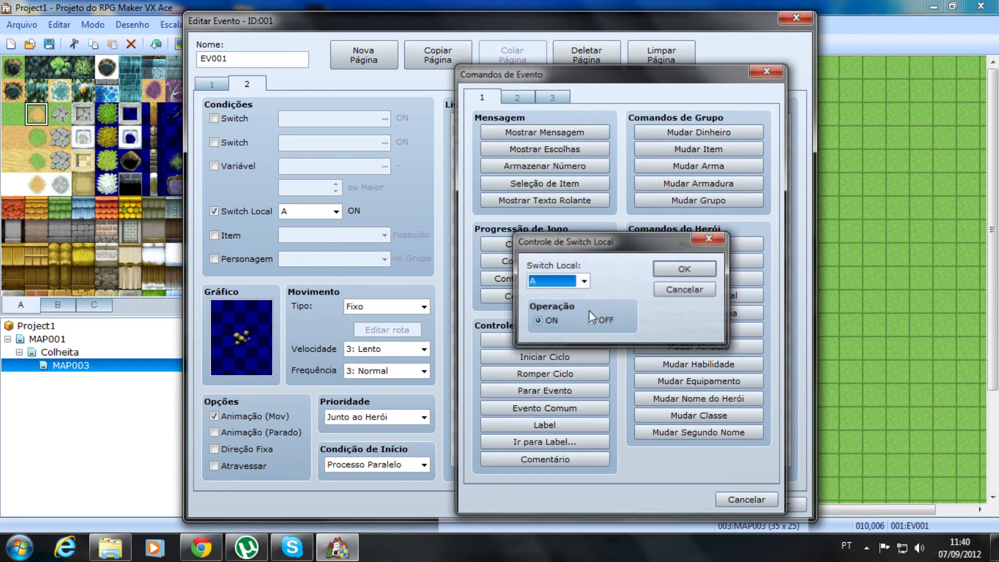
{"action": "left_click", "coordinate": [583, 281]}
{"action": "left_click", "coordinate": [552, 305]}
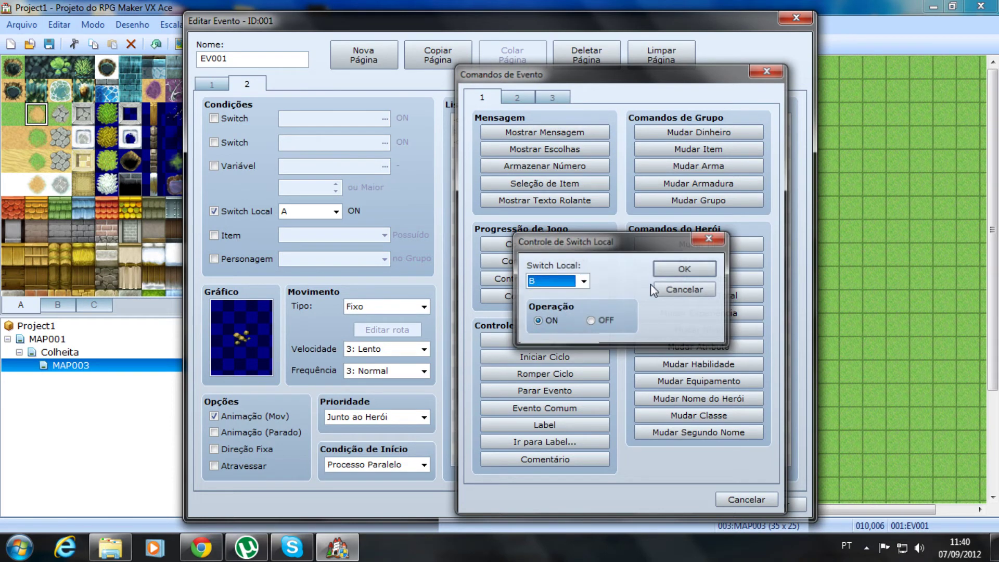
{"action": "left_click", "coordinate": [684, 269]}
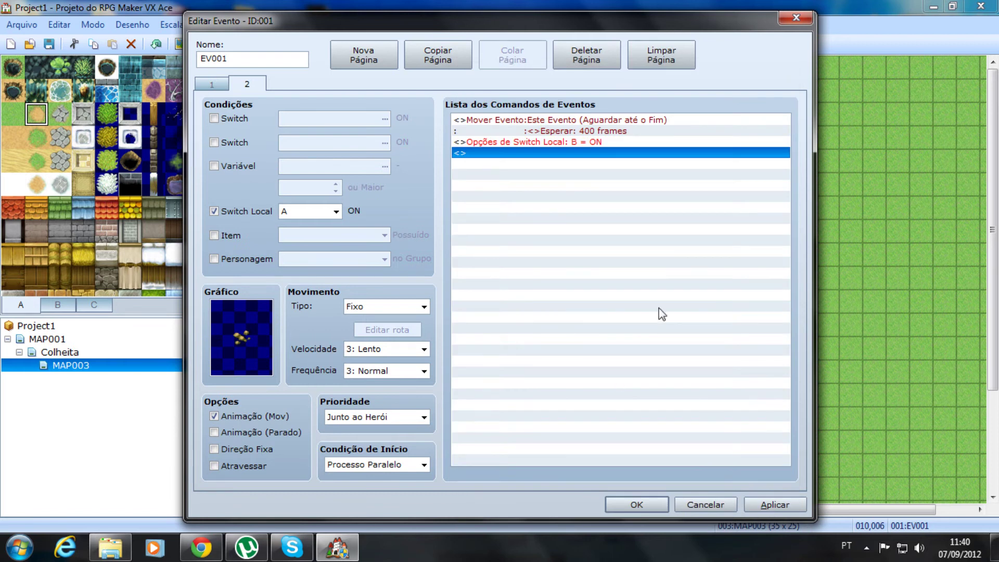
{"action": "left_click", "coordinate": [762, 506]}
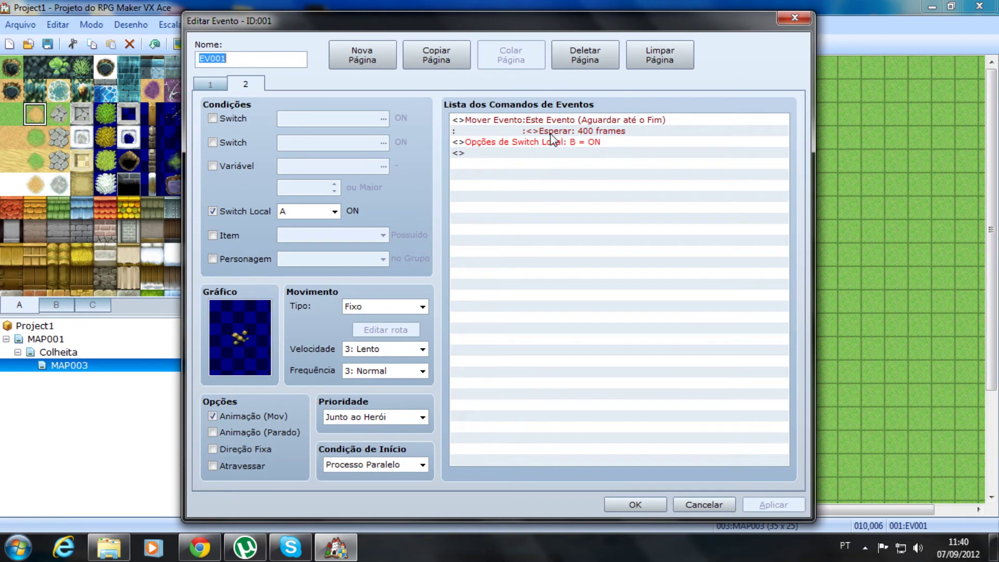
{"action": "left_click", "coordinate": [352, 62]}
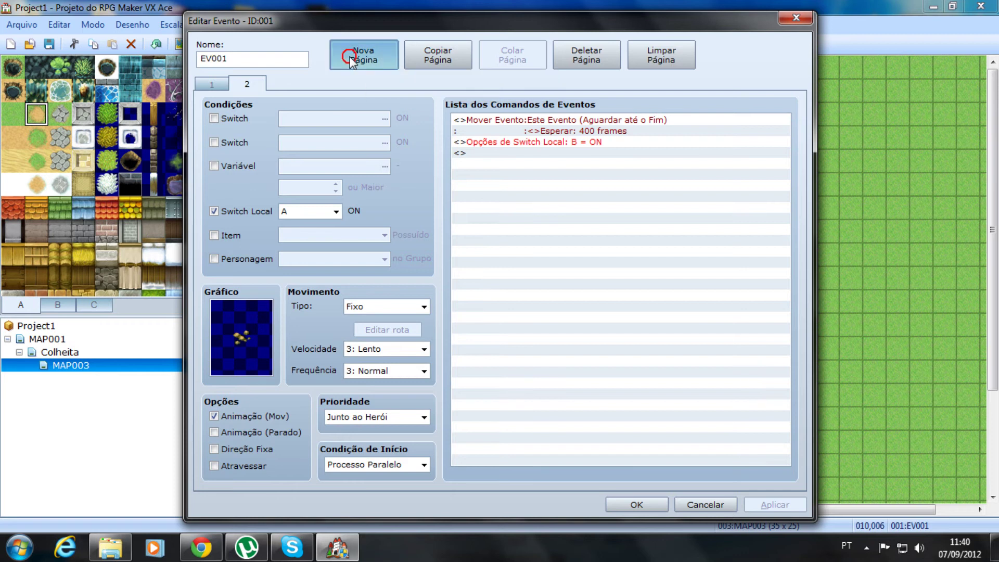
Insert a Mostrar Animação command with 029:Pólen on Este Evento above page 2's local switch command and apply the changes
{"action": "left_click", "coordinate": [246, 85]}
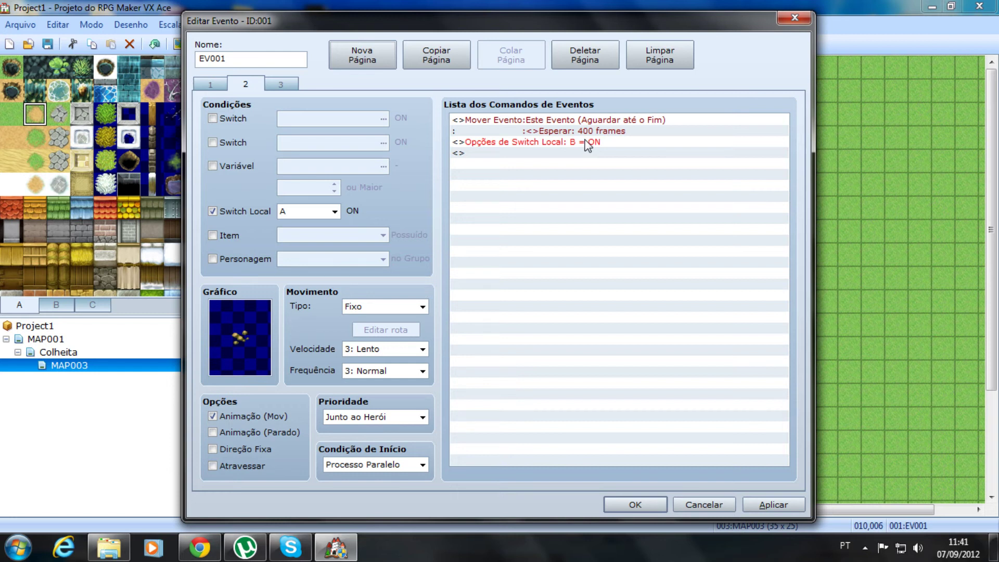
{"action": "left_click", "coordinate": [579, 143]}
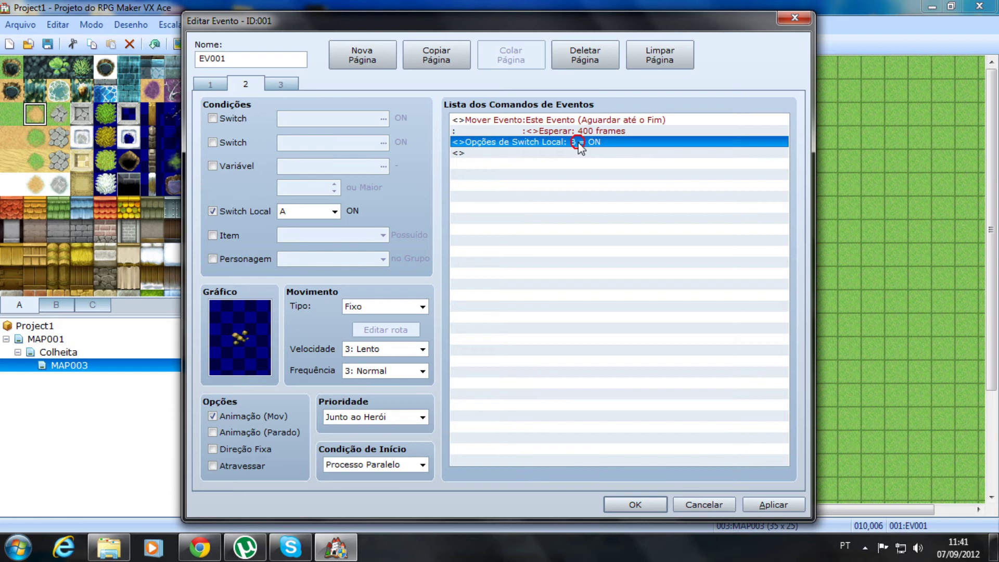
{"action": "key", "text": "Insert"}
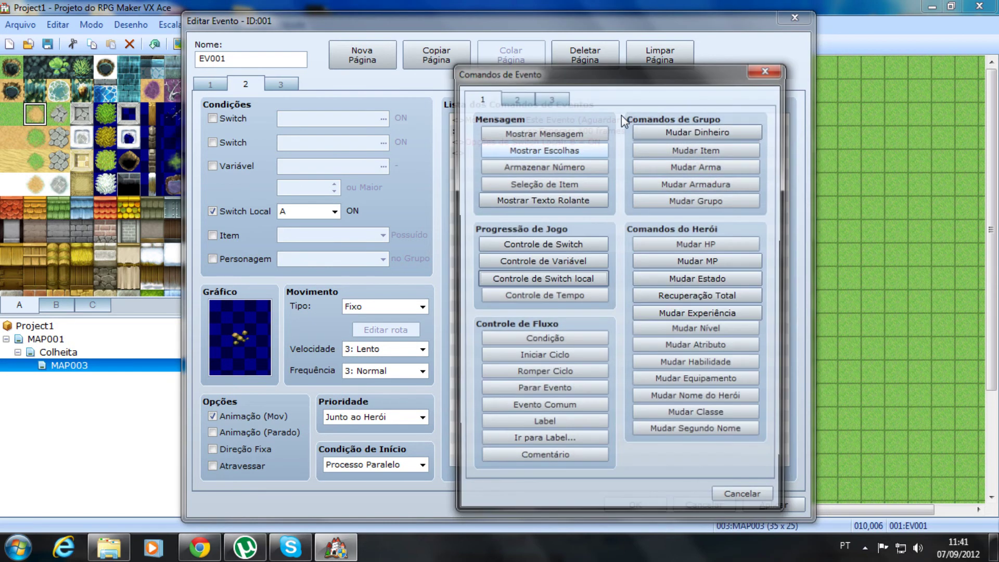
{"action": "left_click", "coordinate": [517, 99]}
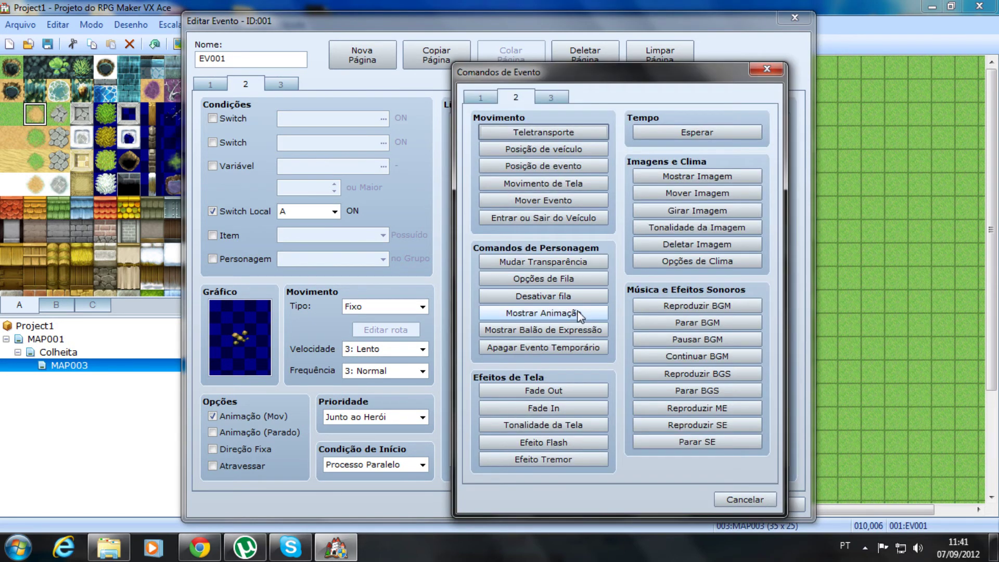
{"action": "left_click", "coordinate": [572, 314]}
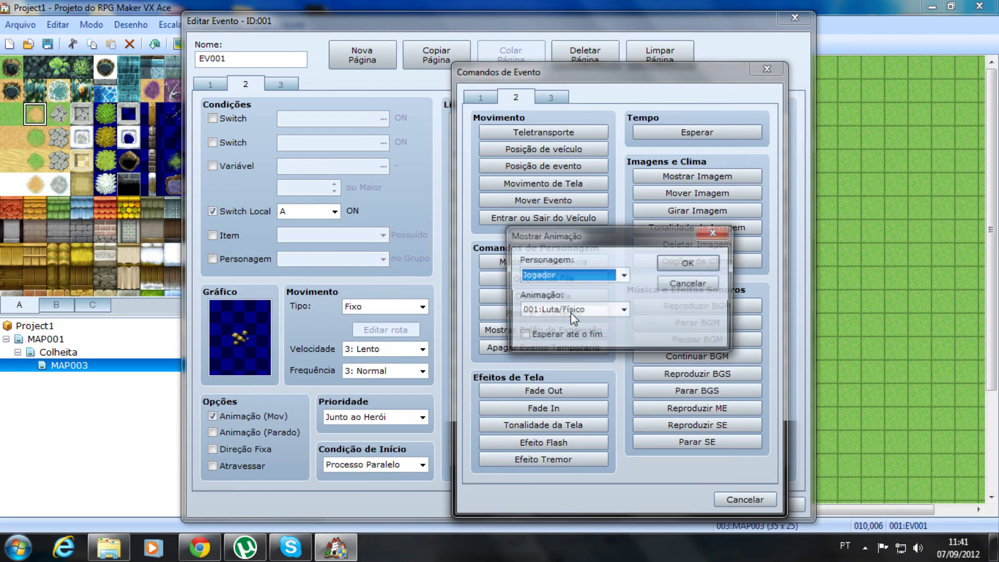
{"action": "left_click", "coordinate": [624, 311]}
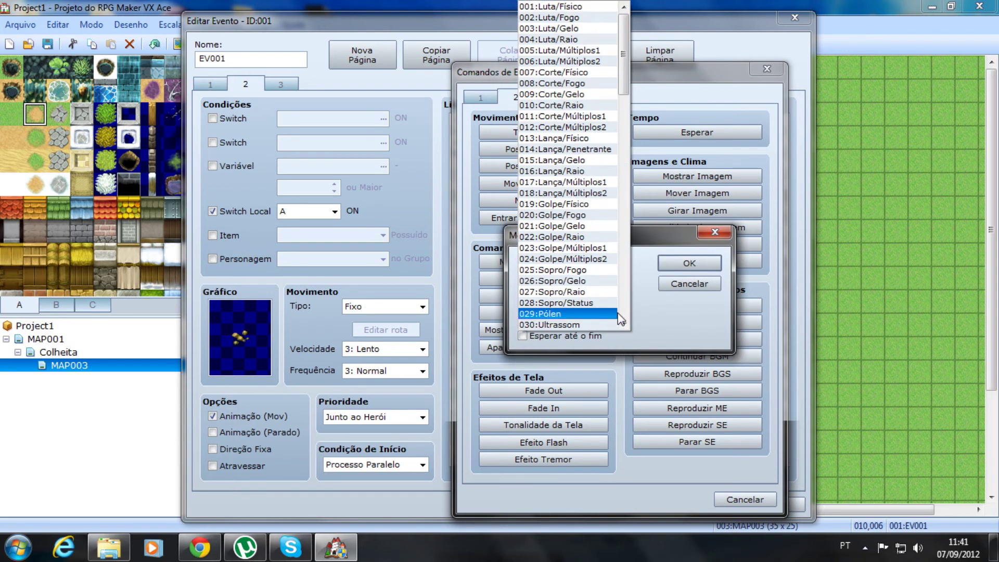
{"action": "left_click", "coordinate": [552, 315]}
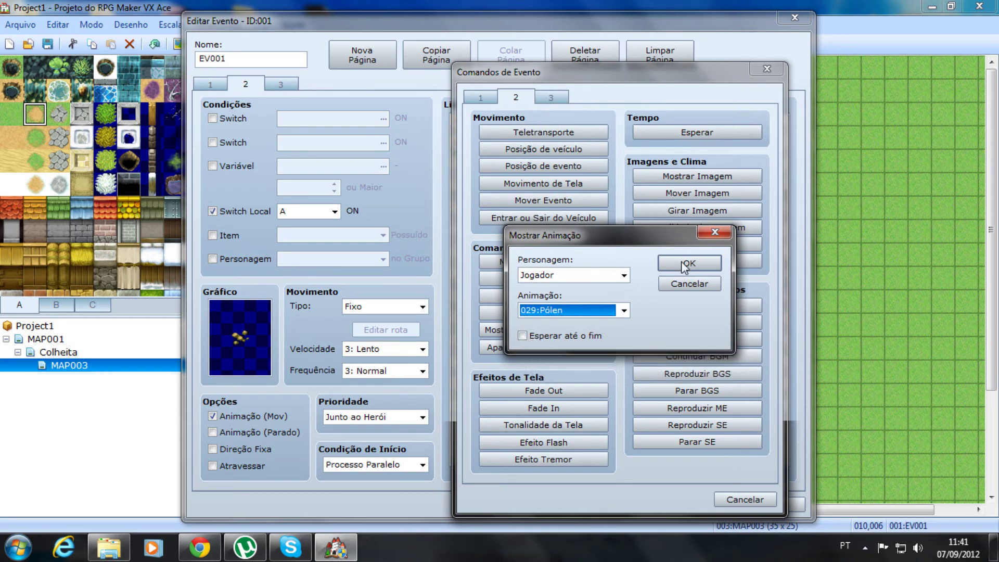
{"action": "left_click", "coordinate": [594, 277]}
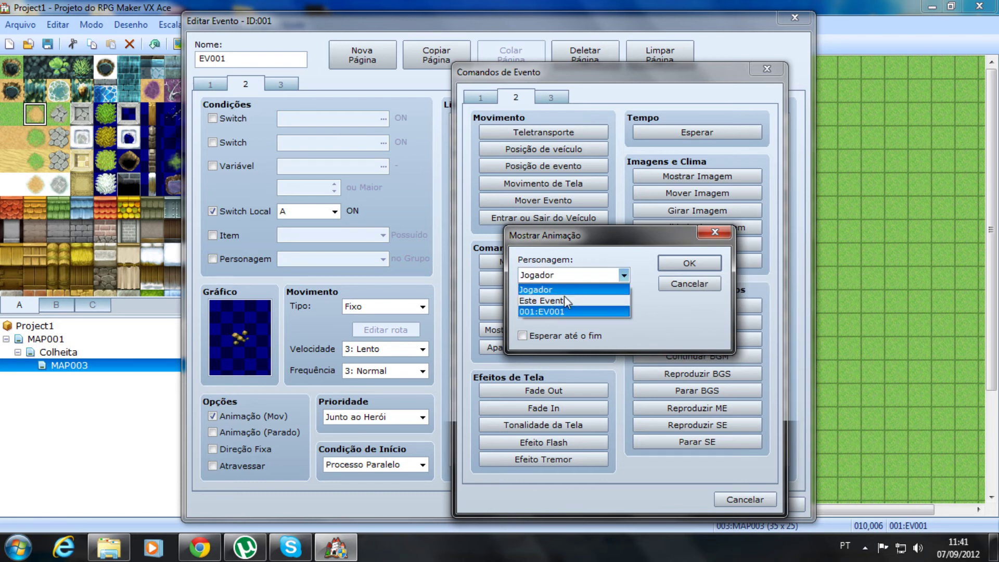
{"action": "left_click", "coordinate": [690, 264]}
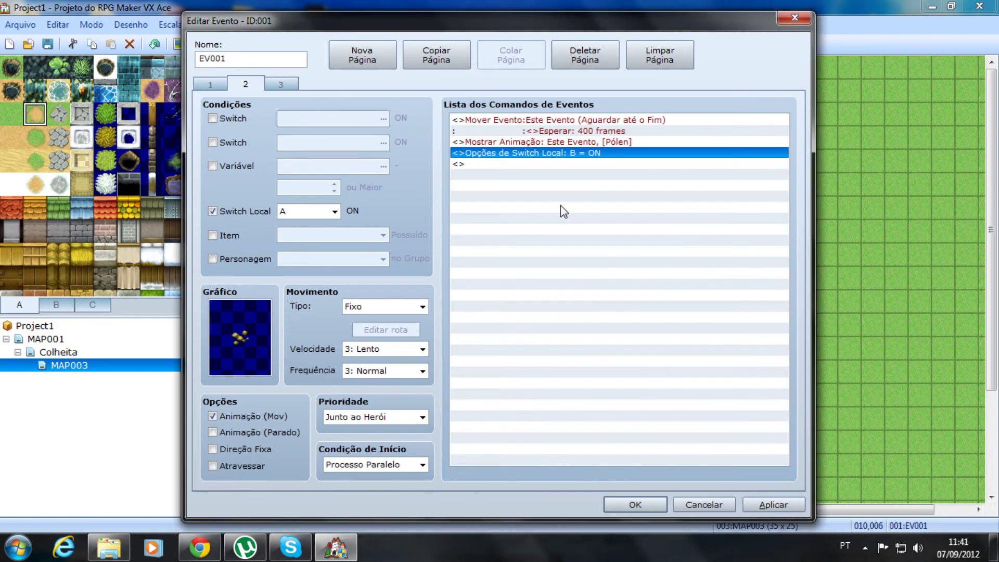
{"action": "left_click", "coordinate": [773, 504]}
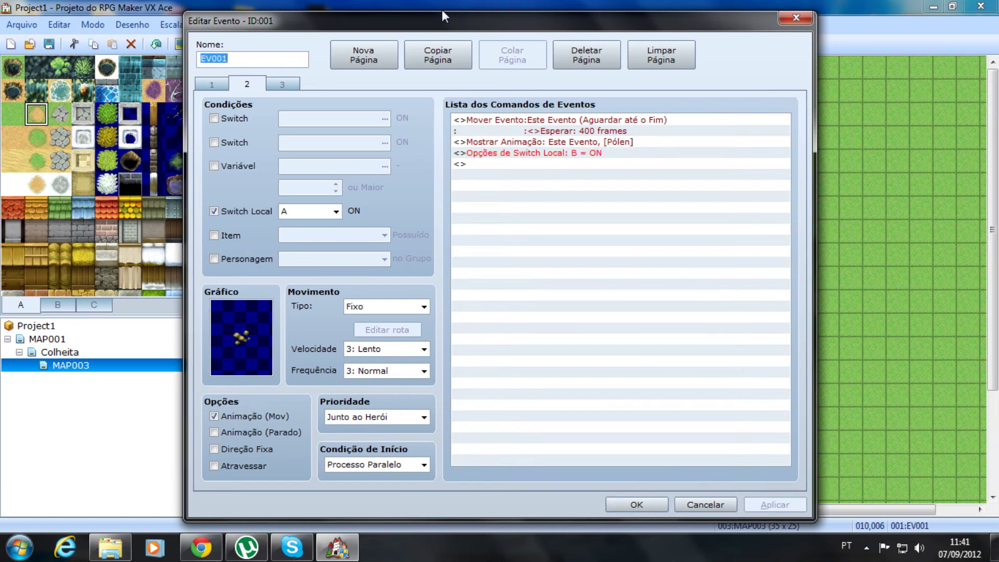
Give the third event page the small yellow plant graphic from Tileset-B
{"action": "left_click", "coordinate": [282, 84]}
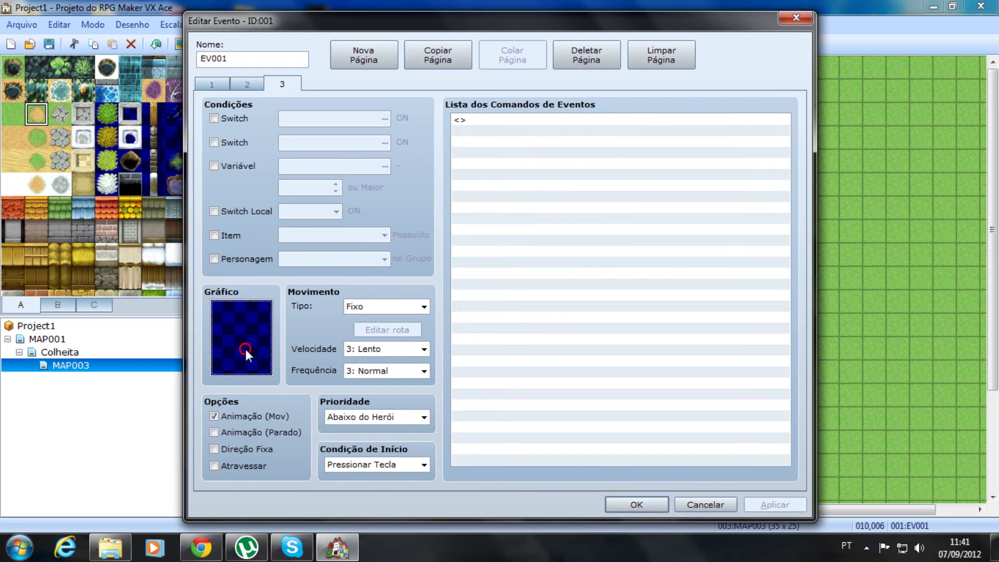
{"action": "double_click", "coordinate": [245, 346]}
{"action": "left_click_drag", "start_coordinate": [402, 229], "coordinate": [394, 380]}
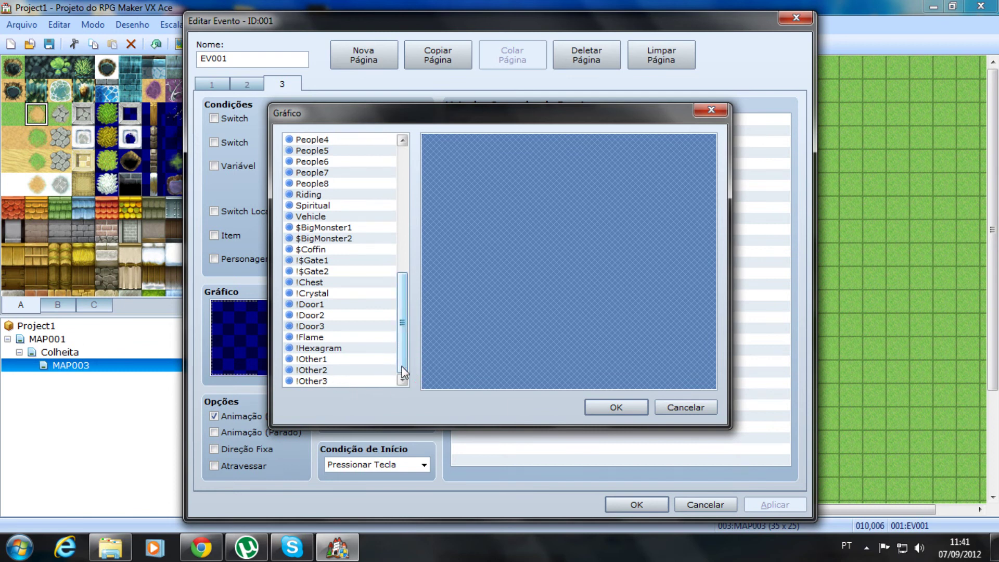
{"action": "scroll", "coordinate": [333, 370], "scroll_direction": "down", "scroll_amount": 2}
{"action": "left_click", "coordinate": [333, 370]}
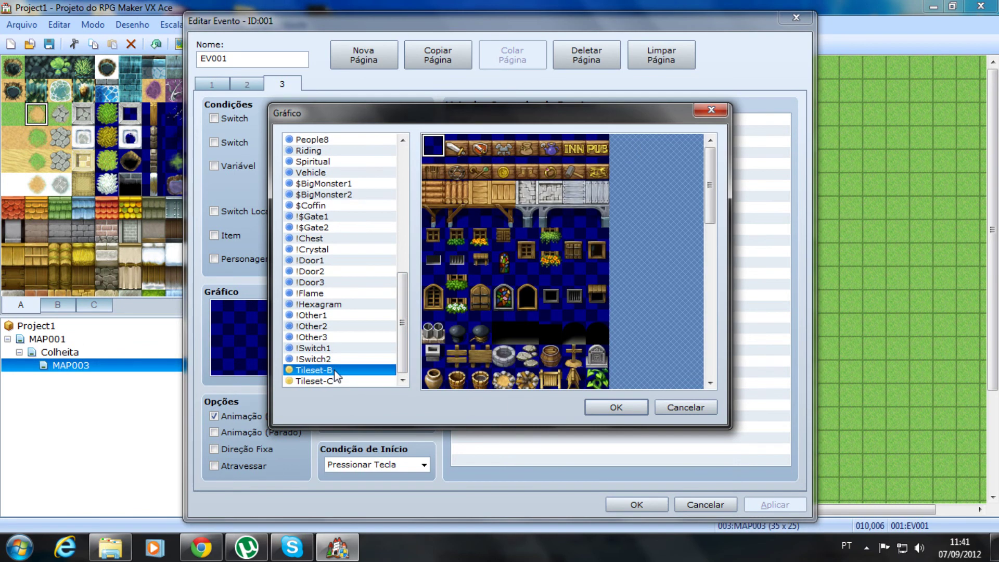
{"action": "left_click_drag", "start_coordinate": [710, 219], "coordinate": [710, 260]}
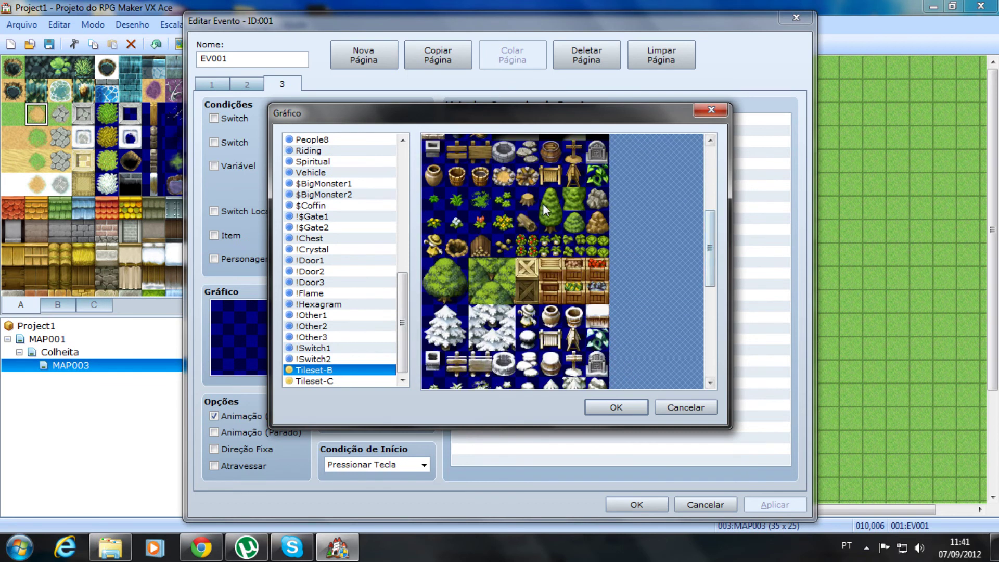
{"action": "double_click", "coordinate": [505, 224]}
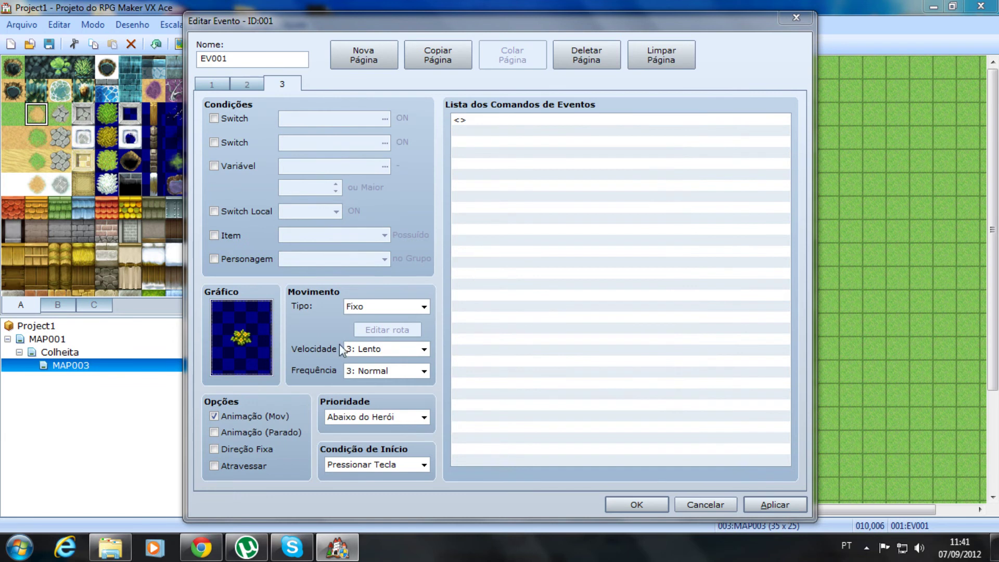
Set the third page's priority to Junto ao Herói and keep its start condition as Pressionar Tecla
{"action": "left_click", "coordinate": [395, 421]}
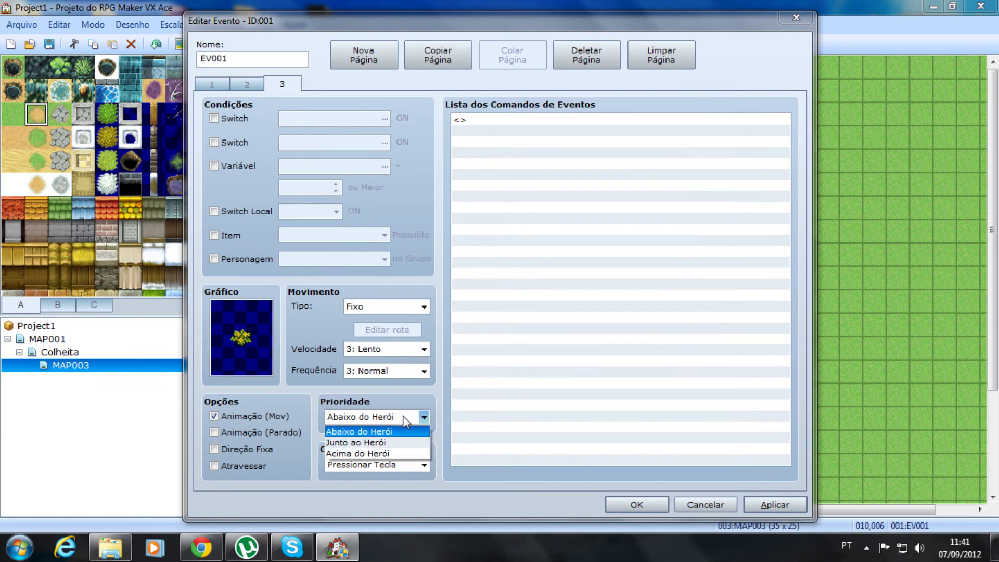
{"action": "left_click", "coordinate": [388, 444]}
{"action": "left_click", "coordinate": [403, 463]}
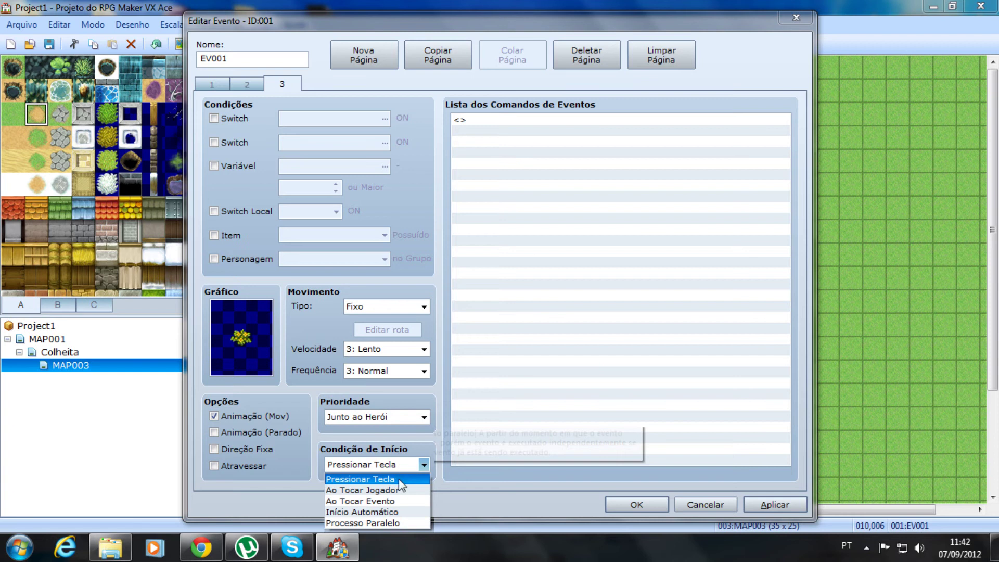
{"action": "left_click", "coordinate": [399, 460]}
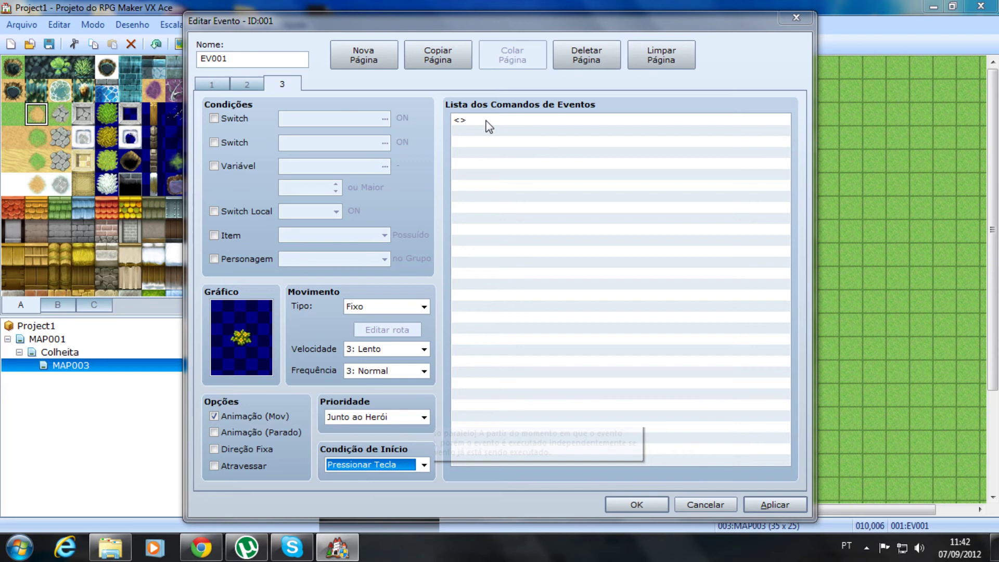
Add a Mostrar Mensagem command to the third page with the text "Deseja colher esta erva?"
{"action": "double_click", "coordinate": [487, 124]}
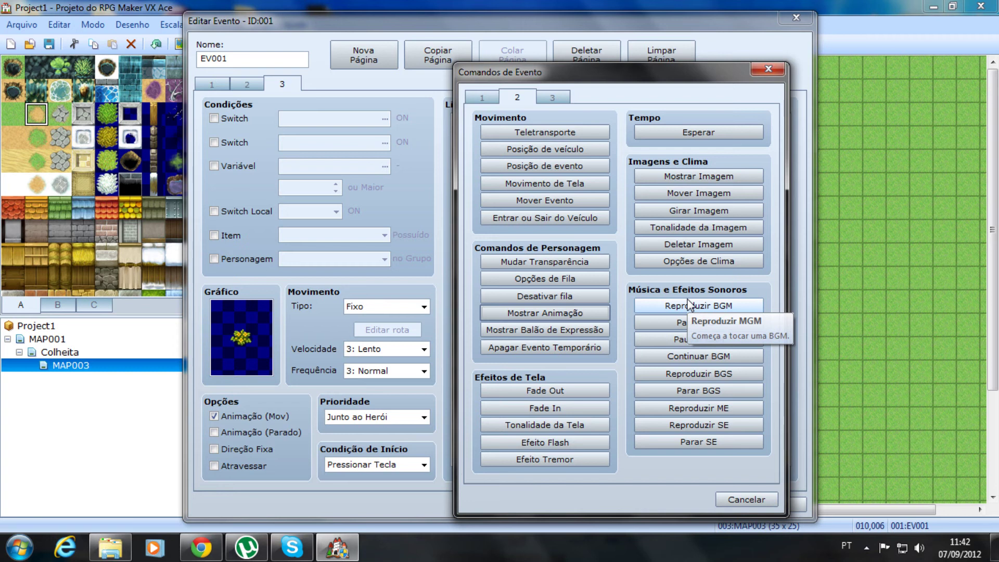
{"action": "left_click", "coordinate": [484, 98]}
{"action": "left_click", "coordinate": [504, 137]}
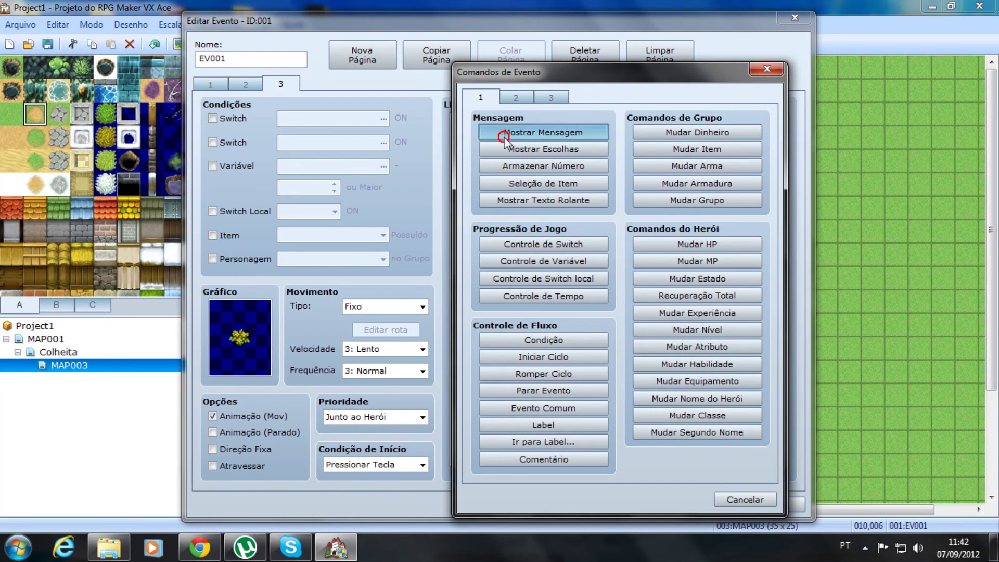
{"action": "type", "text": "Deseja colher est"}
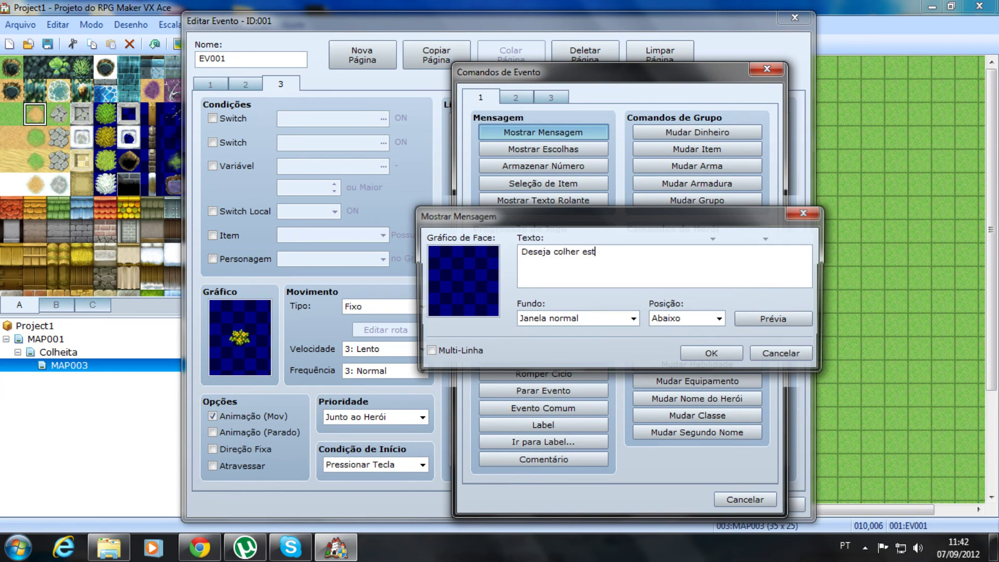
{"action": "type", "text": "a erva?"}
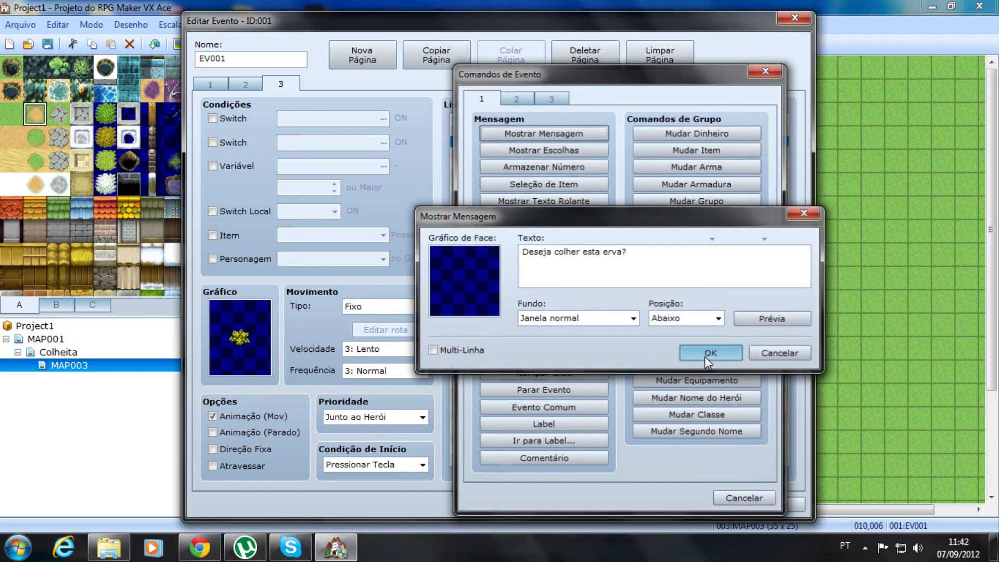
{"action": "left_click", "coordinate": [711, 353]}
Add a Mostrar Escolhas command with the choices Sim and Não, using Escolha 2 on cancel
{"action": "double_click", "coordinate": [525, 142]}
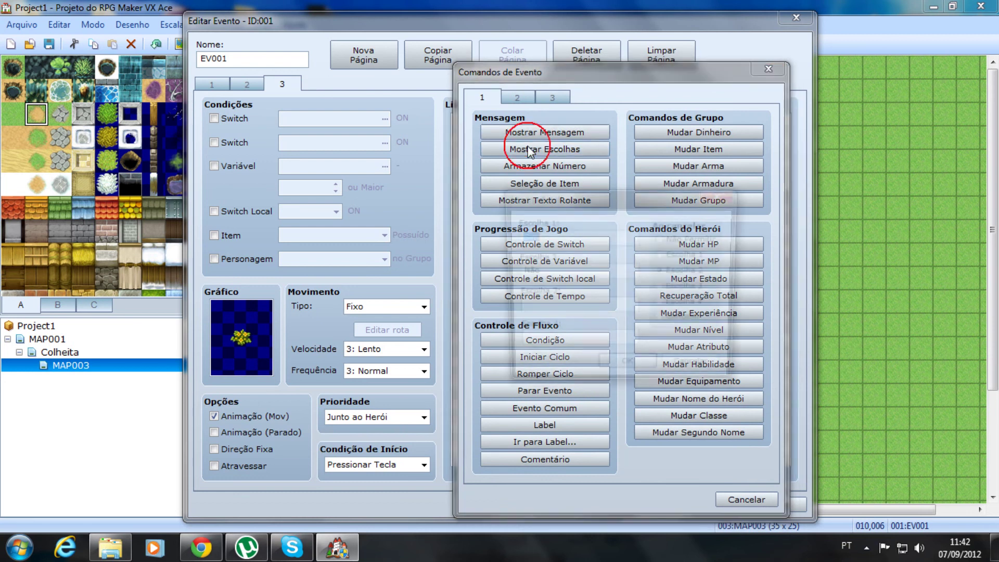
{"action": "left_click", "coordinate": [536, 149]}
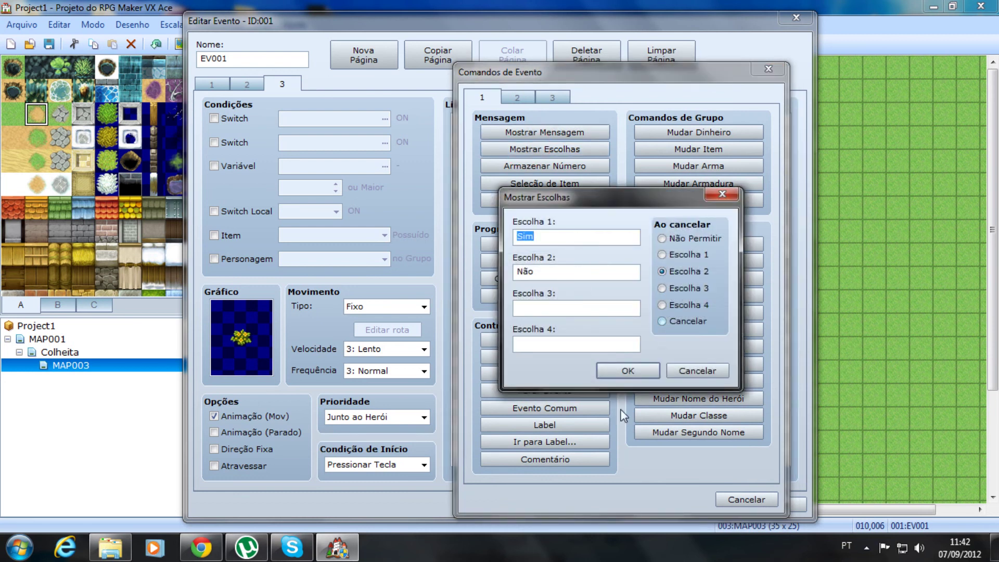
{"action": "left_click", "coordinate": [628, 371]}
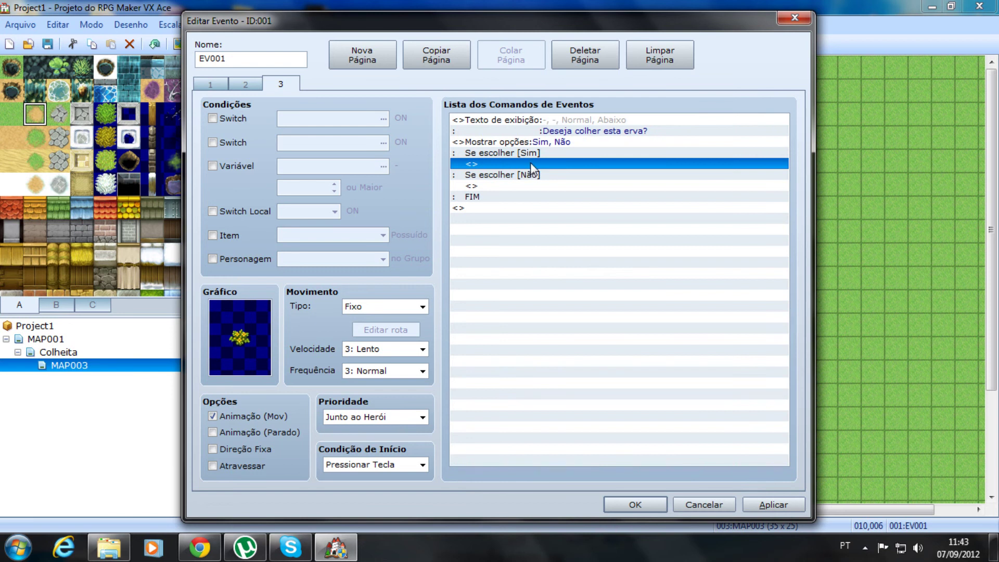
Add a Mudar Item command to the Sim branch that gives one 001:Poção Pequena
{"action": "double_click", "coordinate": [529, 164]}
{"action": "left_click", "coordinate": [652, 148]}
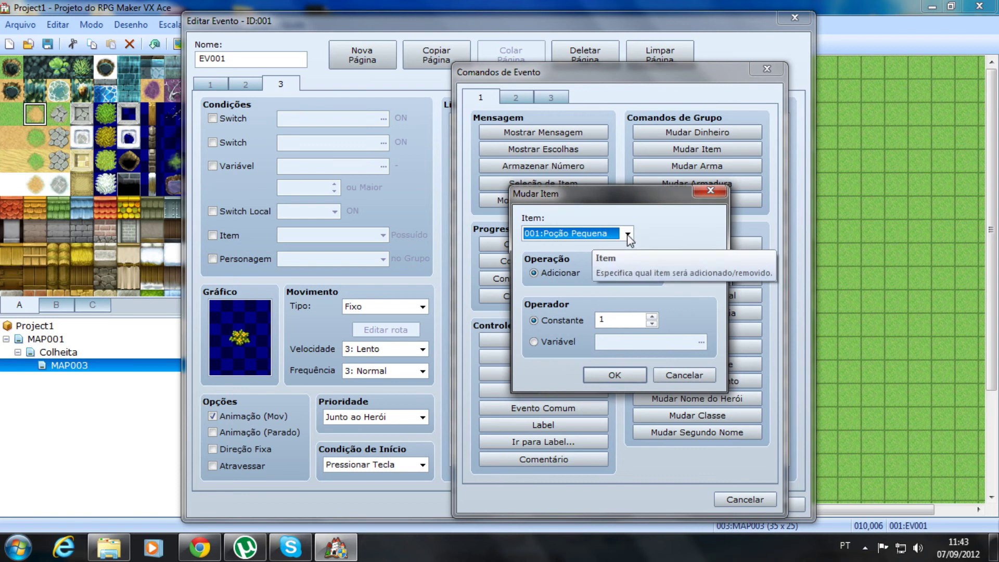
{"action": "left_click", "coordinate": [611, 375]}
{"action": "key", "text": "Home"}
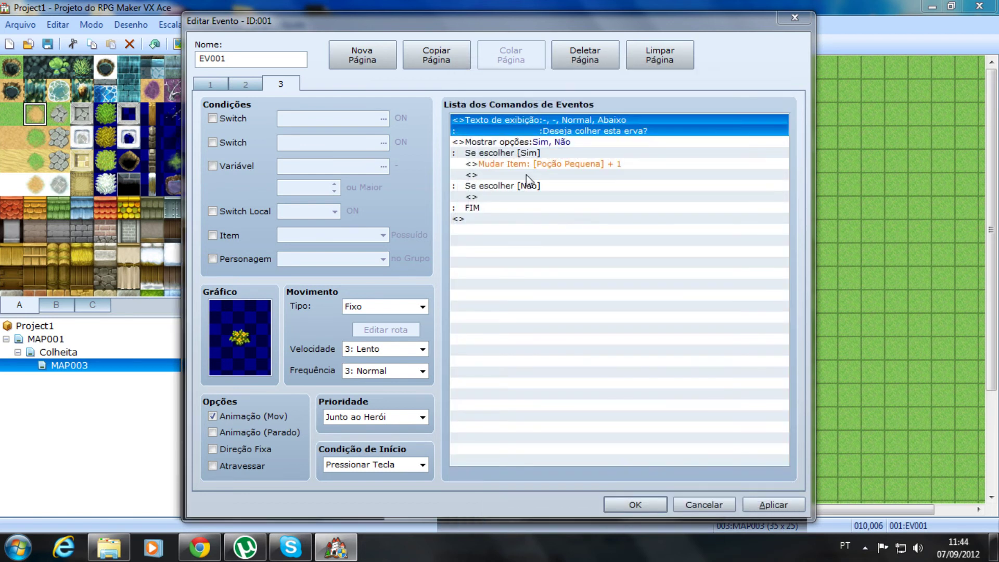
Add a local switch A = OFF command below the item change in the Sim branch
{"action": "left_click", "coordinate": [520, 174]}
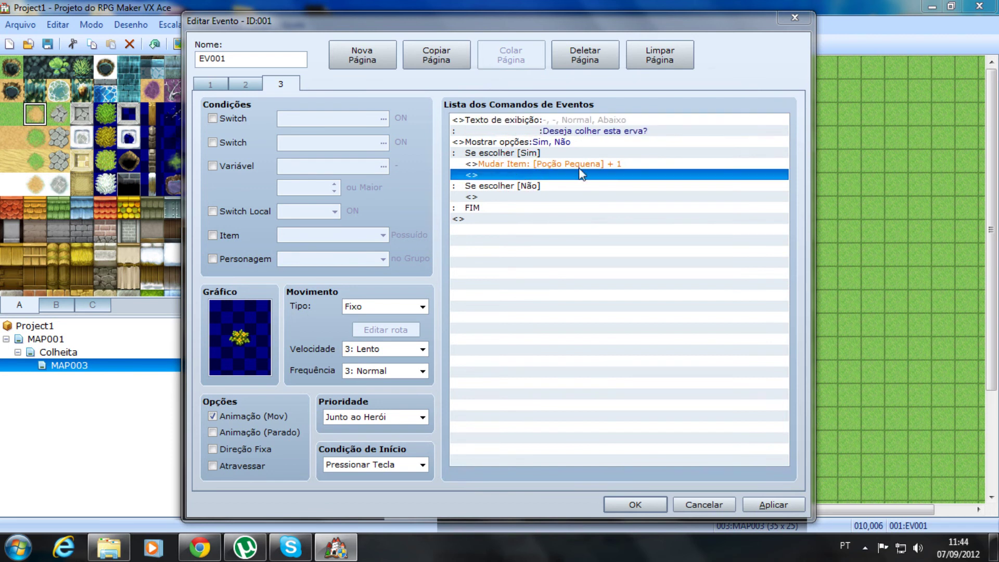
{"action": "double_click", "coordinate": [533, 174]}
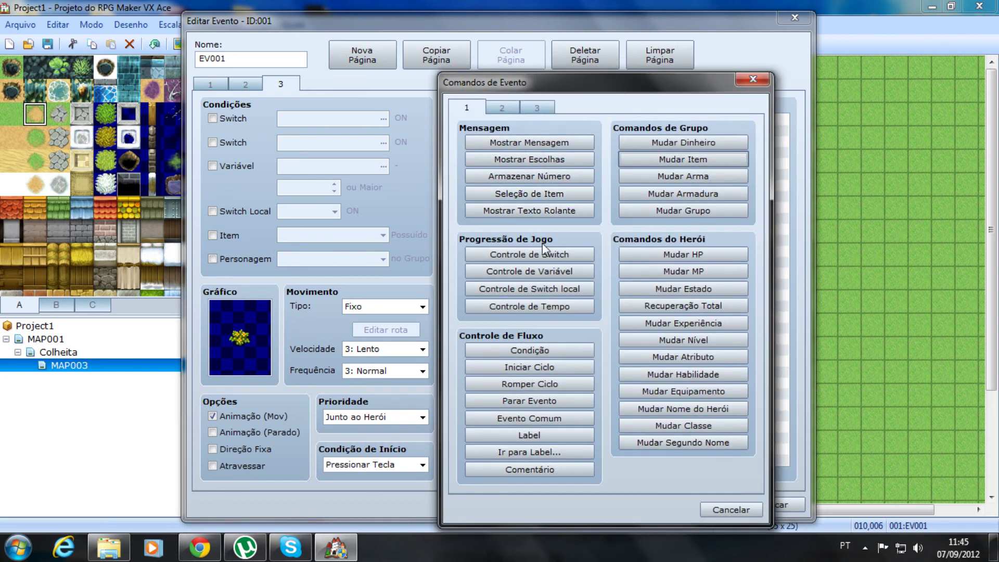
{"action": "left_click", "coordinate": [550, 291]}
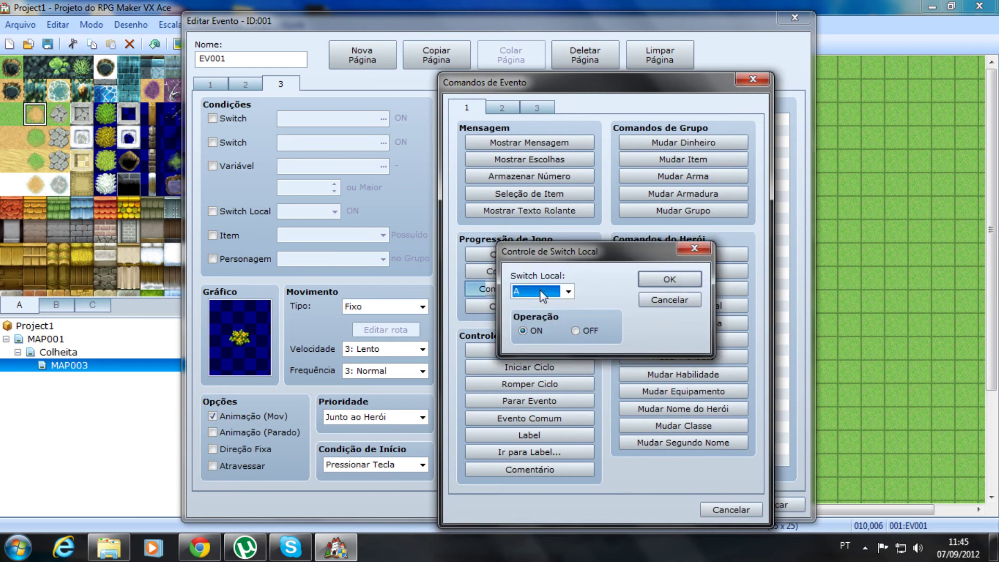
{"action": "left_click", "coordinate": [575, 331]}
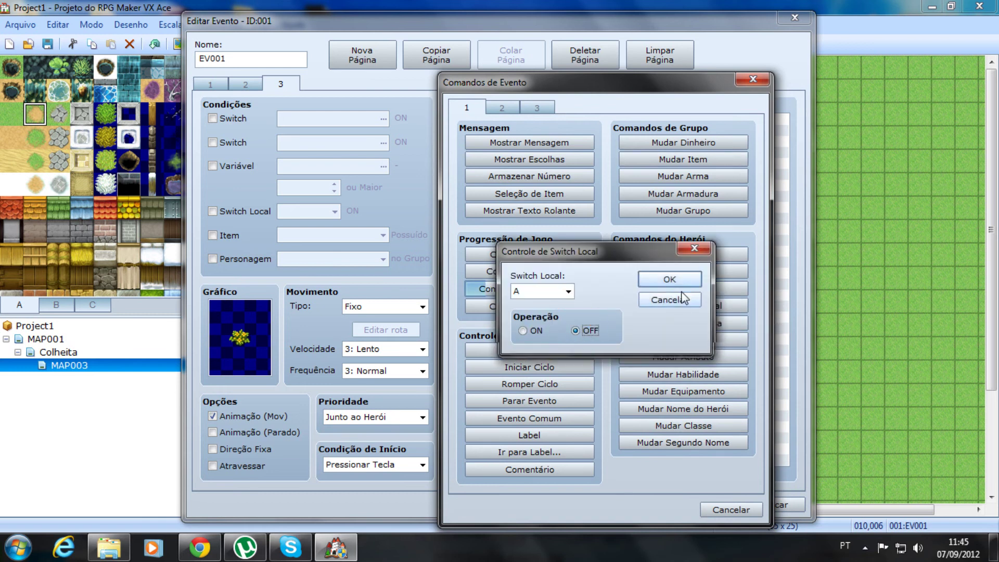
{"action": "left_click", "coordinate": [662, 281]}
Add a local switch B = OFF command at the end of the Sim branch and apply the changes
{"action": "double_click", "coordinate": [539, 186]}
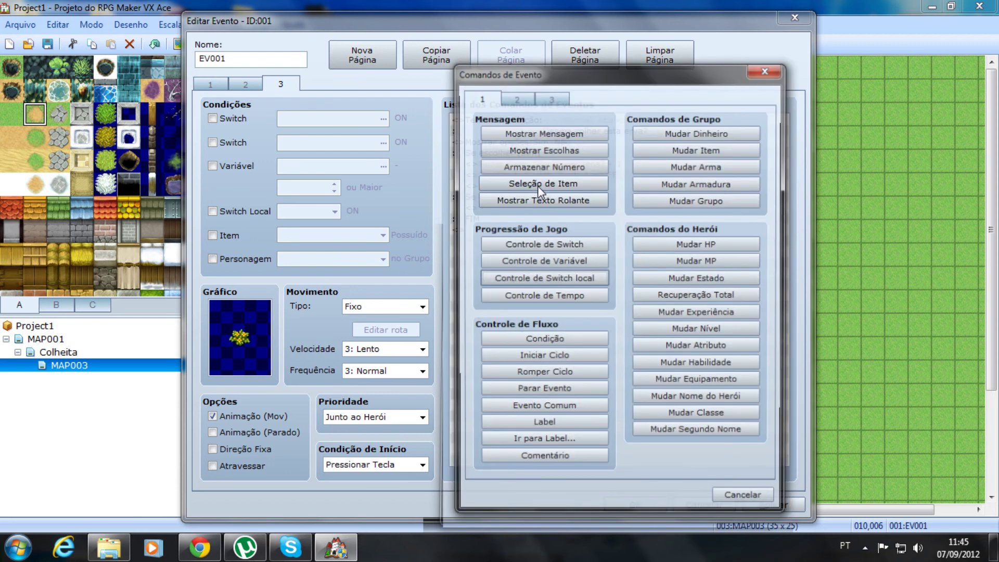
{"action": "left_click", "coordinate": [565, 280]}
{"action": "left_click", "coordinate": [575, 281]}
{"action": "left_click", "coordinate": [544, 299]}
{"action": "left_click", "coordinate": [596, 323]}
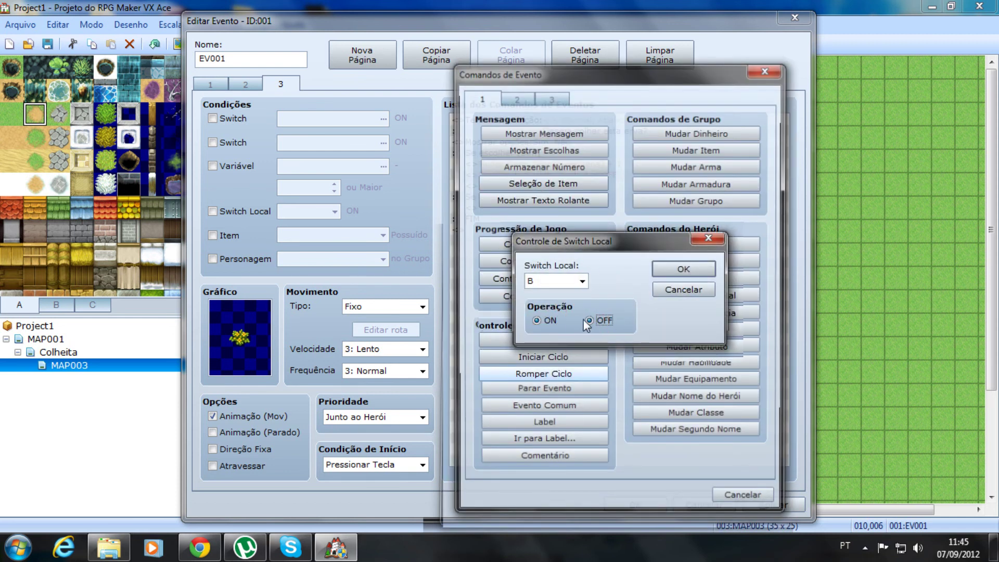
{"action": "left_click", "coordinate": [665, 270]}
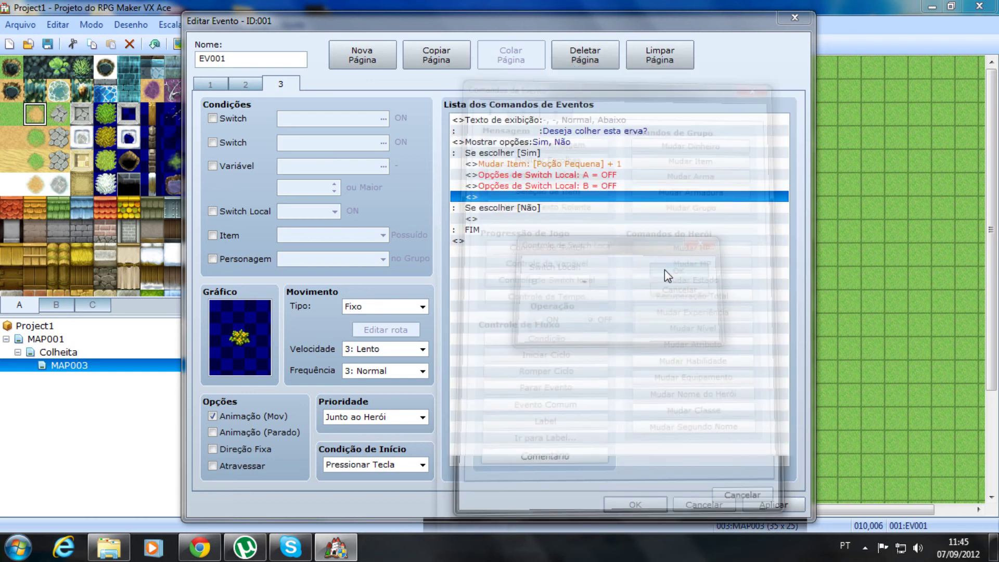
{"action": "left_click", "coordinate": [774, 504]}
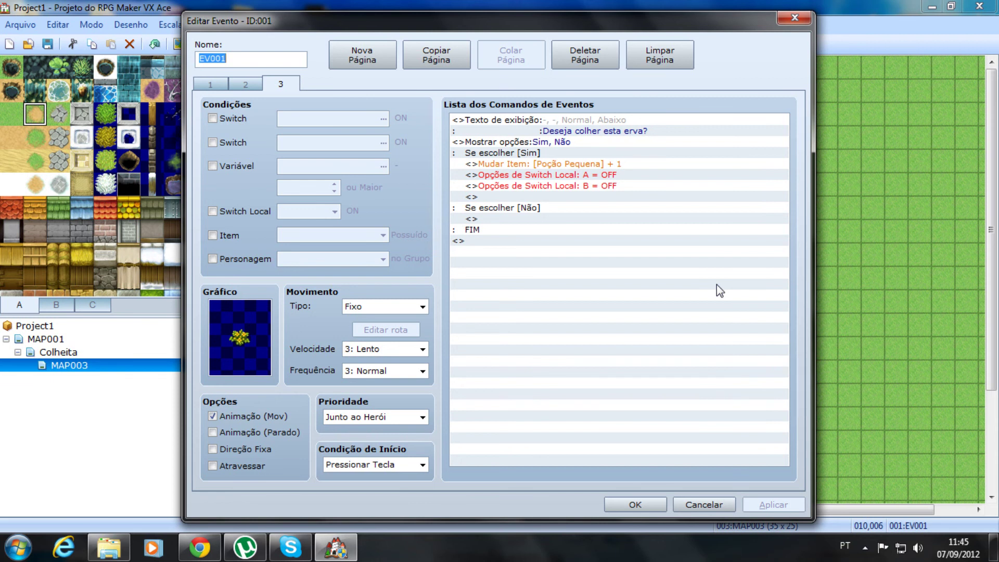
Make the third page require Switch Local B to be ON and apply the changes
{"action": "left_click", "coordinate": [212, 211]}
{"action": "left_click", "coordinate": [325, 216]}
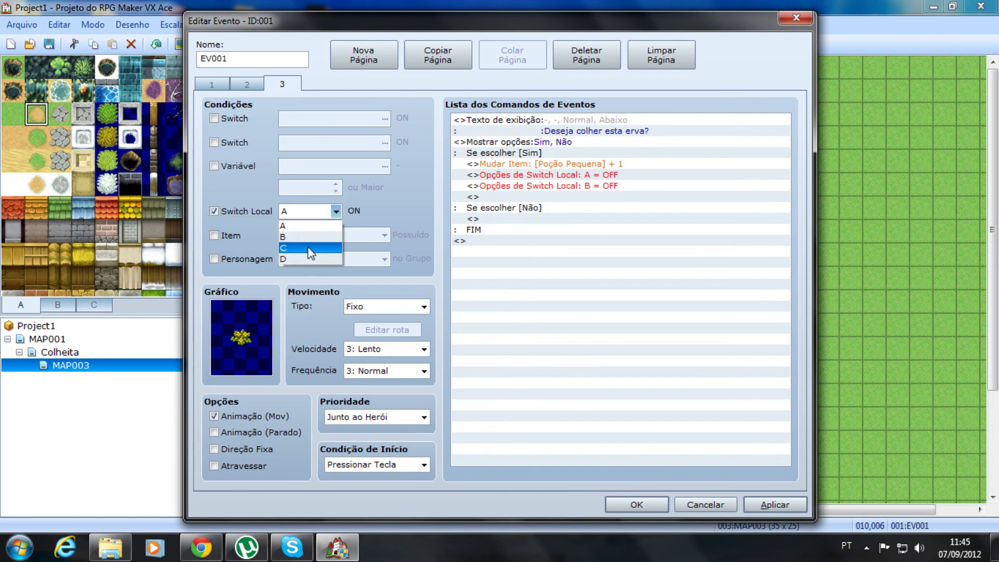
{"action": "left_click", "coordinate": [295, 230]}
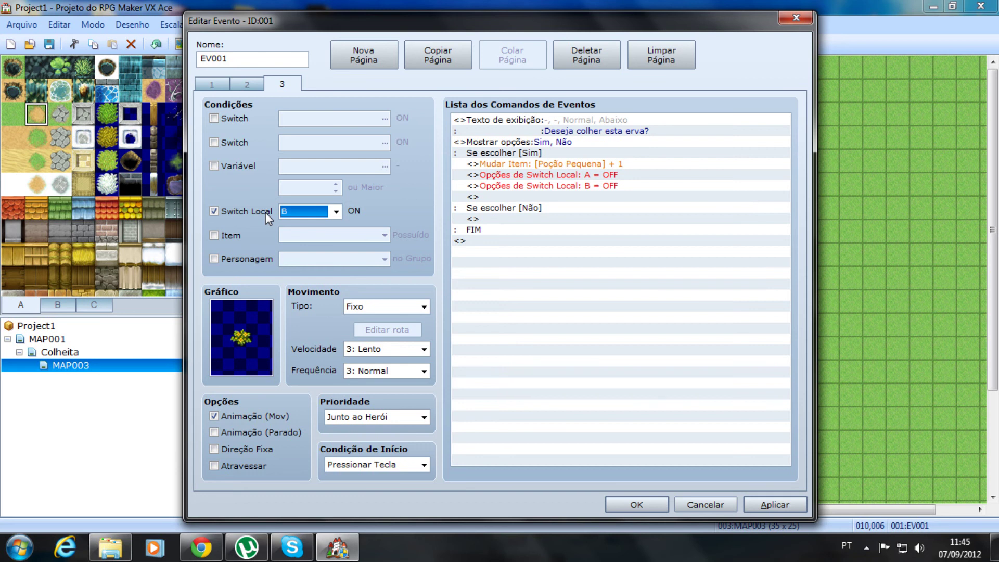
{"action": "left_click", "coordinate": [775, 505]}
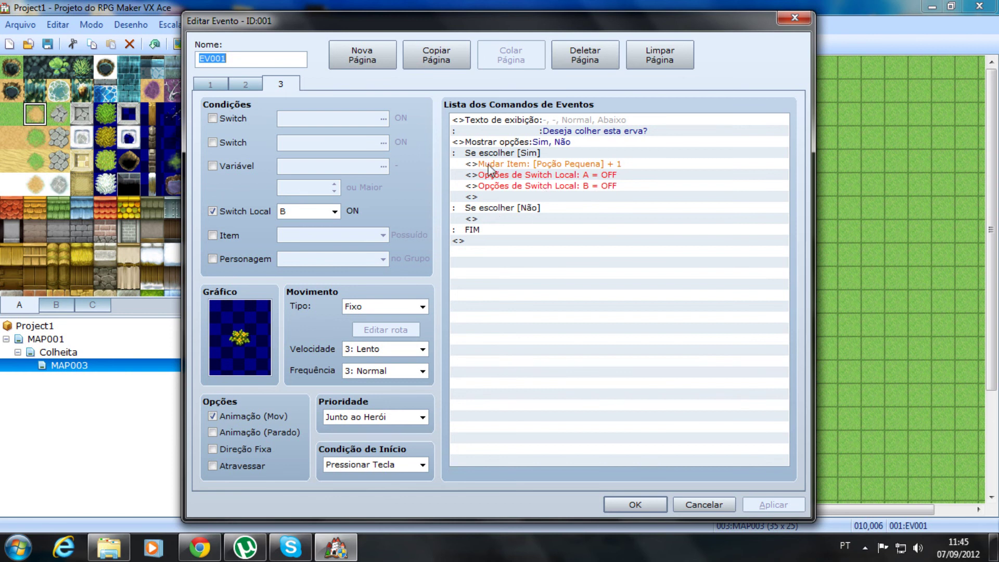
Create a fourth event page and give it the small scattered seeds graphic from Tileset-B
{"action": "left_click", "coordinate": [372, 61]}
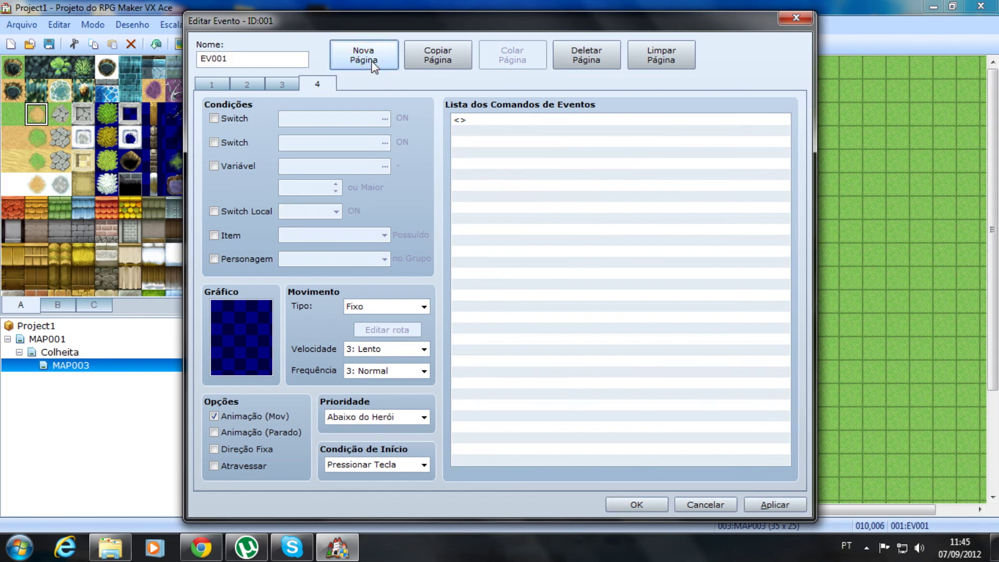
{"action": "double_click", "coordinate": [244, 330]}
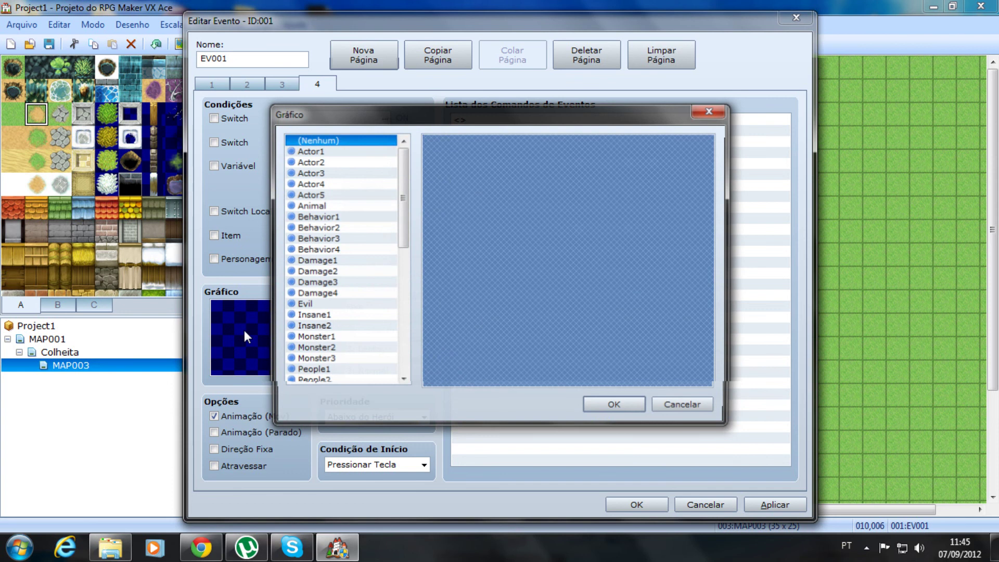
{"action": "left_click_drag", "start_coordinate": [407, 223], "coordinate": [403, 381]}
{"action": "left_click", "coordinate": [317, 370]}
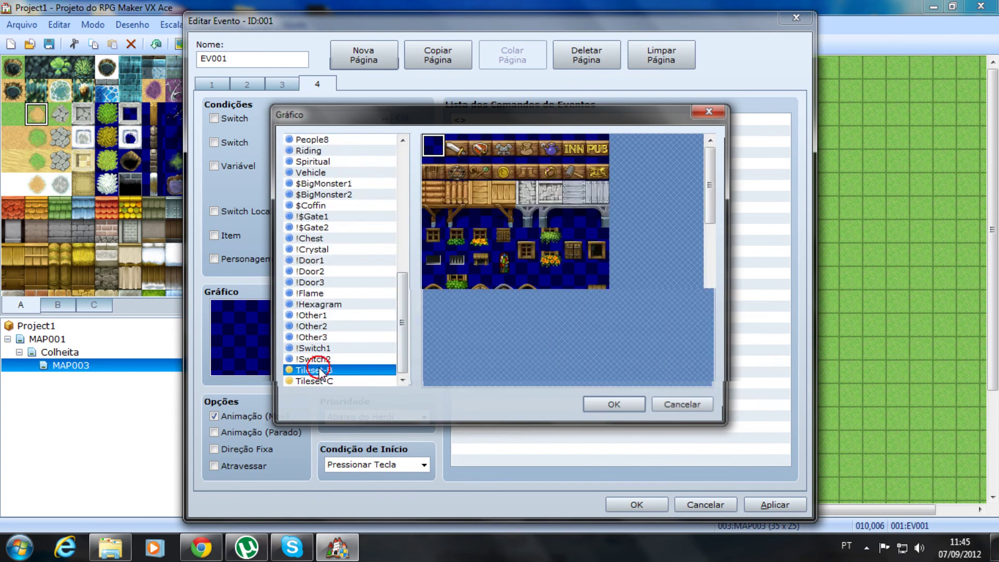
{"action": "left_click_drag", "start_coordinate": [710, 194], "coordinate": [707, 233]}
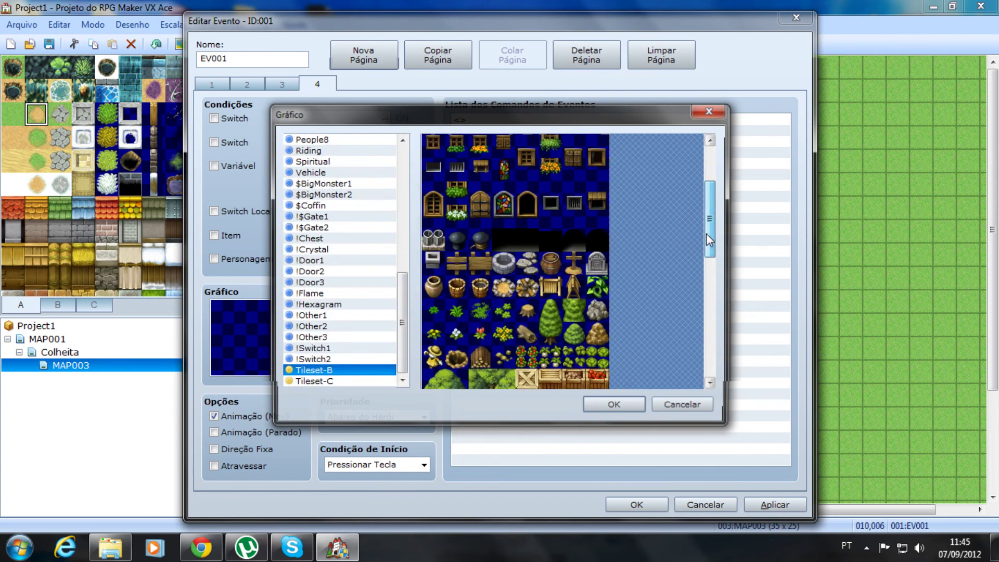
{"action": "double_click", "coordinate": [503, 348]}
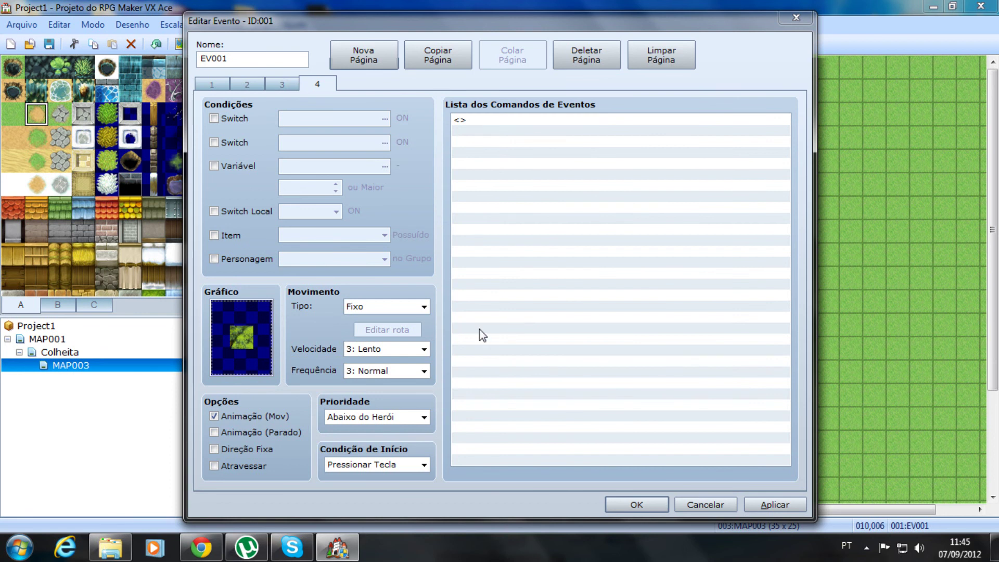
Set the fourth page's priority to Junto ao Herói and its start condition to Processo Paralelo
{"action": "left_click", "coordinate": [406, 417]}
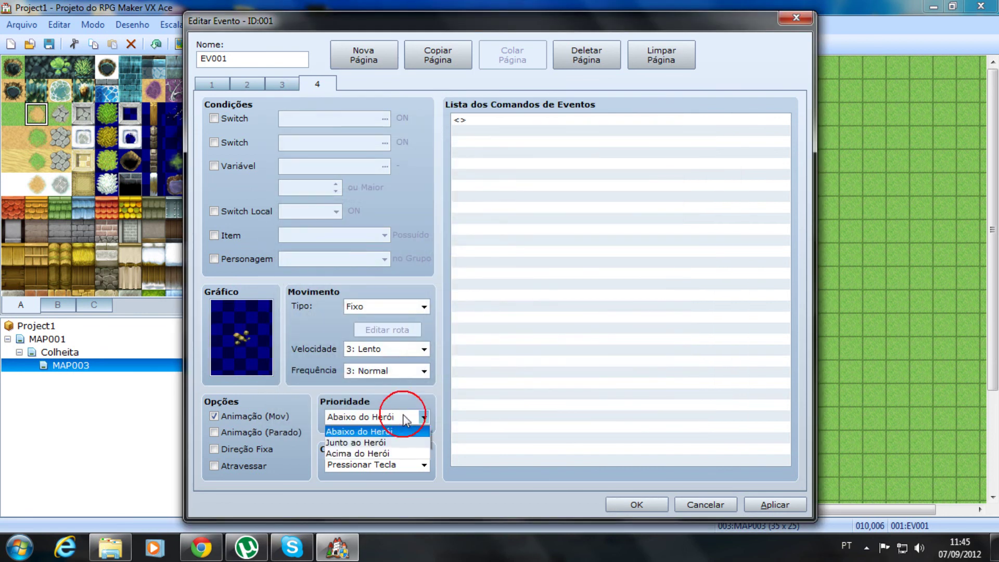
{"action": "left_click", "coordinate": [404, 443]}
{"action": "left_click", "coordinate": [406, 466]}
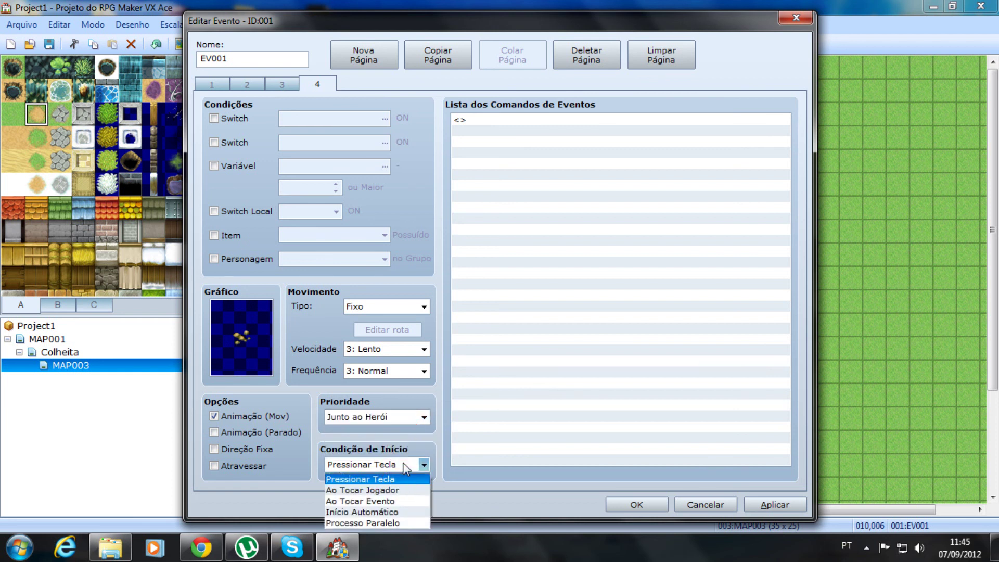
{"action": "left_click", "coordinate": [382, 521]}
Make the fourth page require Switch Local C to be ON
{"action": "left_click", "coordinate": [238, 211]}
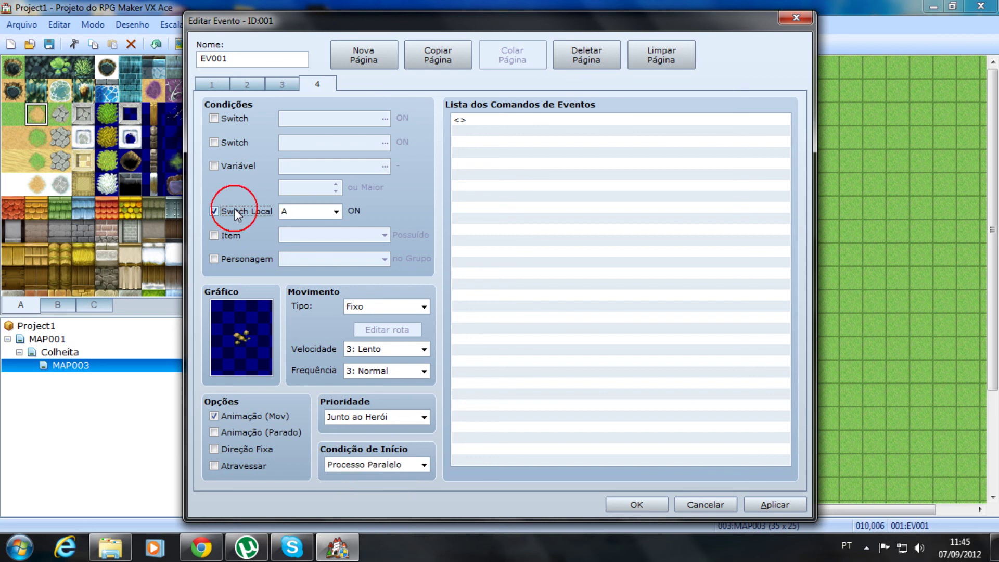
{"action": "left_click", "coordinate": [336, 212]}
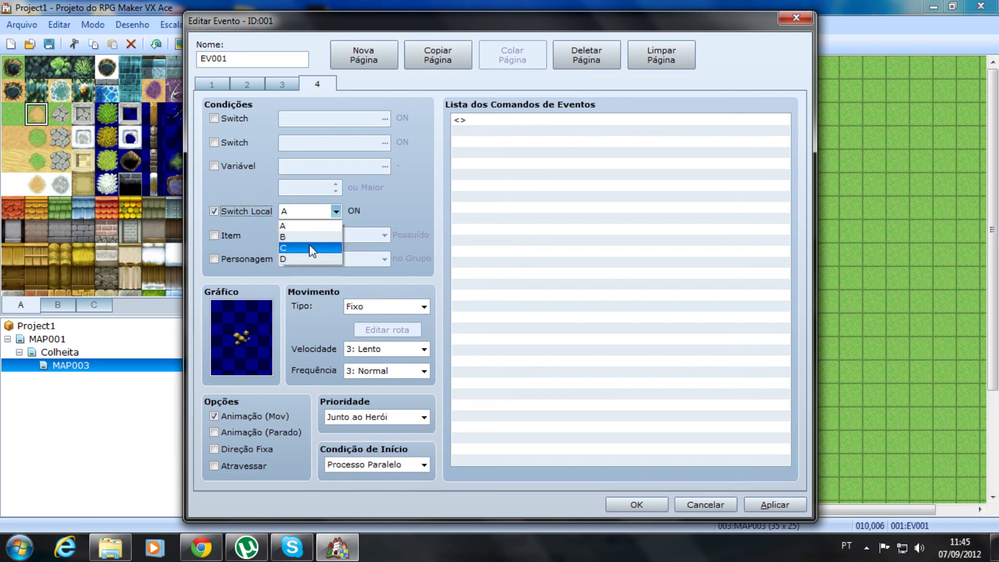
{"action": "left_click", "coordinate": [311, 248]}
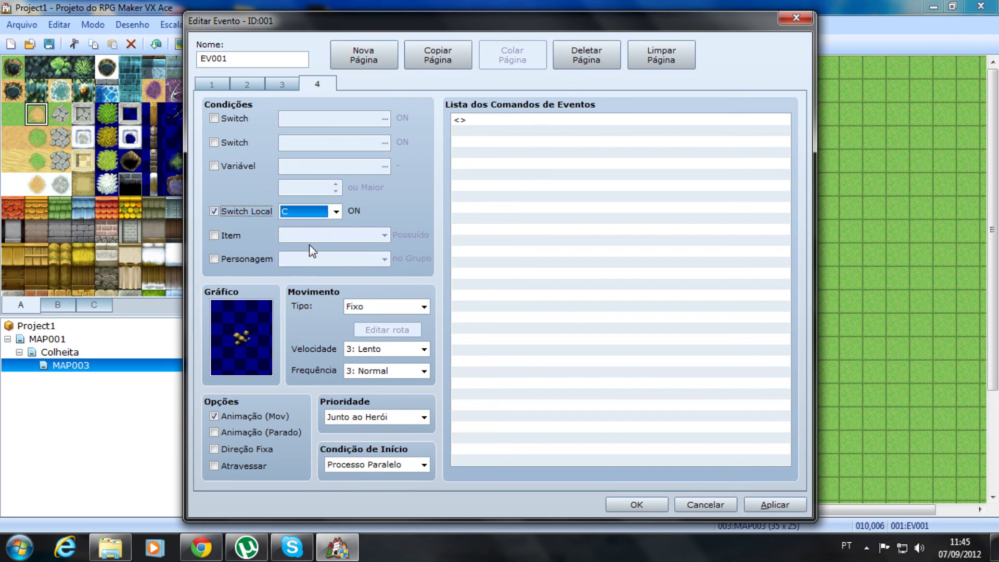
Add a Mover Evento command to the fourth page that makes Este Evento wait 700 frames
{"action": "double_click", "coordinate": [475, 122]}
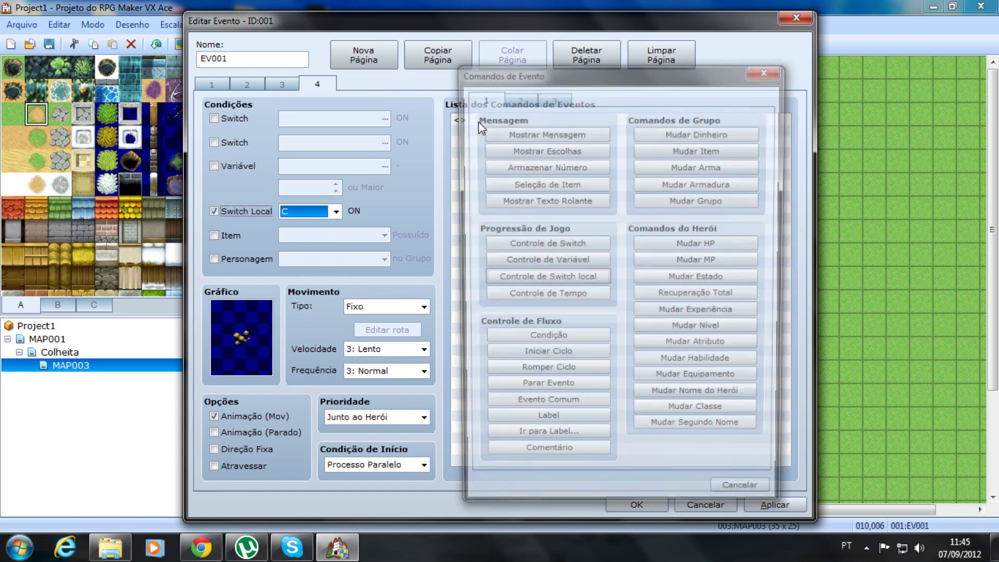
{"action": "left_click", "coordinate": [515, 99]}
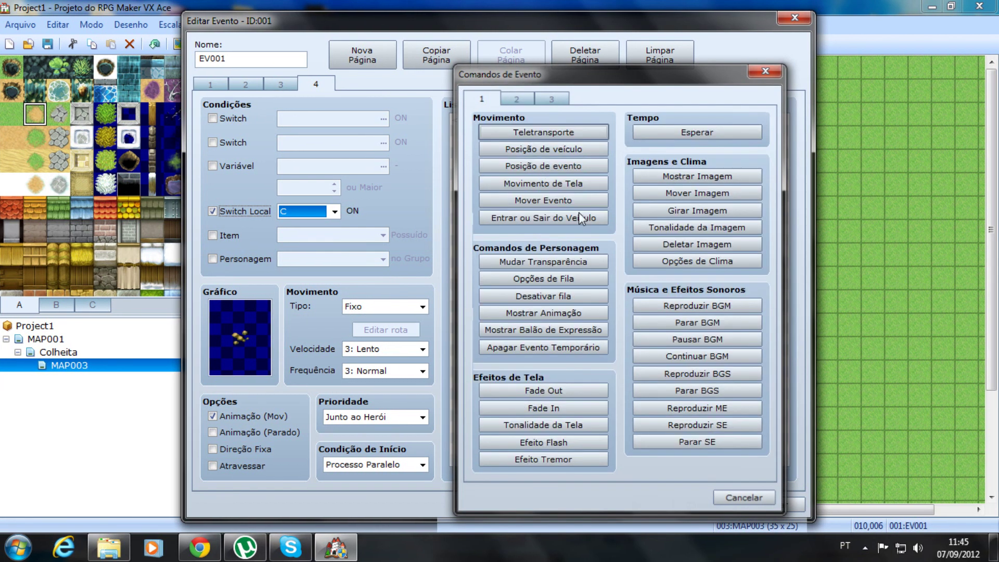
{"action": "left_click", "coordinate": [547, 201]}
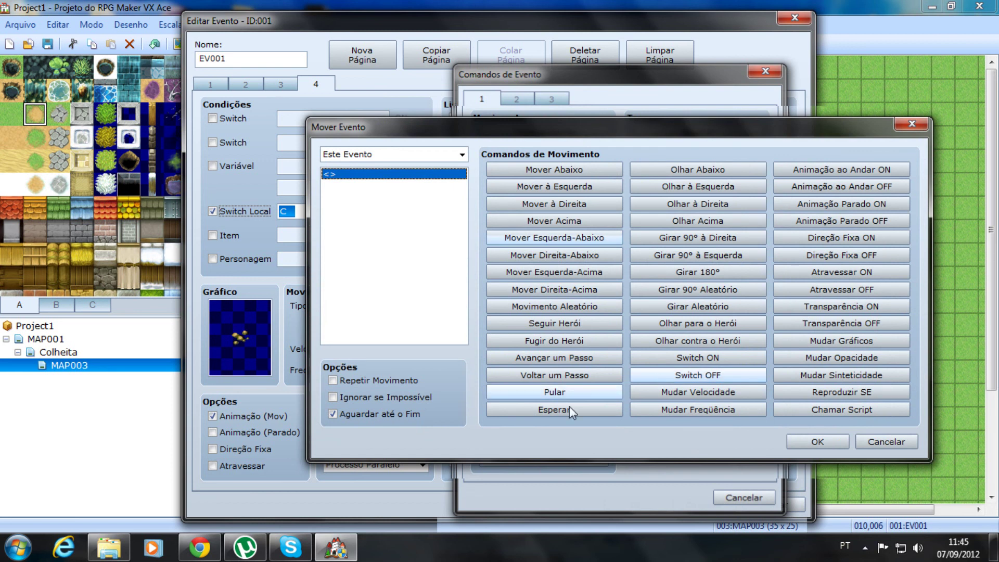
{"action": "left_click", "coordinate": [566, 411]}
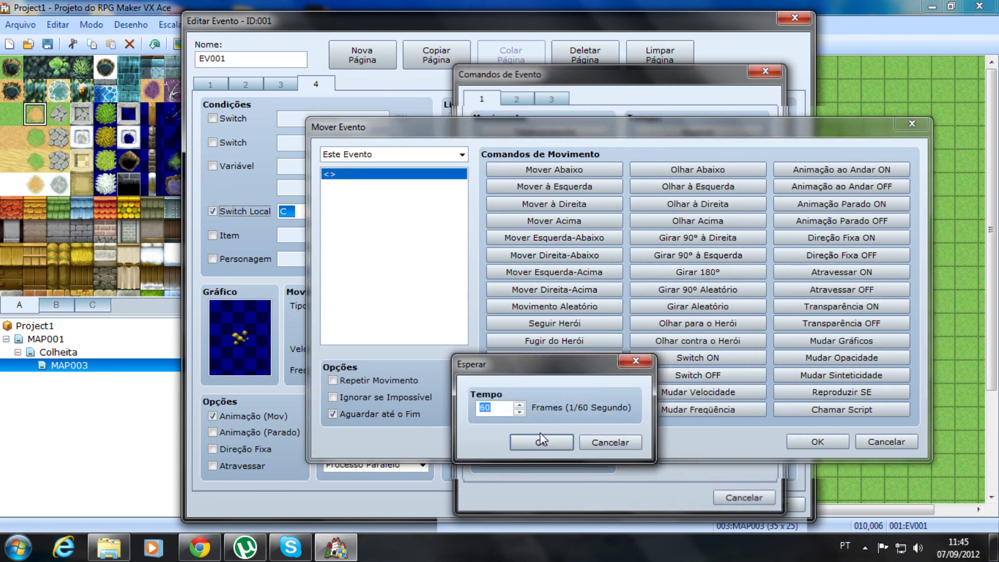
{"action": "type", "text": "700"}
{"action": "left_click", "coordinate": [542, 443]}
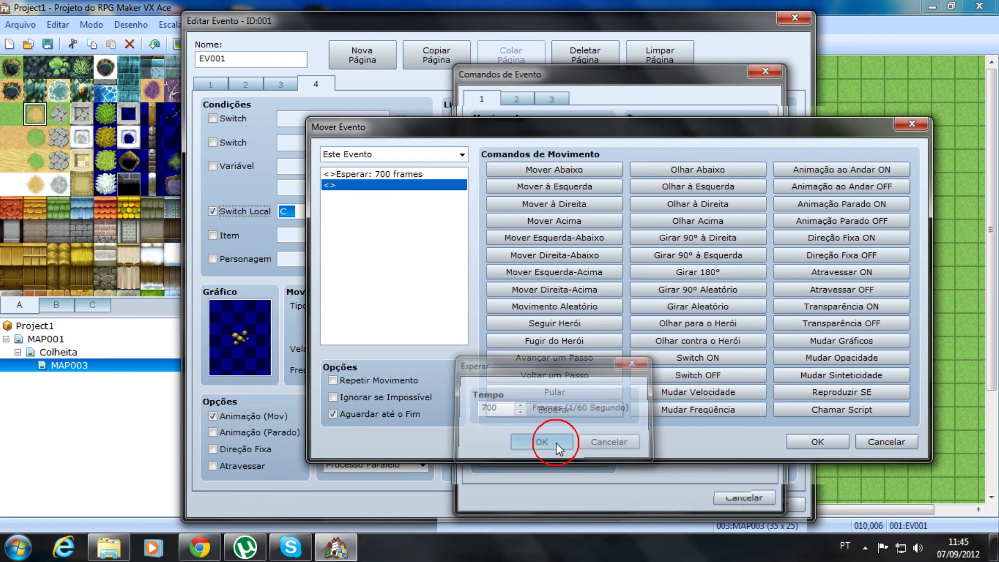
{"action": "left_click", "coordinate": [818, 443]}
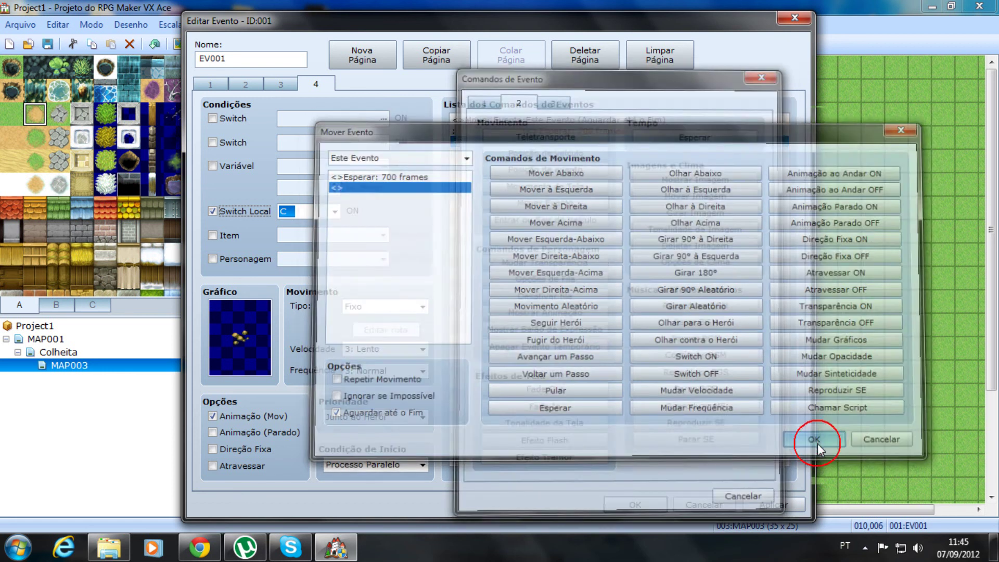
{"action": "left_click", "coordinate": [580, 142]}
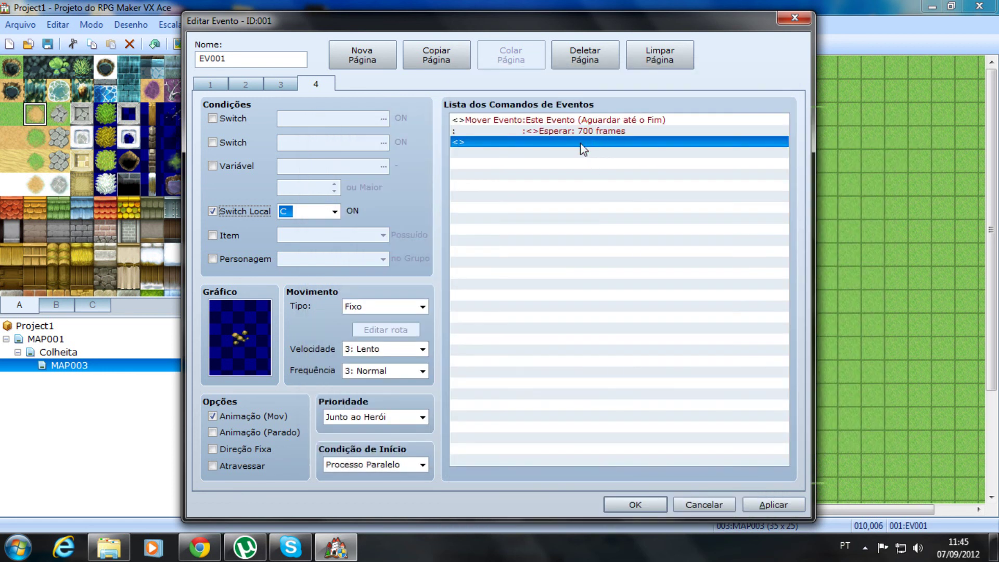